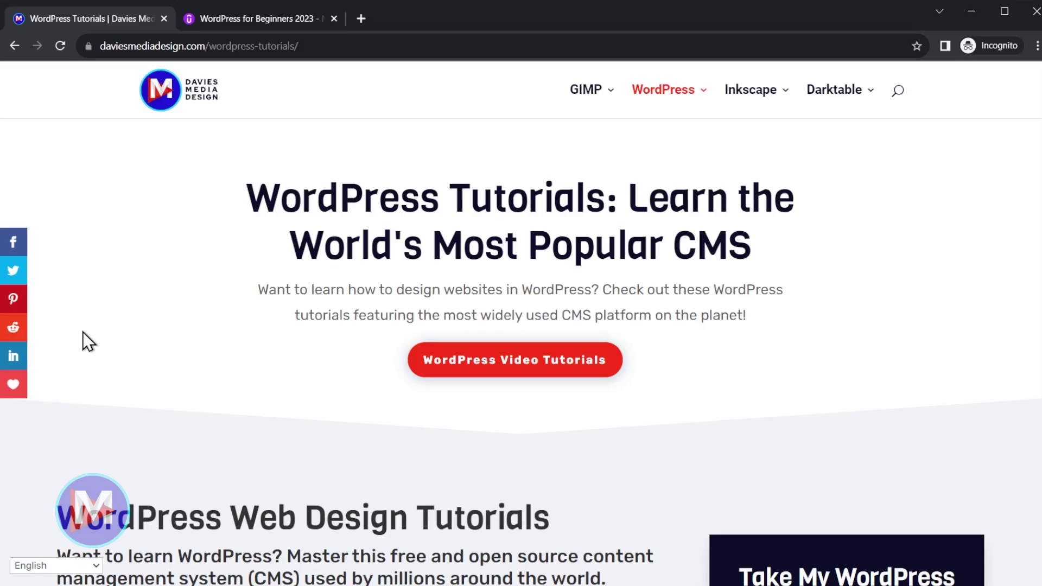
- Compare the dashboards of the WordPress 6.3 and 6.2.2 sites and return to the 6.3 site
{"action": "key", "text": "ctrl+Tab"}
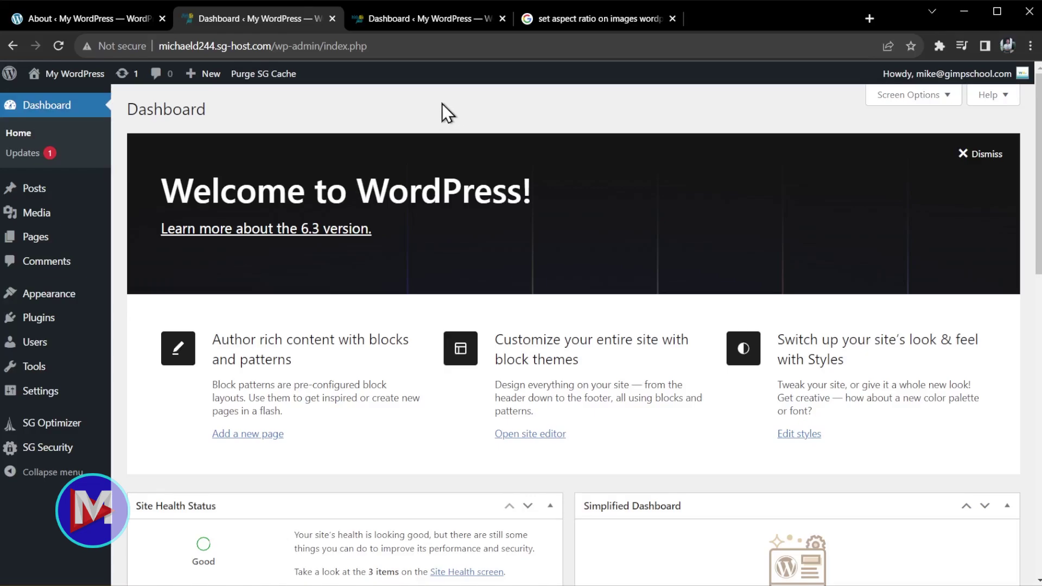
{"action": "left_click", "coordinate": [434, 19]}
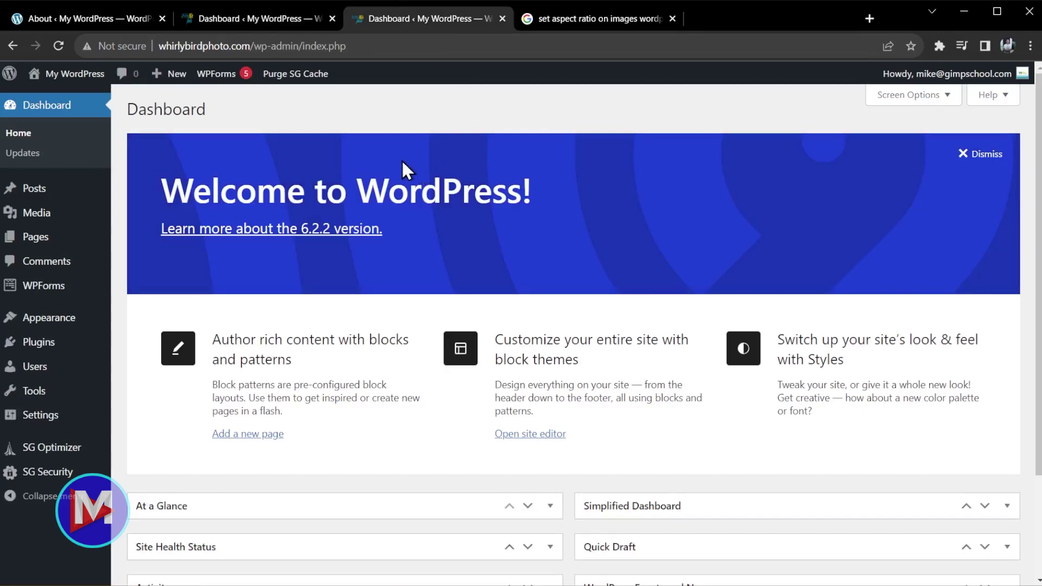
{"action": "left_click", "coordinate": [263, 16]}
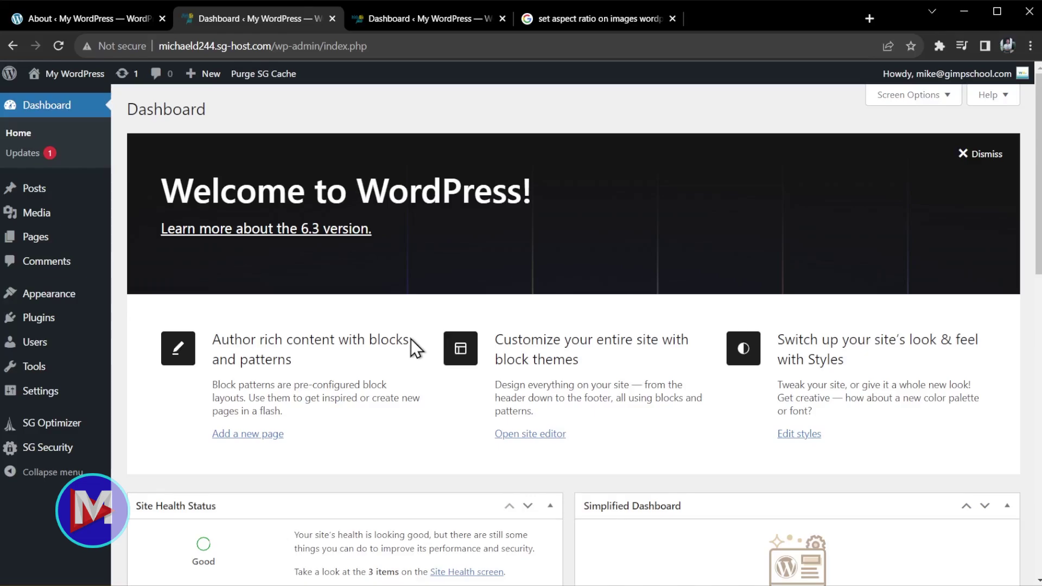
- Open the Site Editor on the WordPress 6.3 and 6.2.2 sites, ending on the 6.3 site's Design overview
{"action": "mouse_move", "coordinate": [39, 296]}
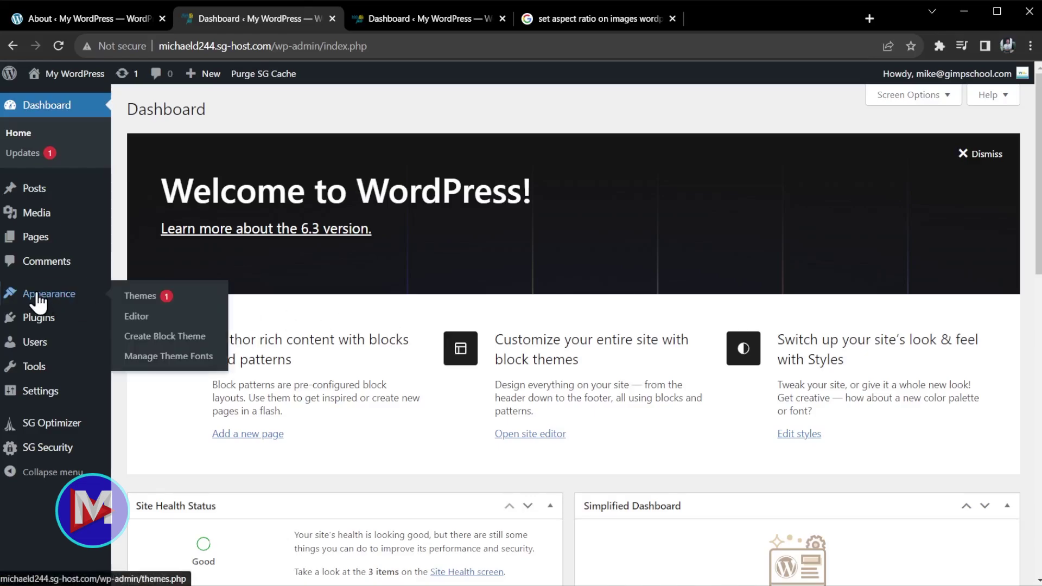
{"action": "left_click", "coordinate": [135, 316]}
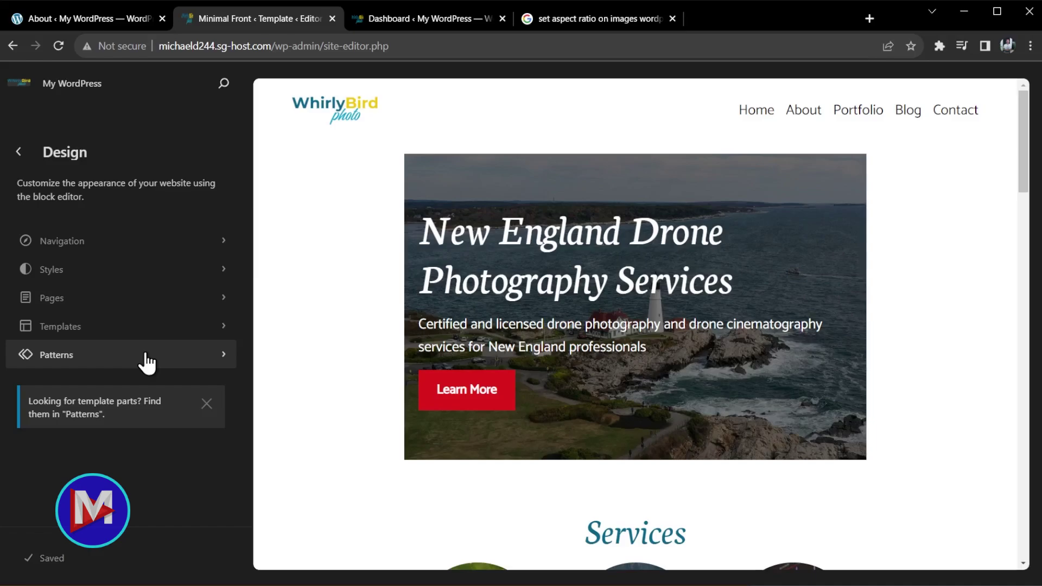
{"action": "left_click", "coordinate": [411, 19]}
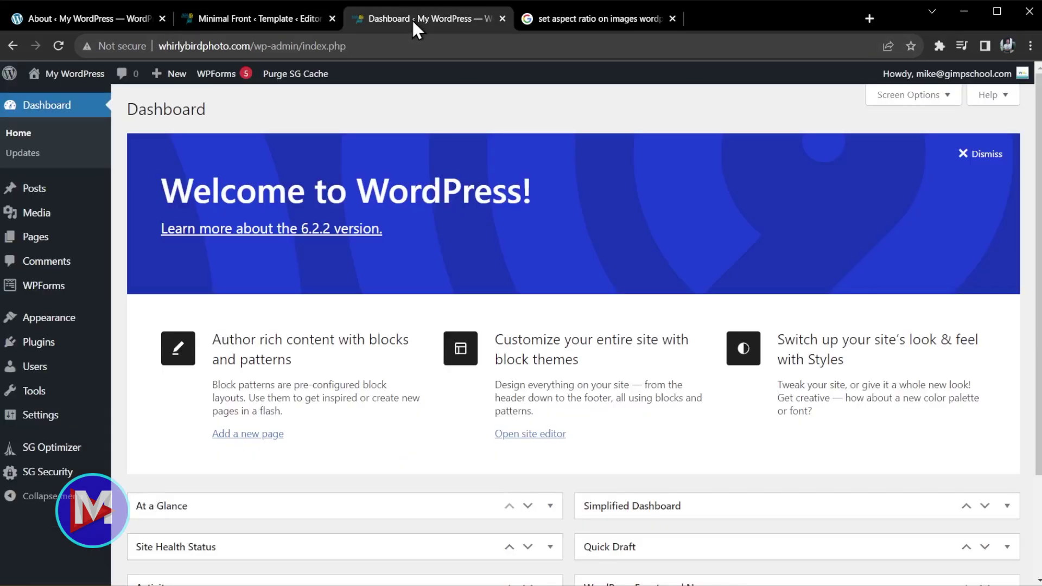
{"action": "mouse_move", "coordinate": [60, 318]}
{"action": "left_click", "coordinate": [145, 341]}
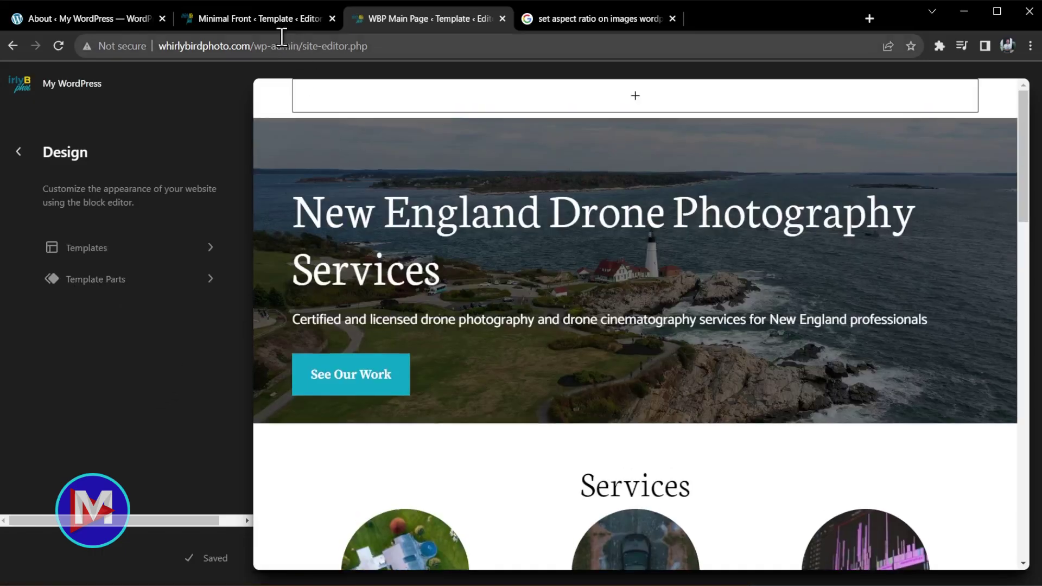
{"action": "left_click", "coordinate": [273, 20]}
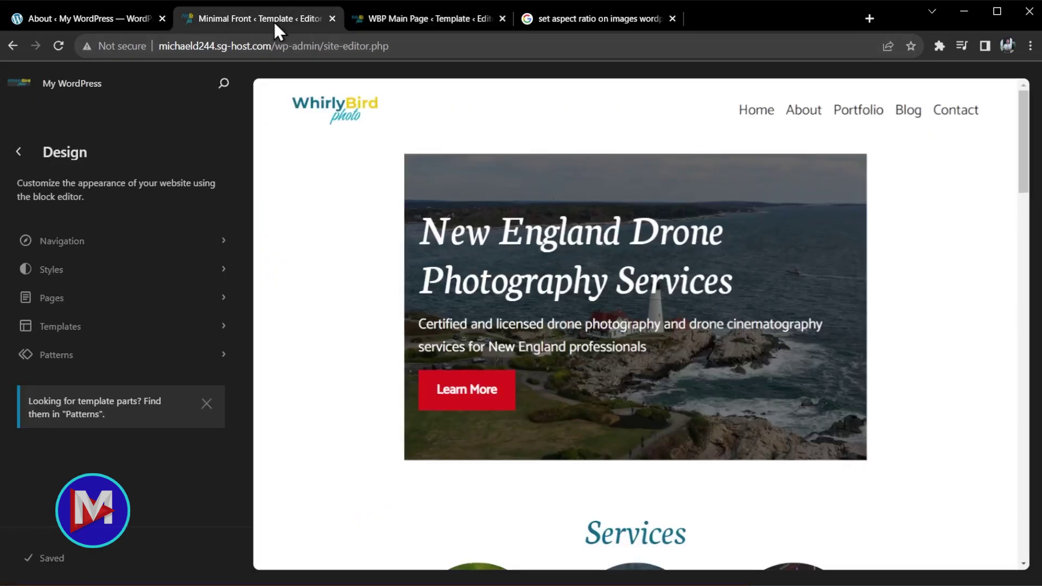
- In the WBP Main Navigation menu, move the Home item below About and return it to first place
{"action": "left_click", "coordinate": [161, 254]}
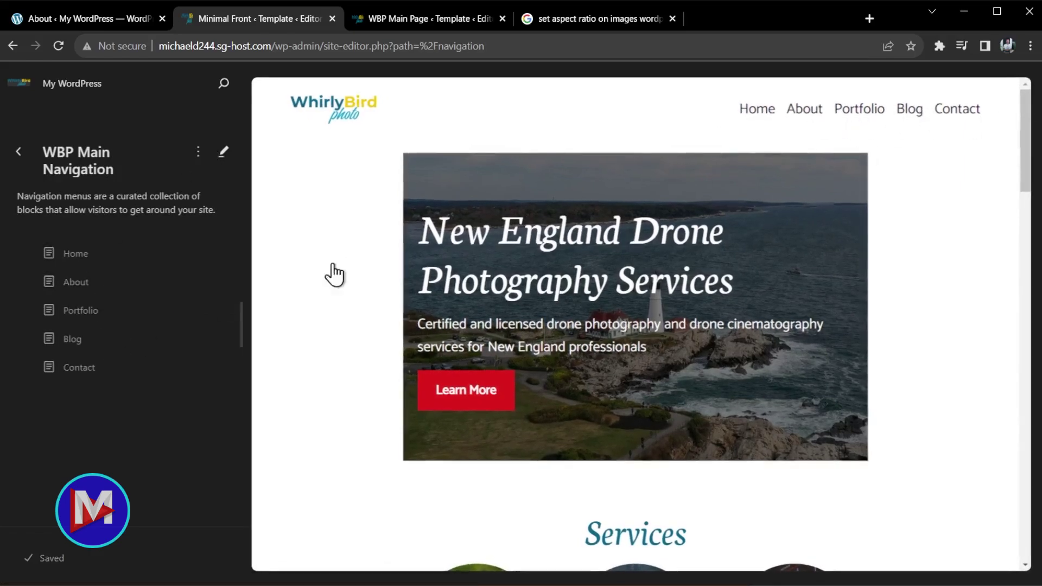
{"action": "left_click_drag", "start_coordinate": [88, 259], "coordinate": [98, 302]}
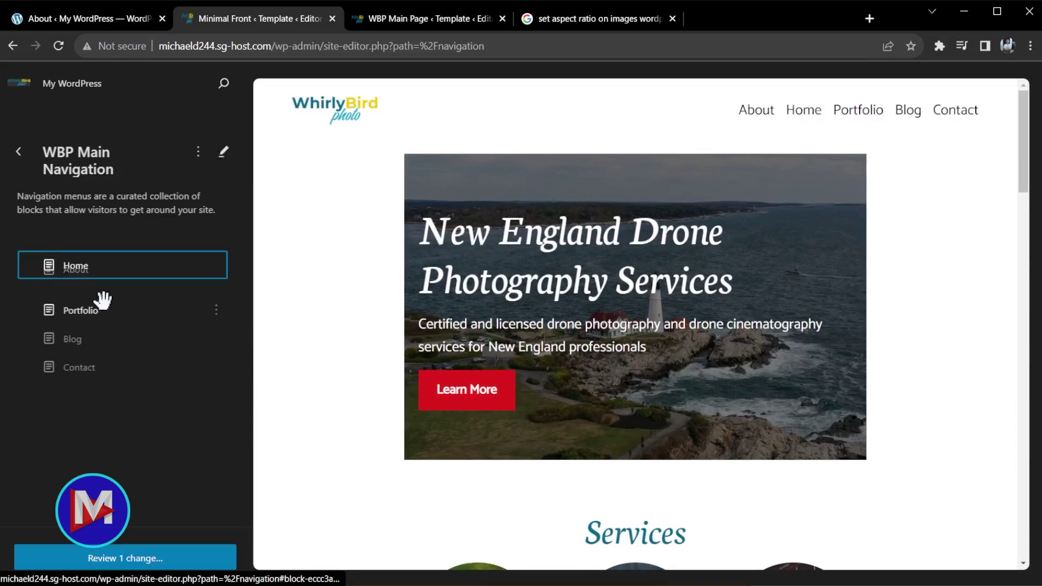
{"action": "left_click_drag", "start_coordinate": [93, 279], "coordinate": [85, 245]}
- View the WBP Main Navigation menu in the full editor and return to the Design overview
{"action": "left_click", "coordinate": [223, 153]}
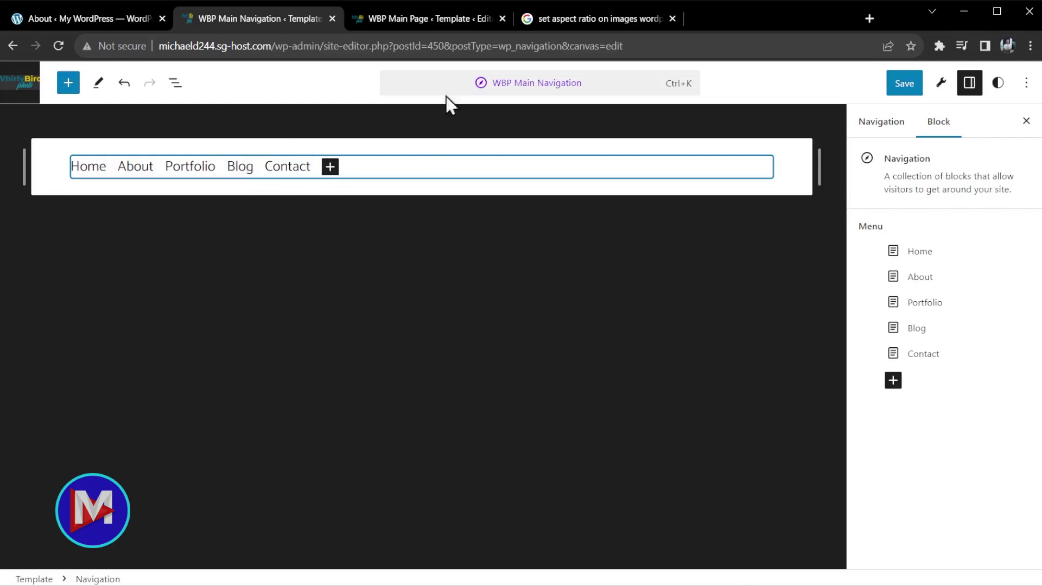
{"action": "left_click", "coordinate": [30, 94]}
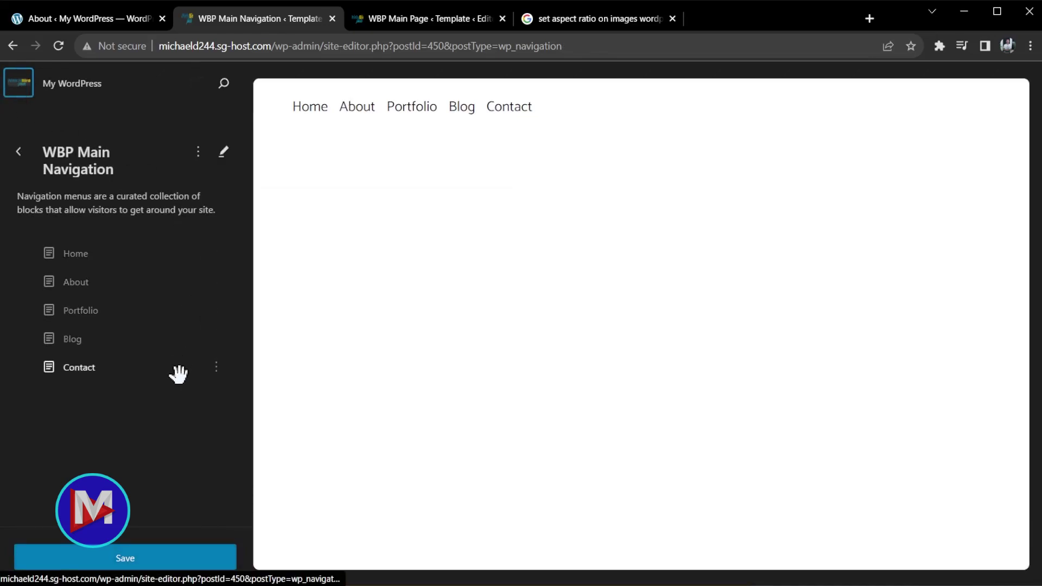
{"action": "left_click", "coordinate": [19, 153]}
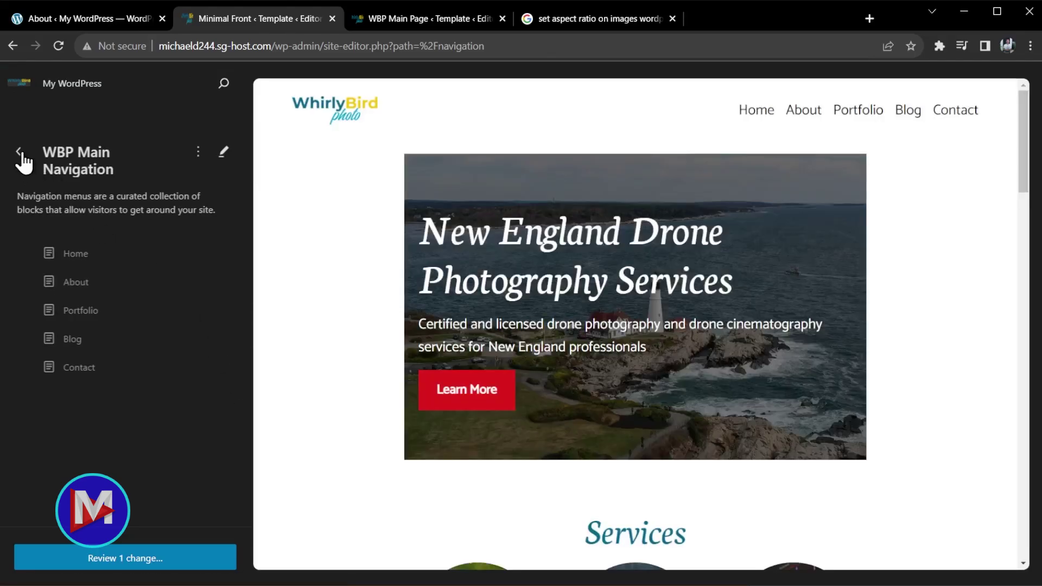
{"action": "left_click", "coordinate": [19, 153]}
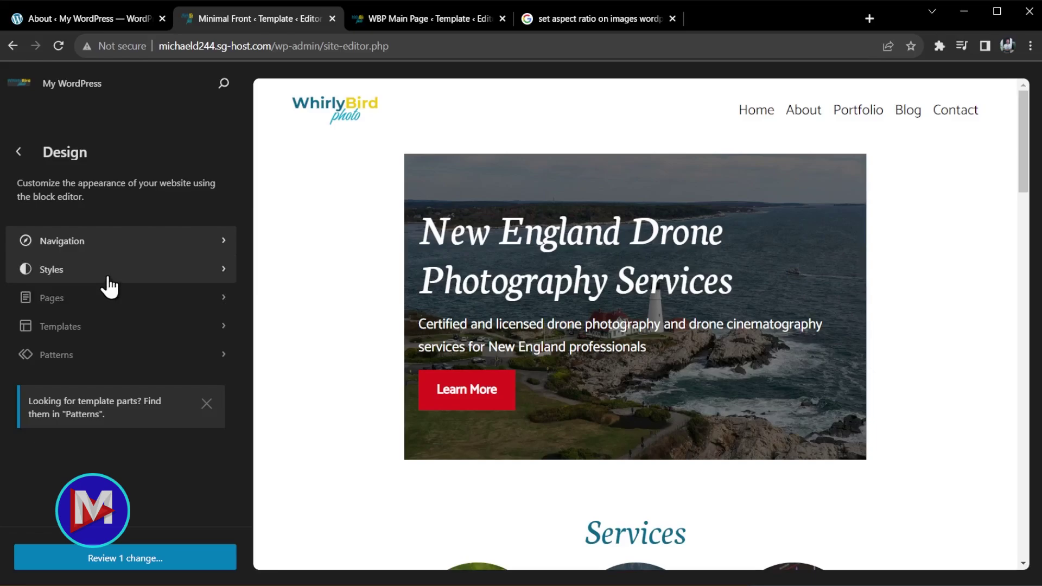
- On the WordPress 6.2.2 site, open the WBP Main Page template for editing and show its Styles settings
{"action": "left_click", "coordinate": [414, 19]}
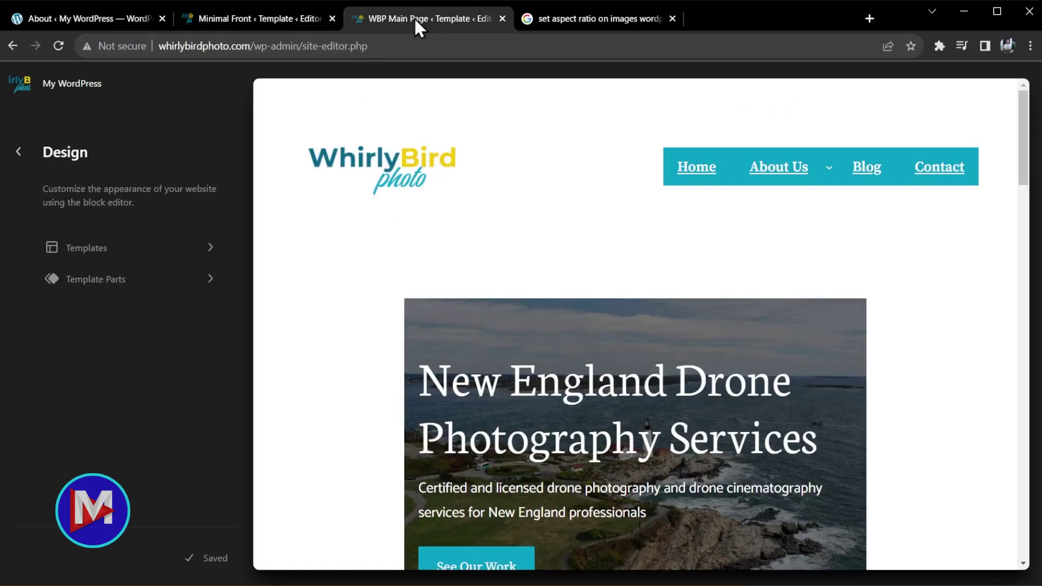
{"action": "left_click", "coordinate": [329, 305]}
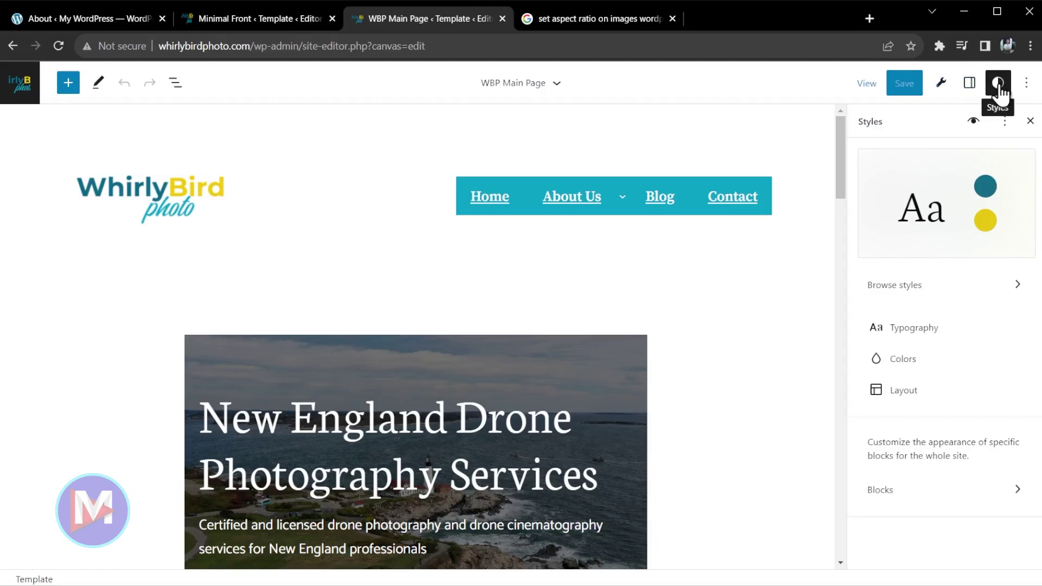
{"action": "left_click", "coordinate": [997, 84]}
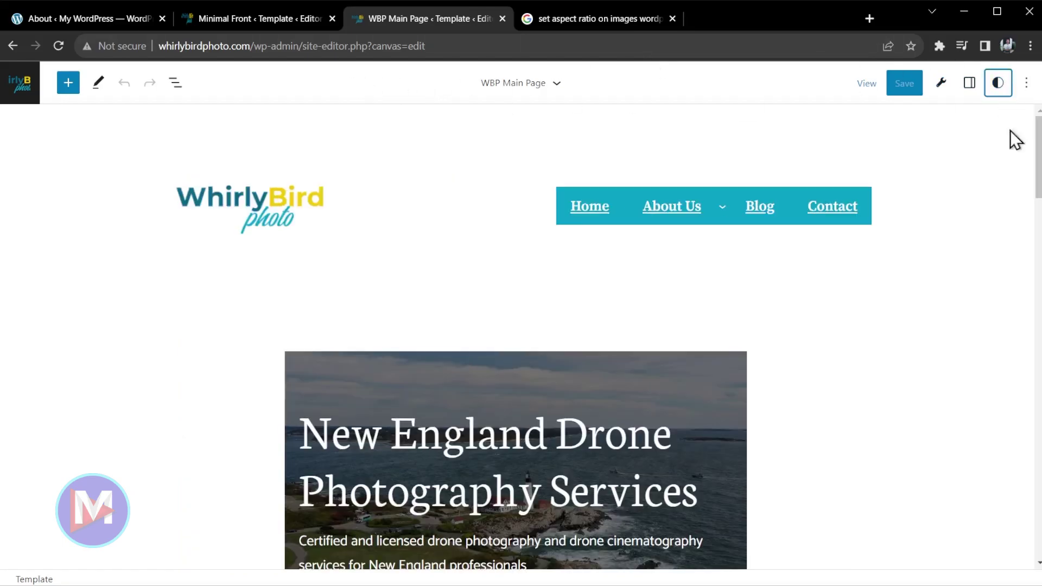
{"action": "left_click", "coordinate": [999, 85]}
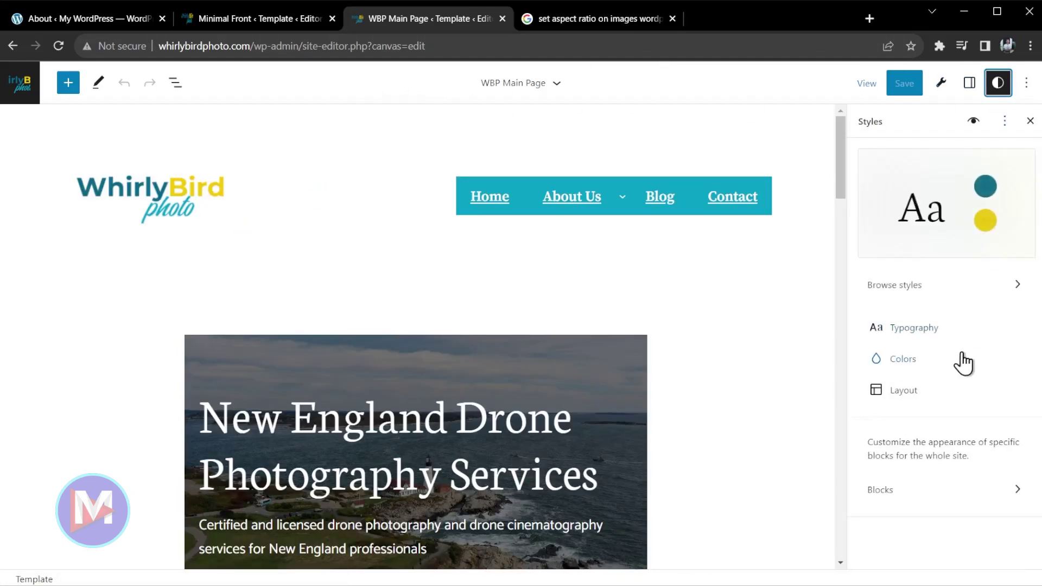
- Return to the WordPress 6.3 site's Design overview and apply the Blue style combination
{"action": "left_click", "coordinate": [271, 21]}
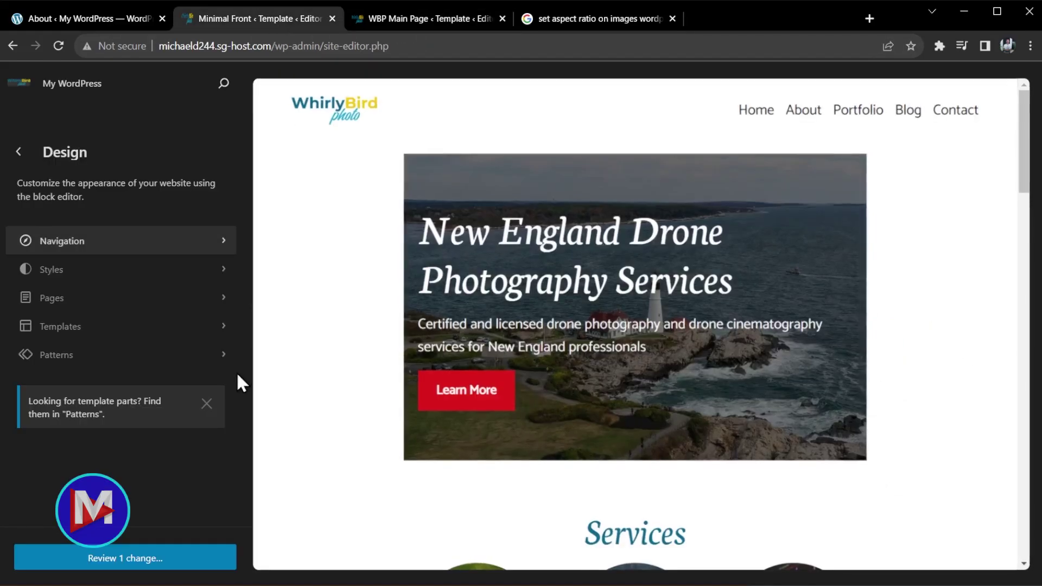
{"action": "left_click", "coordinate": [121, 271]}
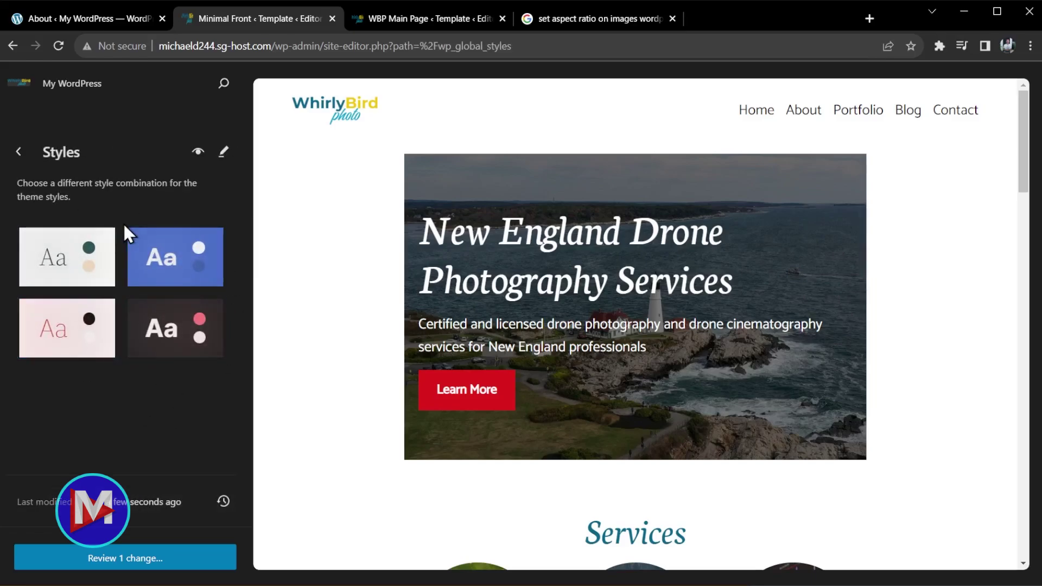
{"action": "left_click", "coordinate": [81, 274]}
{"action": "left_click", "coordinate": [163, 274]}
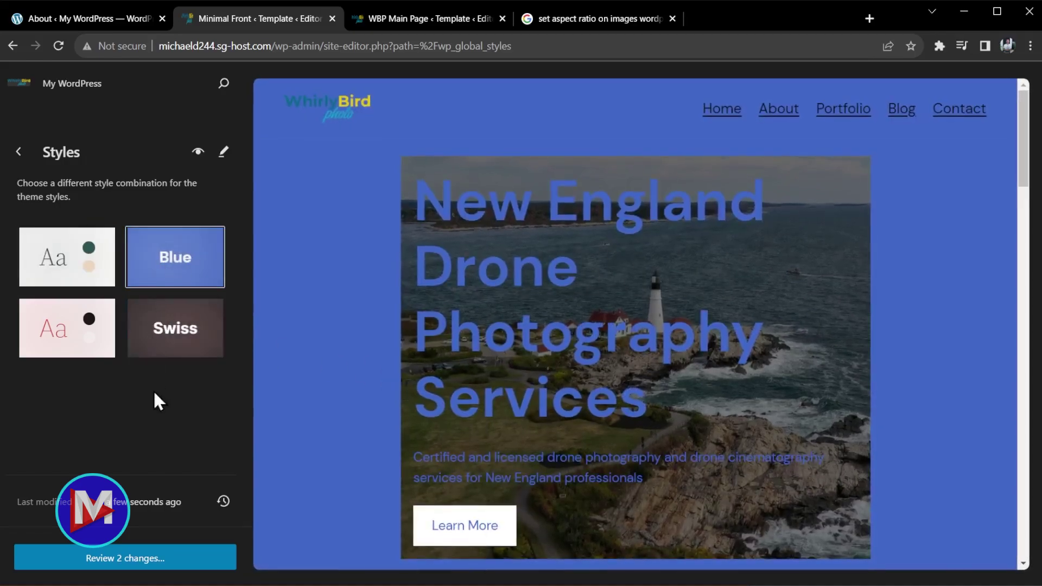
- Look through the Style Book preview of the Blue style and close it
{"action": "left_click", "coordinate": [198, 153]}
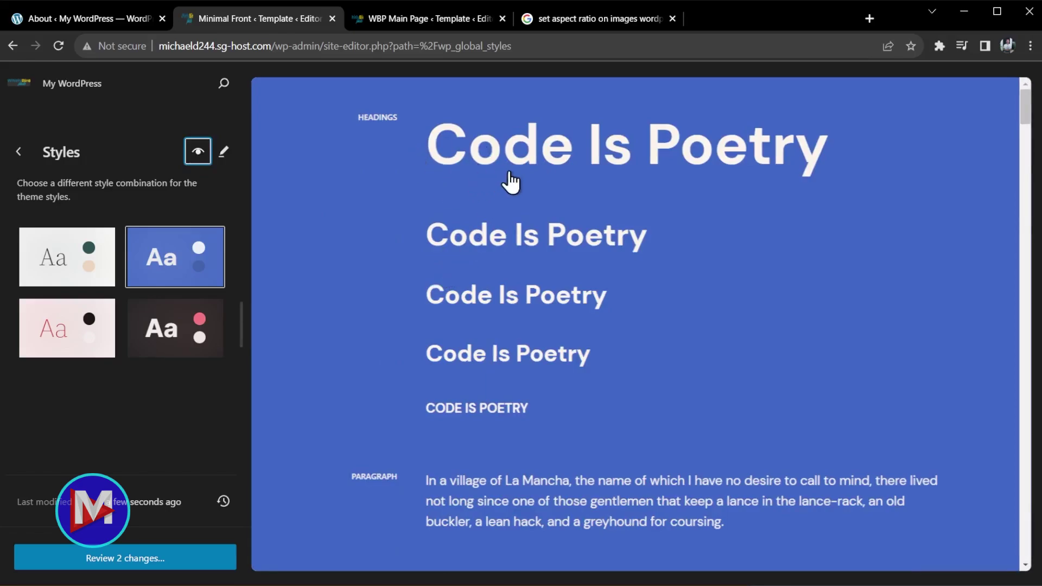
{"action": "scroll", "coordinate": [597, 336], "scroll_direction": "down", "scroll_amount": 5}
{"action": "scroll", "coordinate": [610, 343], "scroll_direction": "down", "scroll_amount": 15}
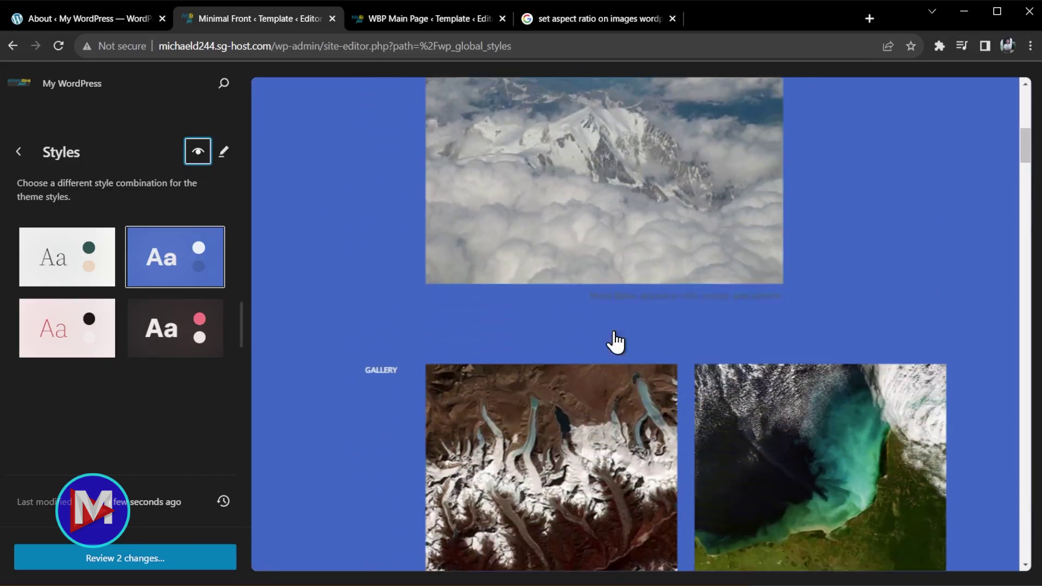
{"action": "scroll", "coordinate": [630, 360], "scroll_direction": "down", "scroll_amount": 20}
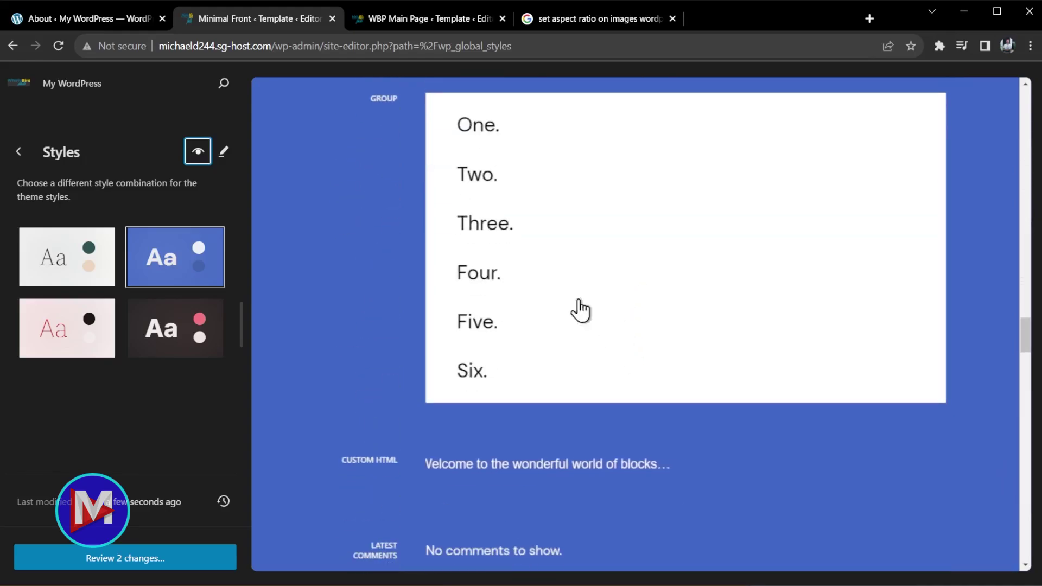
{"action": "left_click", "coordinate": [199, 154]}
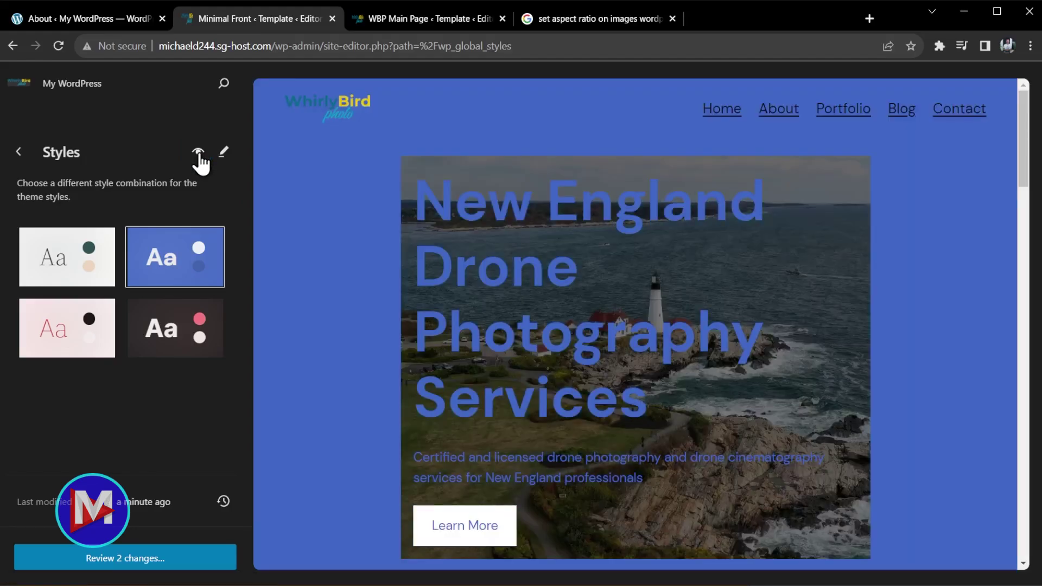
- Open the site styles for full editing and show their revision history
{"action": "left_click", "coordinate": [225, 151]}
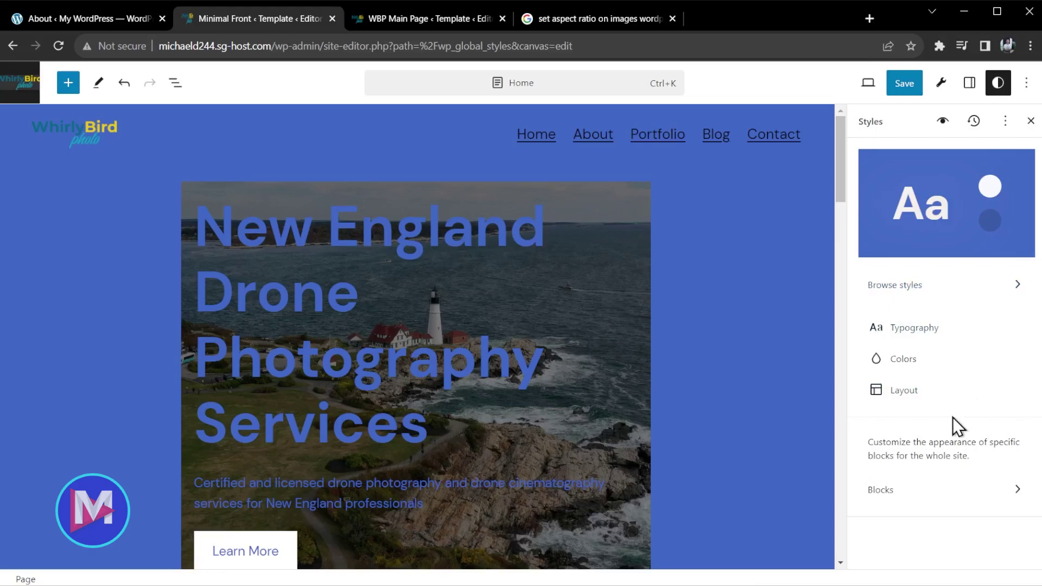
{"action": "left_click", "coordinate": [999, 85]}
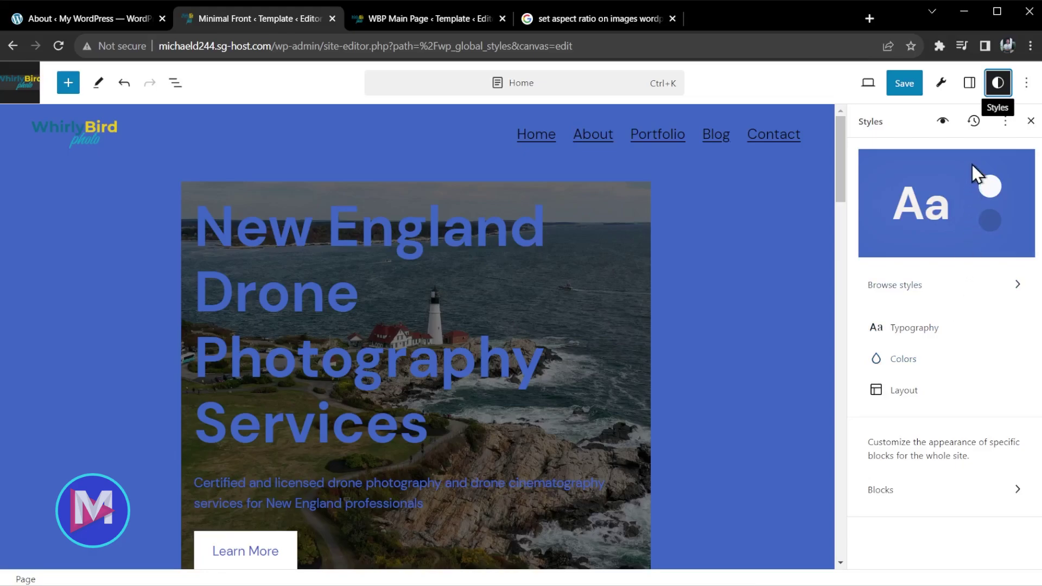
{"action": "left_click", "coordinate": [974, 122]}
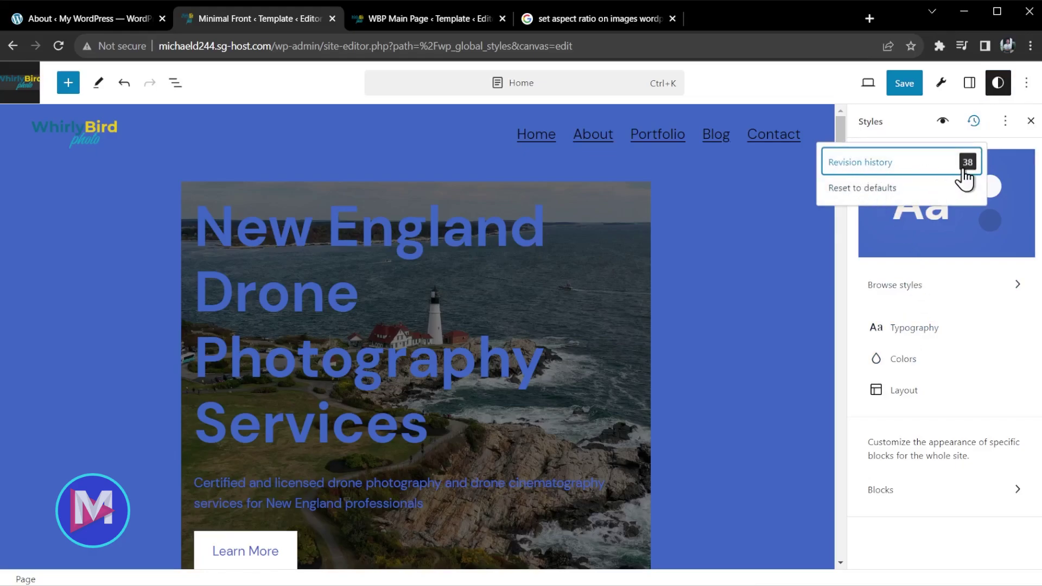
{"action": "left_click", "coordinate": [876, 172]}
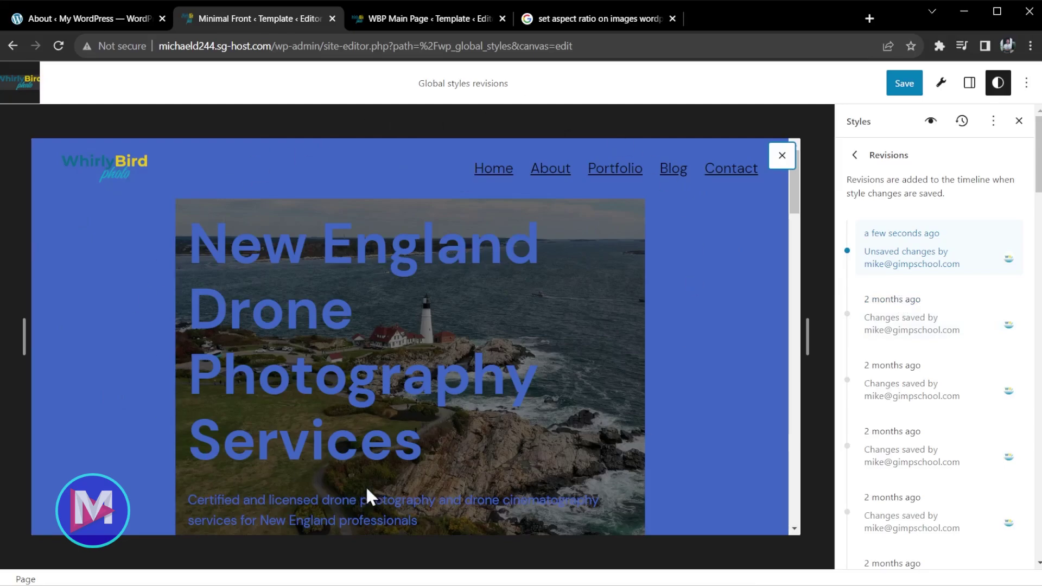
- Preview the latest and third-latest saved style revisions and scan the older entries in the timeline
{"action": "scroll", "coordinate": [904, 287], "scroll_direction": "down", "scroll_amount": 2}
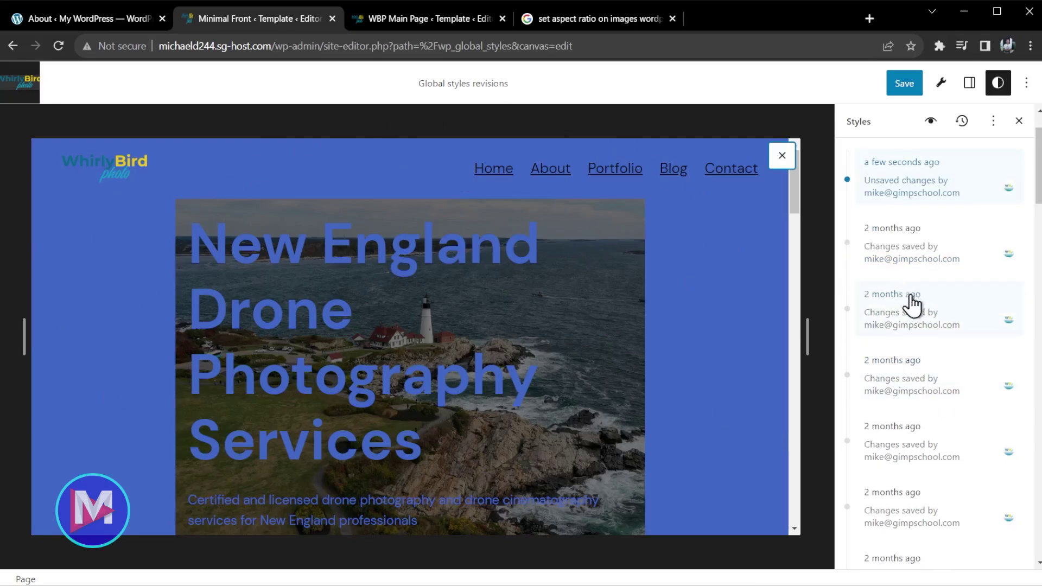
{"action": "left_click", "coordinate": [919, 253]}
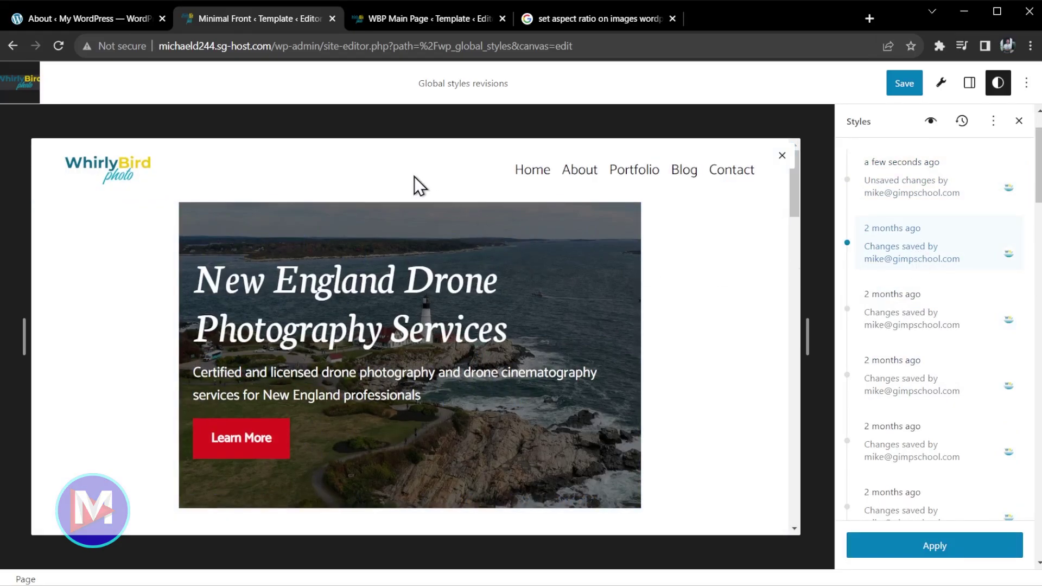
{"action": "scroll", "coordinate": [928, 323], "scroll_direction": "down", "scroll_amount": 2}
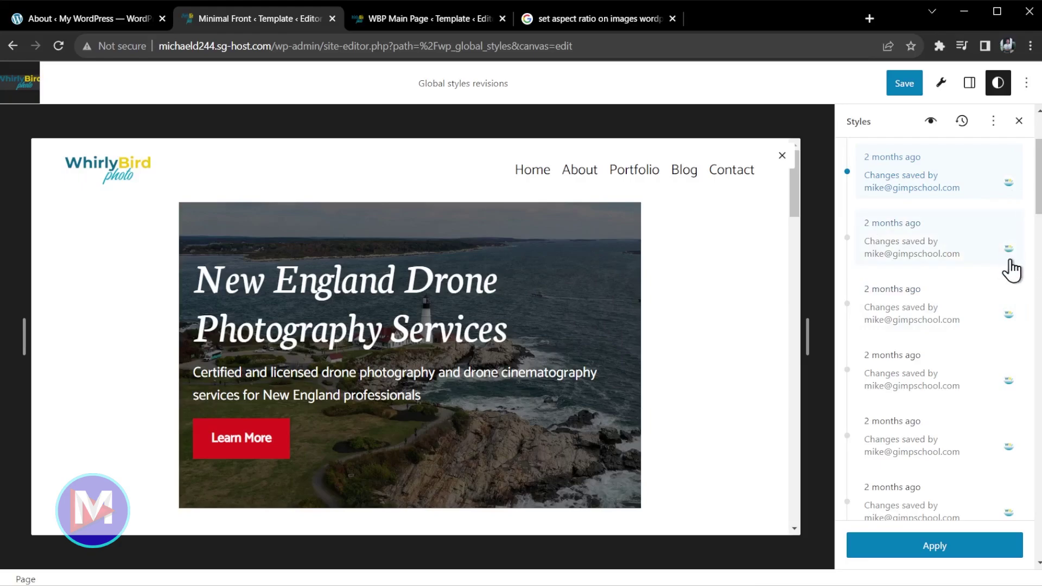
{"action": "left_click", "coordinate": [923, 328]}
{"action": "left_click", "coordinate": [942, 535]}
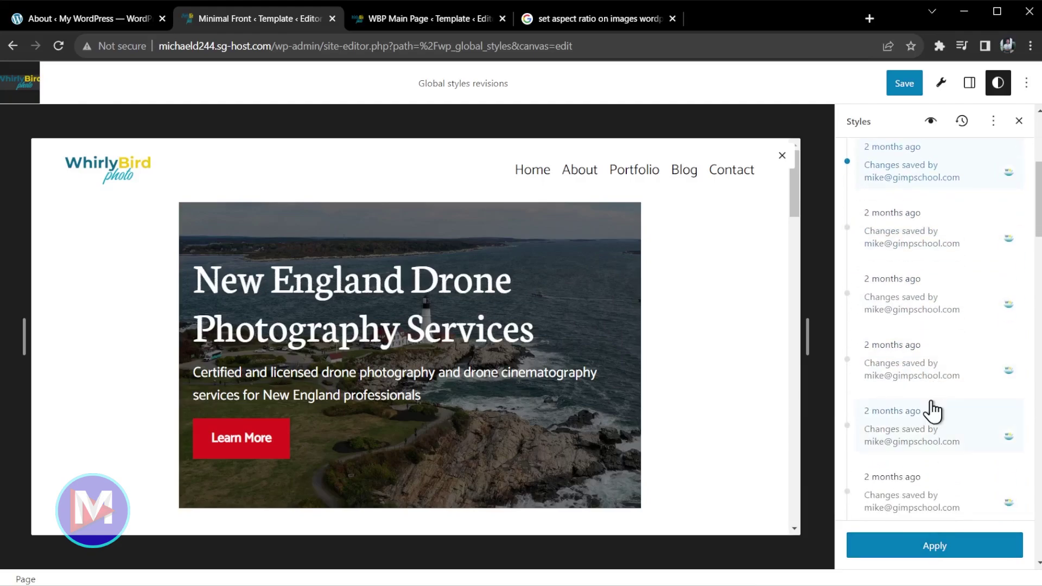
{"action": "scroll", "coordinate": [945, 397], "scroll_direction": "down", "scroll_amount": 2}
{"action": "scroll", "coordinate": [949, 396], "scroll_direction": "down", "scroll_amount": 6}
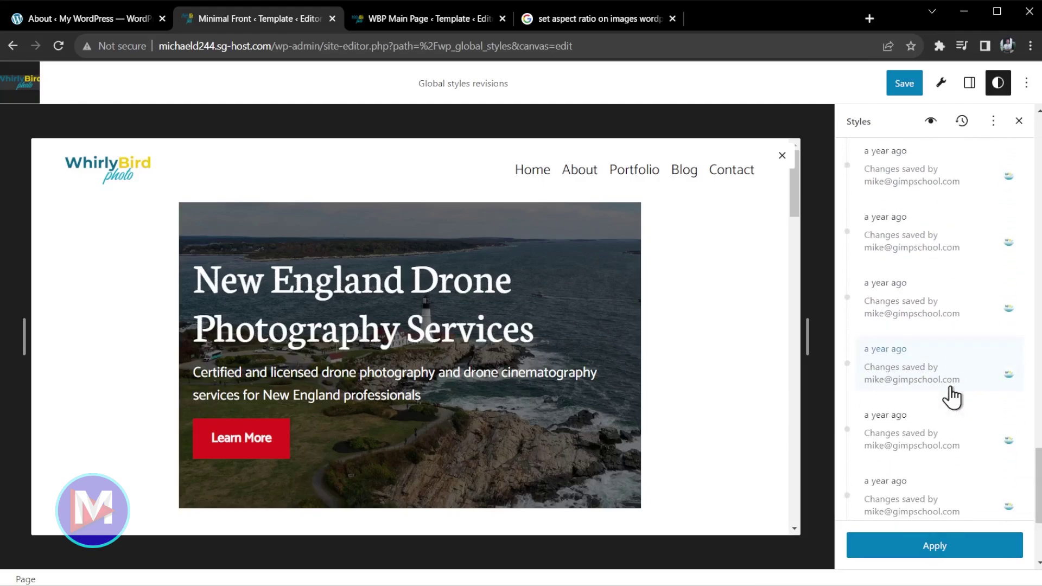
{"action": "scroll", "coordinate": [955, 401], "scroll_direction": "up", "scroll_amount": 8}
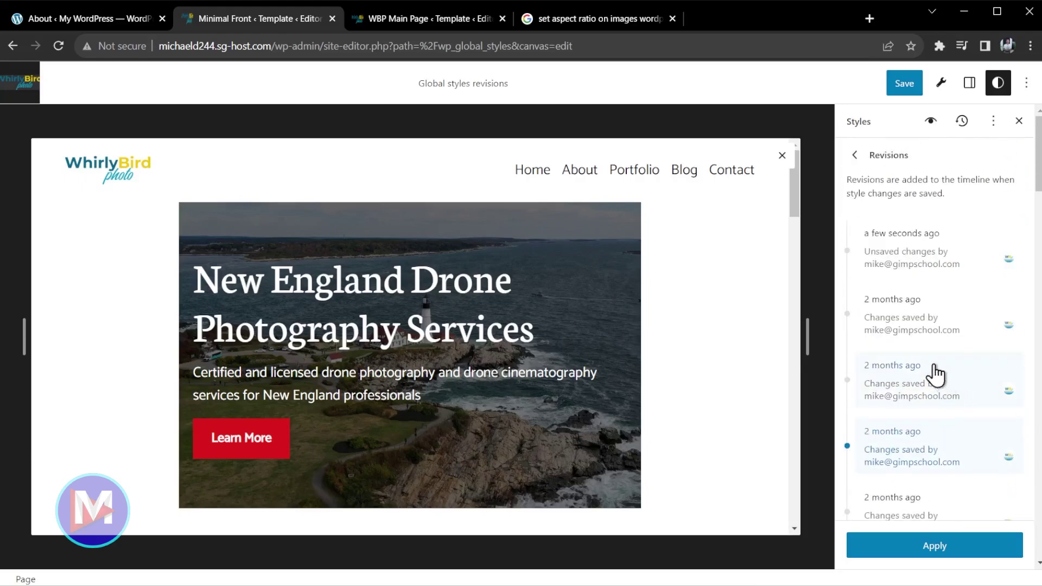
- Apply the latest saved style revision, discarding the unsaved changes, and go back to the main Styles settings
{"action": "left_click", "coordinate": [915, 325]}
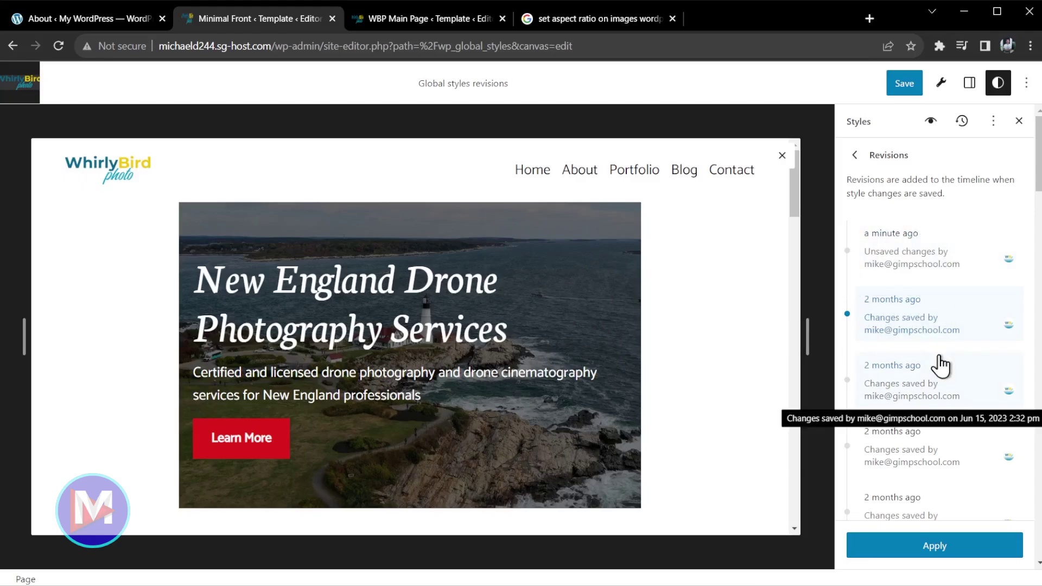
{"action": "left_click", "coordinate": [942, 551]}
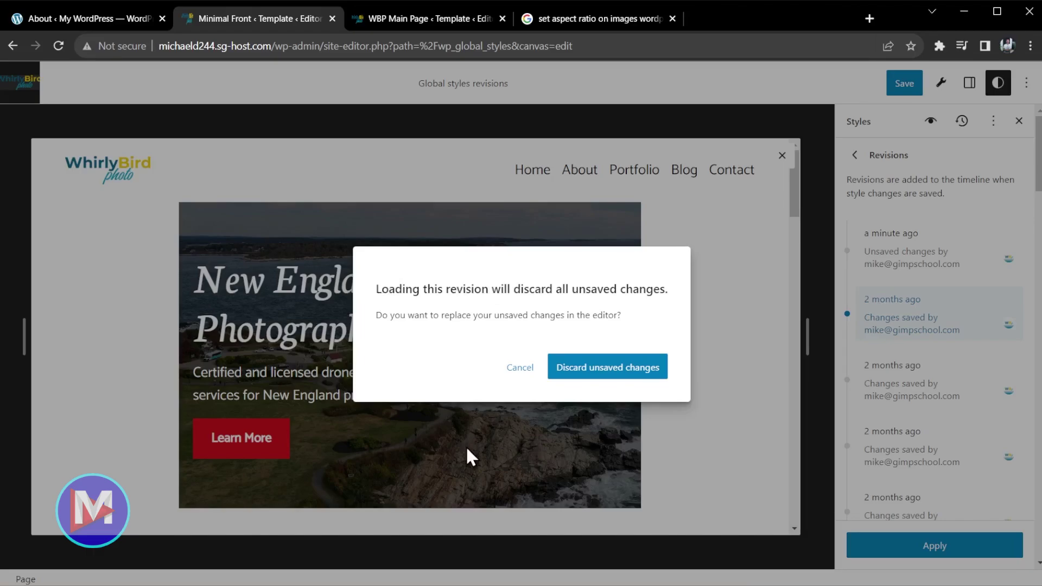
{"action": "left_click", "coordinate": [605, 375]}
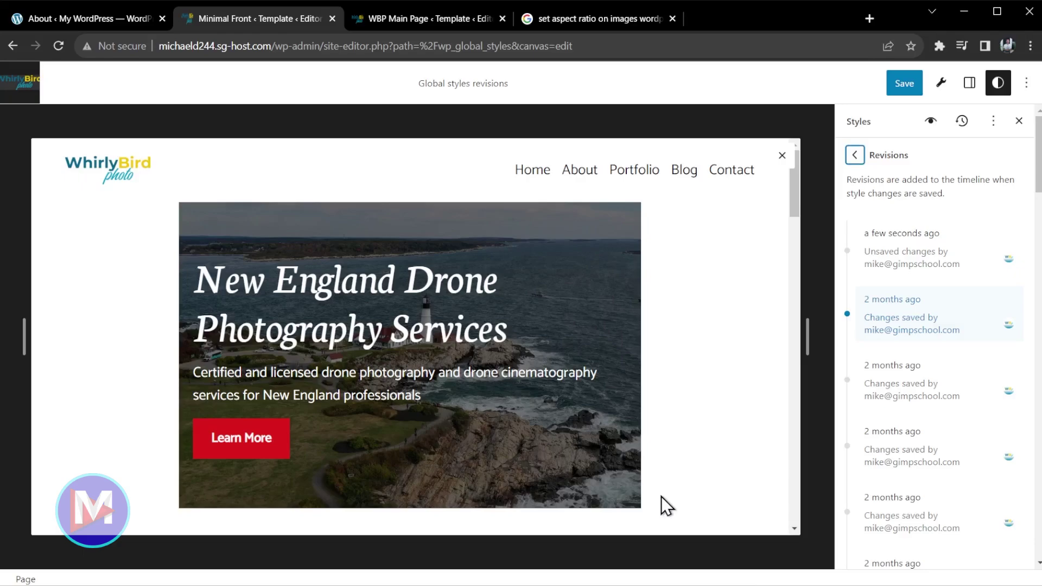
{"action": "left_click", "coordinate": [854, 154]}
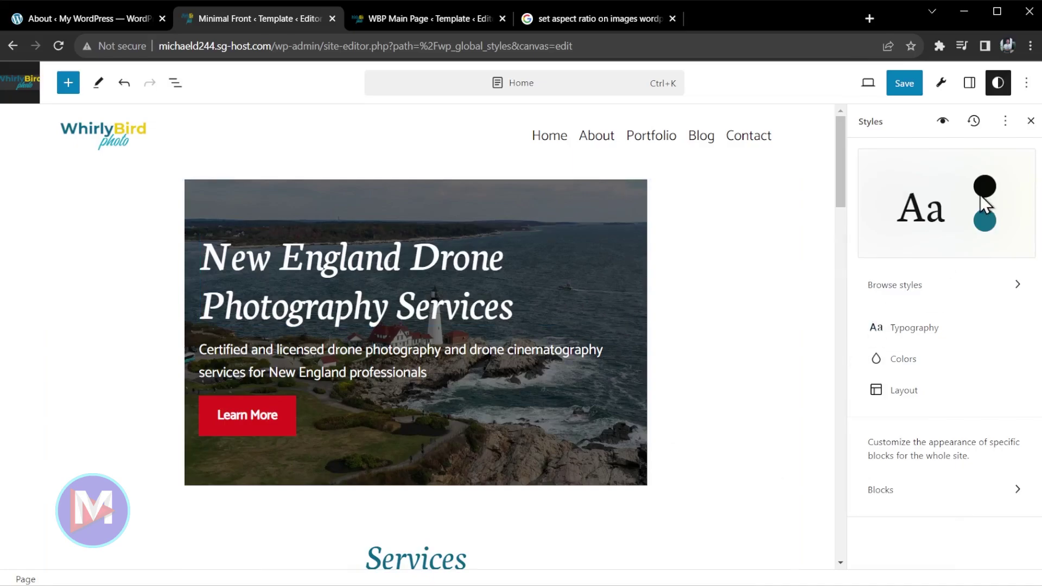
- Show the site styles' revision history again and close it
{"action": "left_click", "coordinate": [976, 128]}
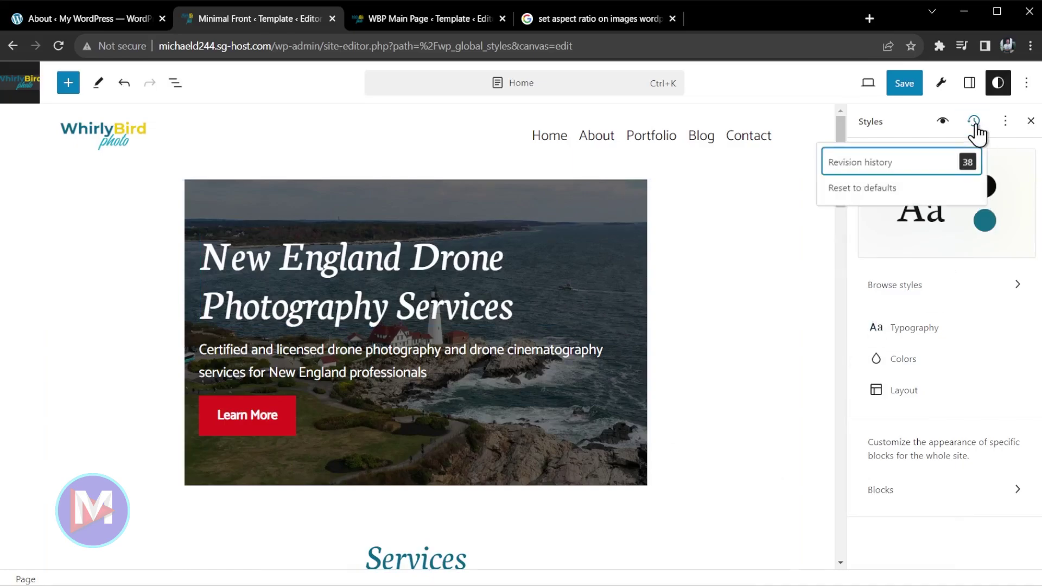
{"action": "left_click", "coordinate": [892, 163]}
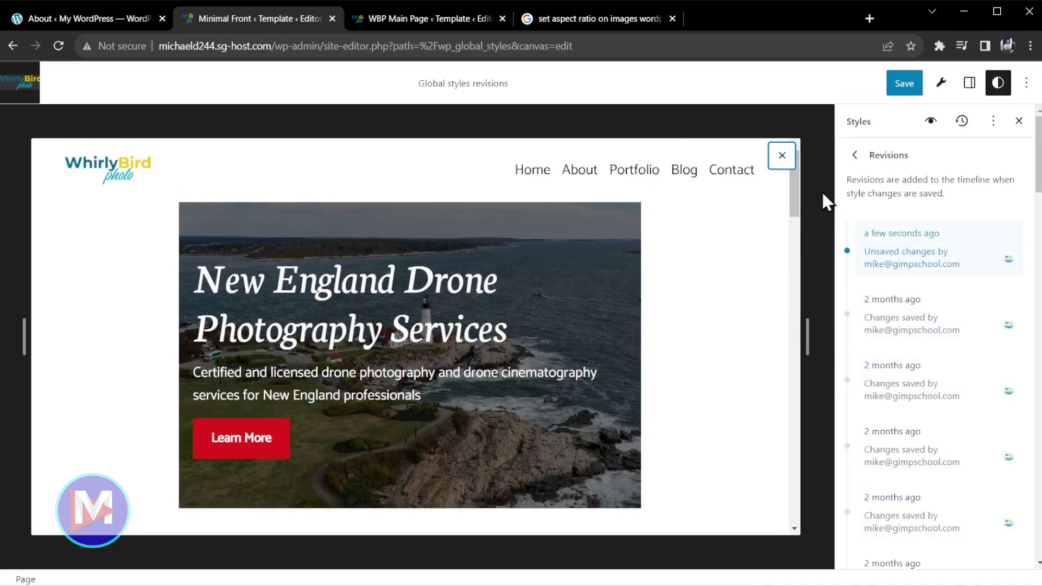
{"action": "left_click", "coordinate": [783, 157]}
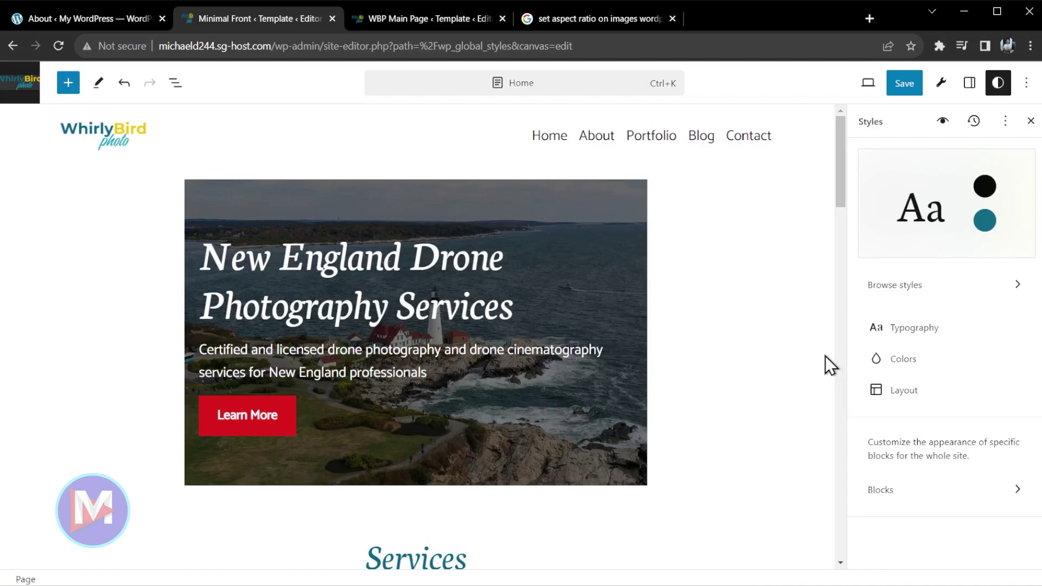
- Enable Distraction free mode for the Home page in the WordPress 6.3 Site Editor
{"action": "left_click", "coordinate": [1030, 87]}
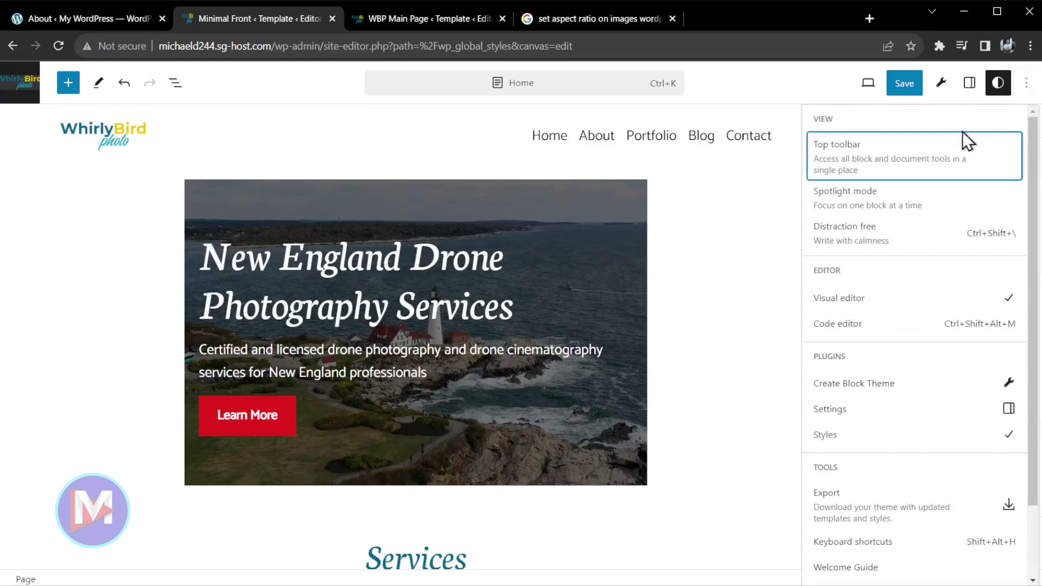
{"action": "left_click", "coordinate": [870, 238]}
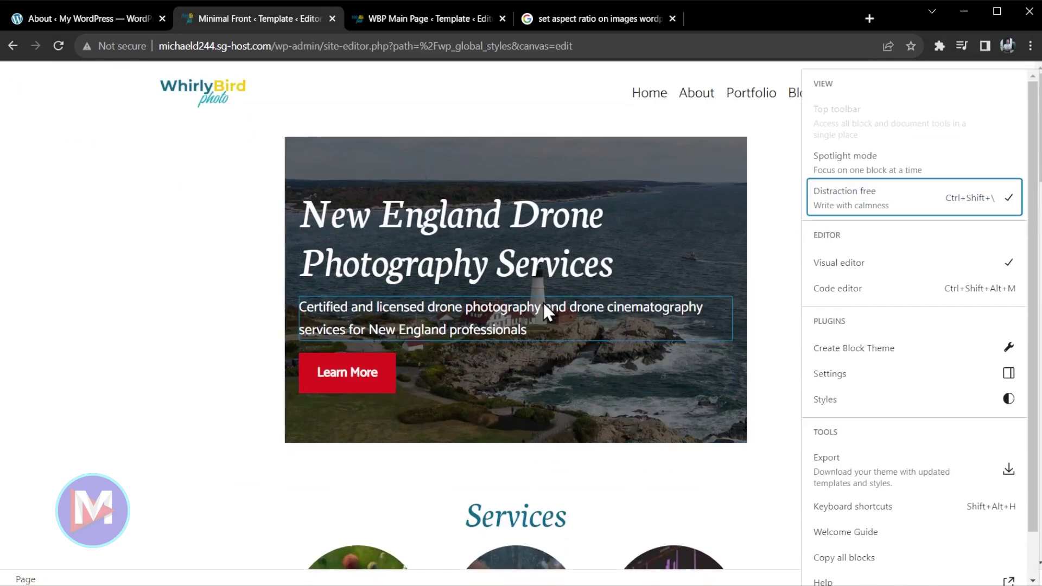
- Switch to the WordPress 6.2.2 site's template editor and check its view options for a Distraction free mode
{"action": "left_click", "coordinate": [435, 13]}
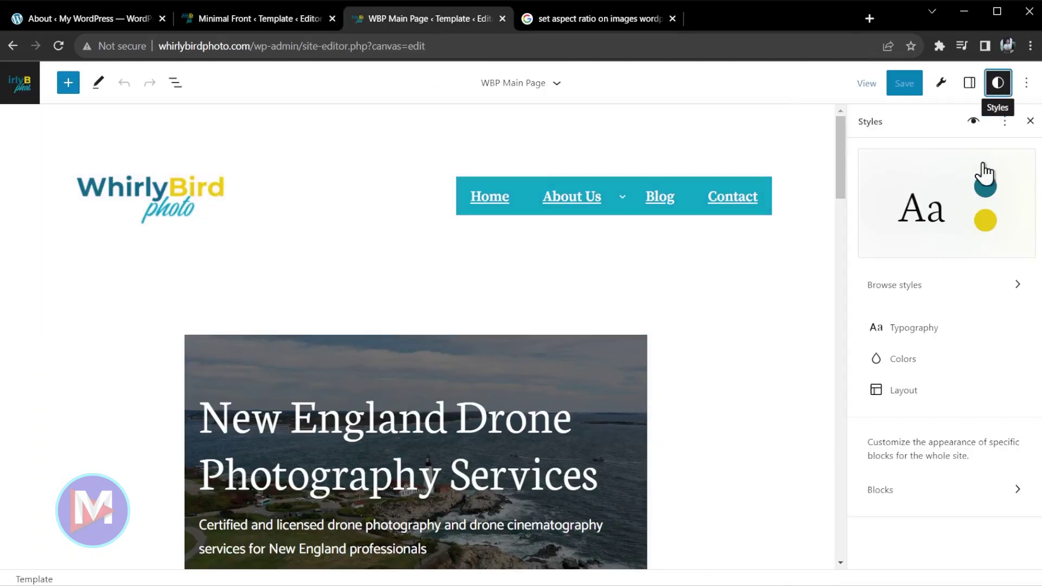
{"action": "left_click", "coordinate": [1027, 84]}
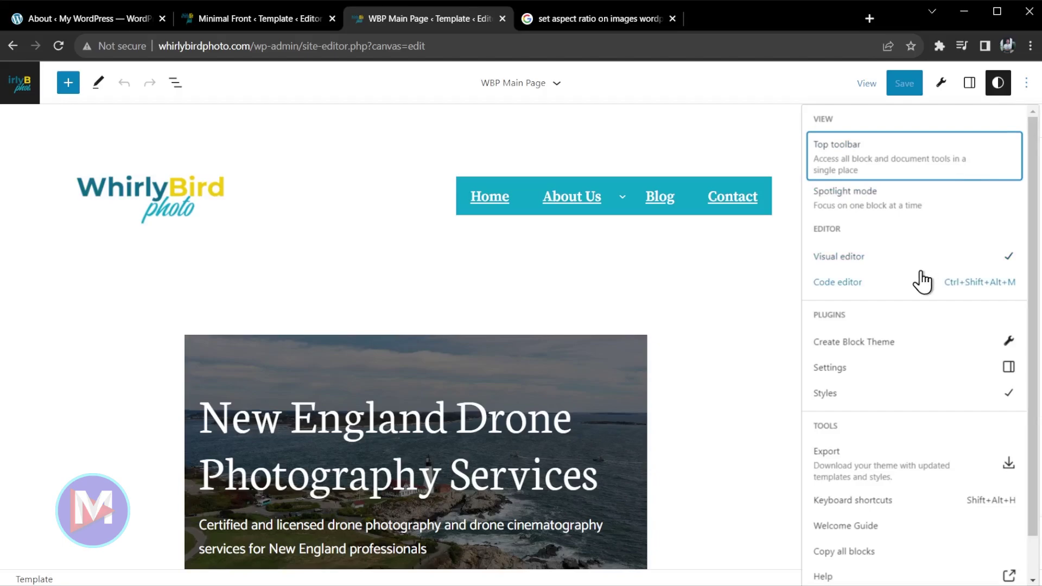
{"action": "scroll", "coordinate": [929, 276], "scroll_direction": "down", "scroll_amount": 1}
{"action": "scroll", "coordinate": [922, 271], "scroll_direction": "up", "scroll_amount": 1}
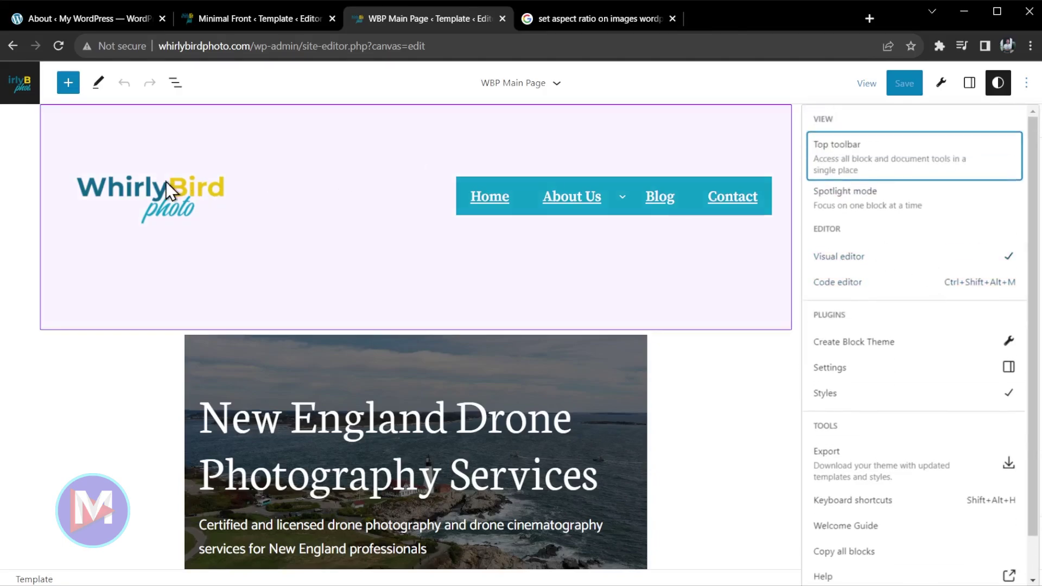
- Leave the 6.2.2 Site Editor for the dashboard and open the Home page for editing from the list of pages
{"action": "left_click", "coordinate": [20, 92]}
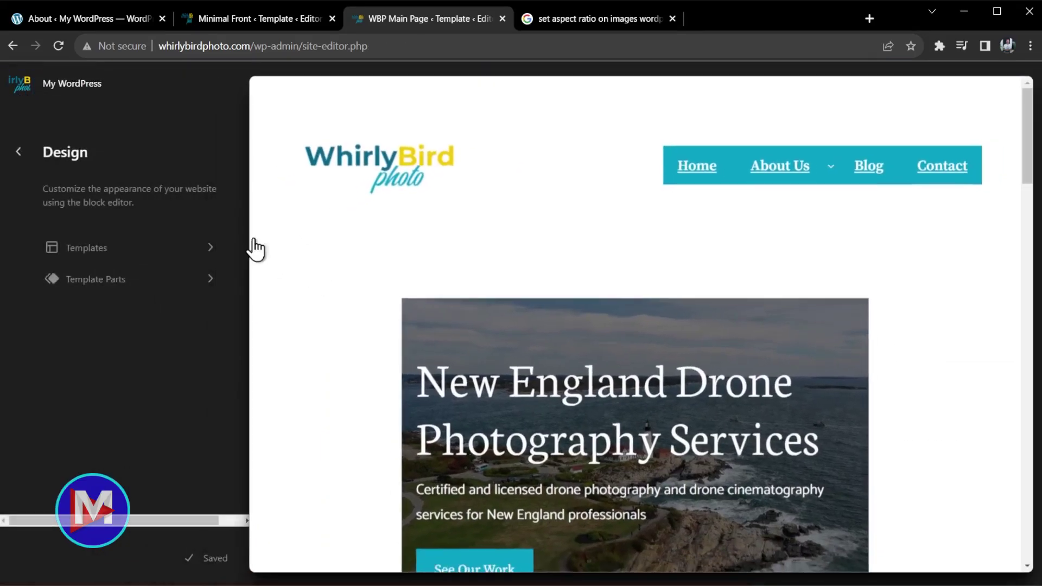
{"action": "left_click", "coordinate": [22, 85]}
{"action": "left_click", "coordinate": [47, 242]}
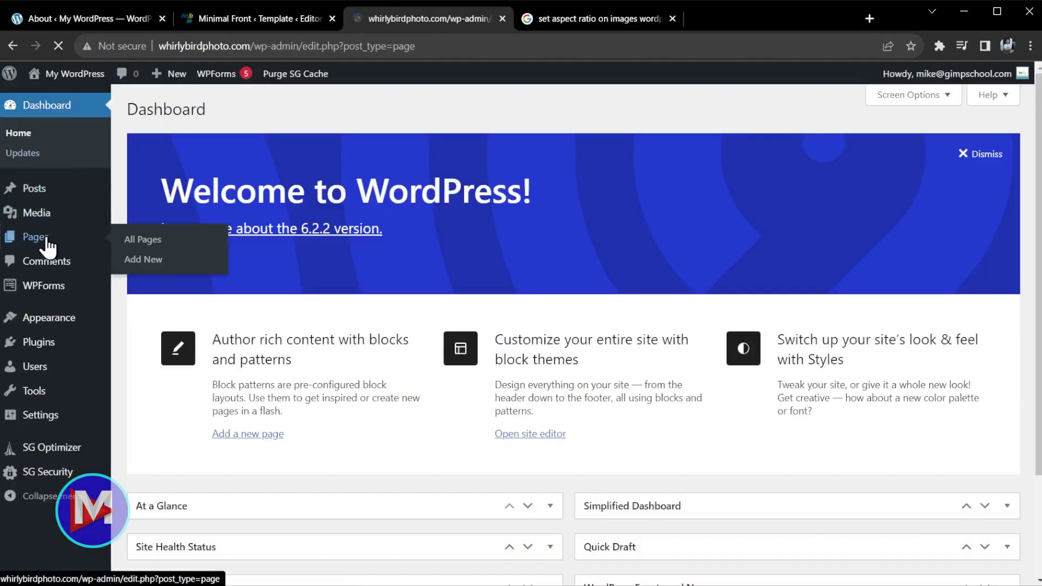
{"action": "left_click", "coordinate": [166, 403]}
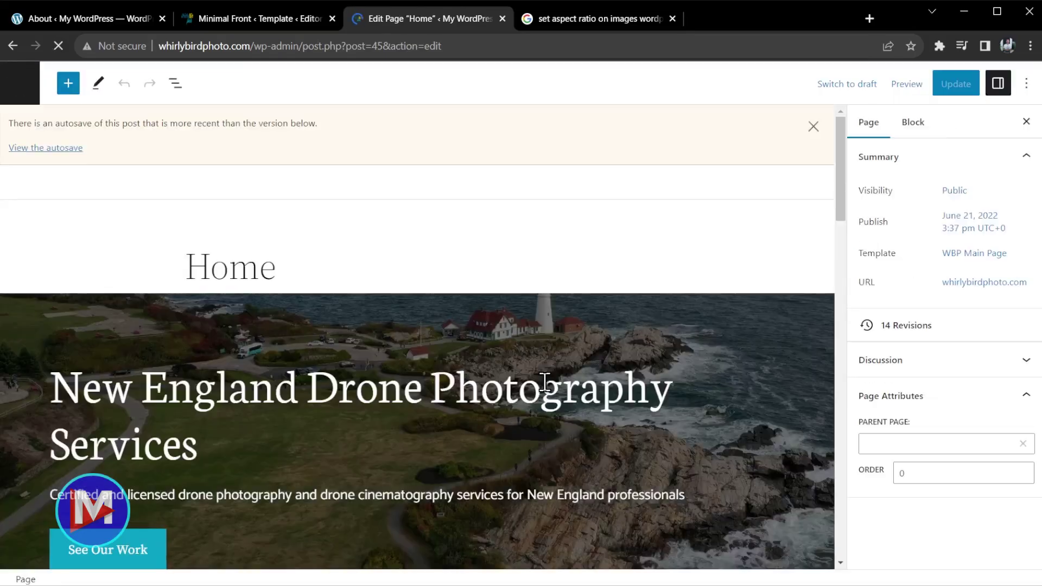
- Turn on Distraction free mode in the Home page editor, dismiss the autosave notice, and turn the mode off again
{"action": "left_click", "coordinate": [1026, 86]}
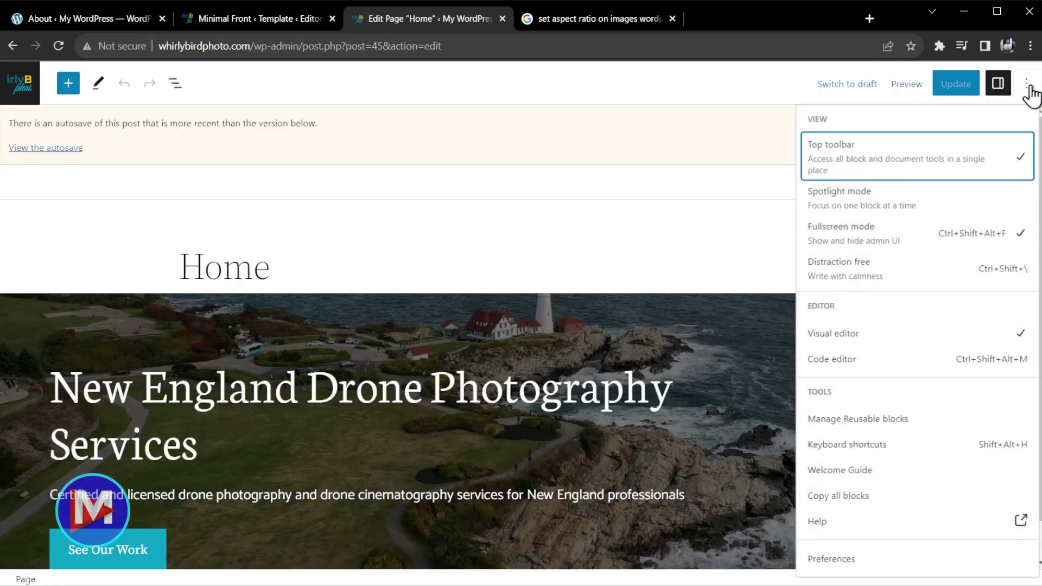
{"action": "left_click", "coordinate": [866, 264]}
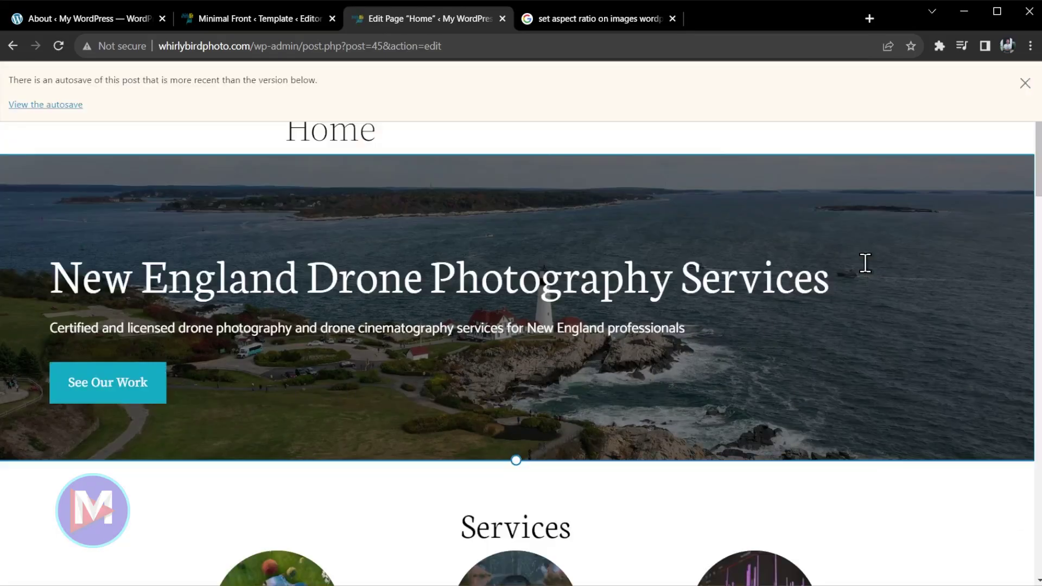
{"action": "left_click", "coordinate": [1025, 83]}
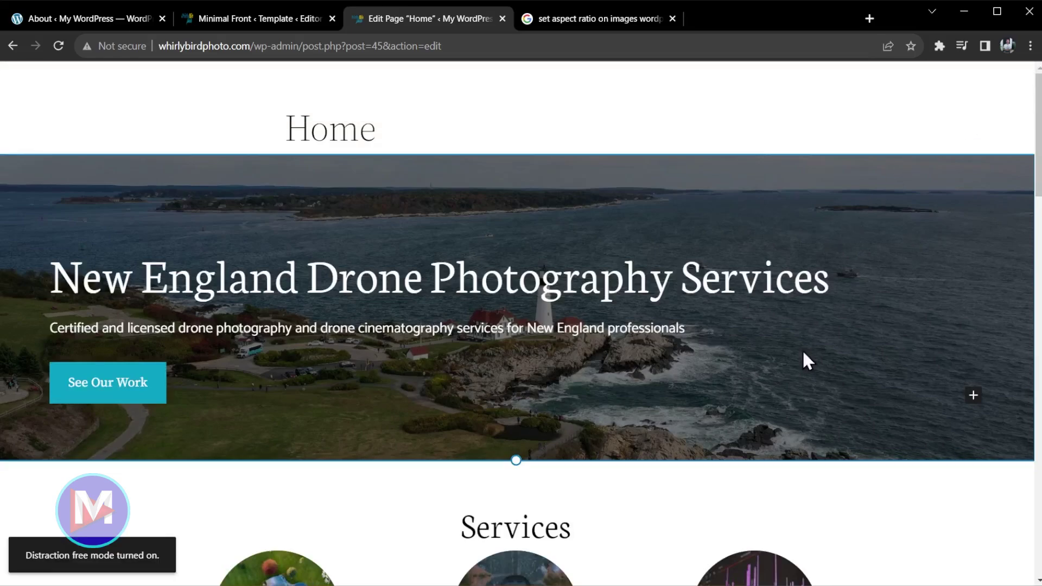
{"action": "key", "text": "ctrl+shift+alt+backslash"}
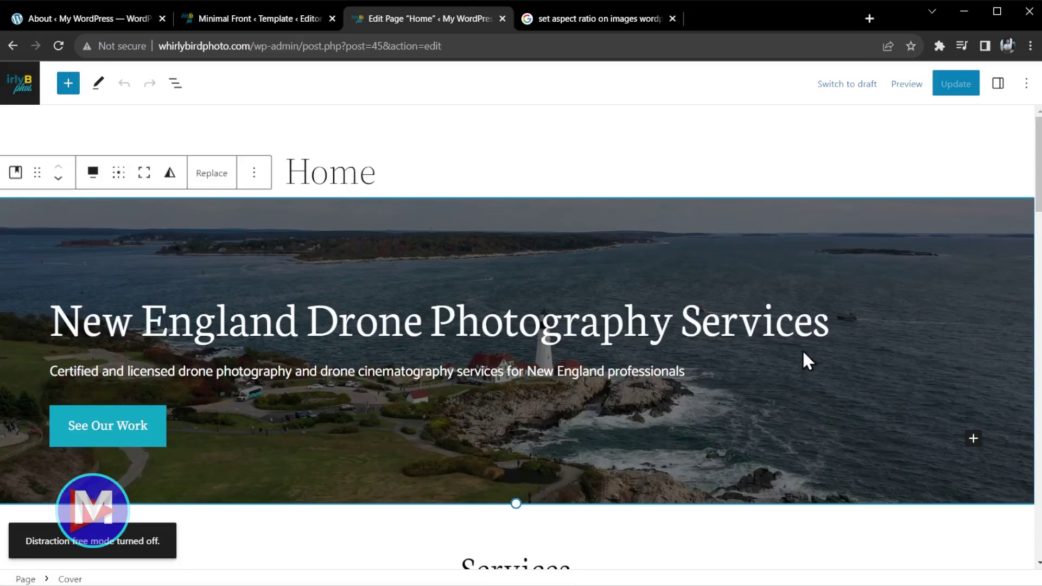
{"action": "mouse_move", "coordinate": [795, 354]}
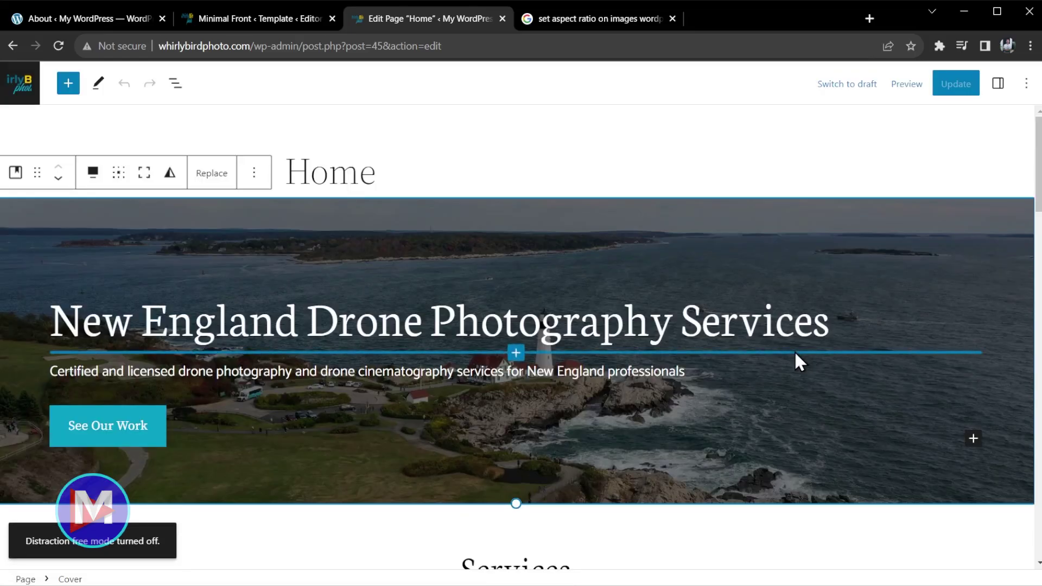
- Return to the WordPress 6.3 site's editor and turn off Distraction free mode
{"action": "left_click", "coordinate": [275, 18]}
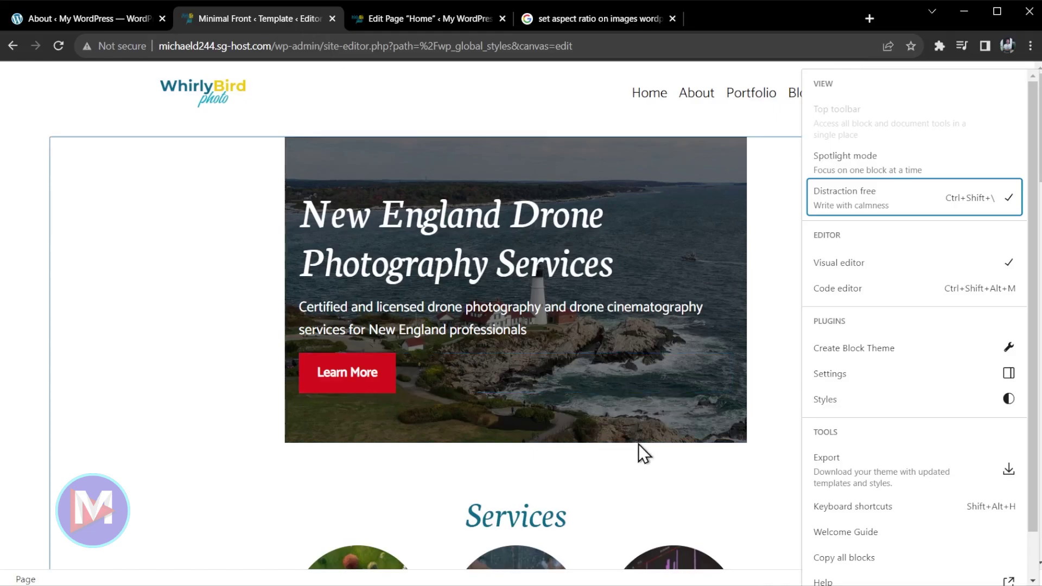
{"action": "left_click", "coordinate": [849, 200]}
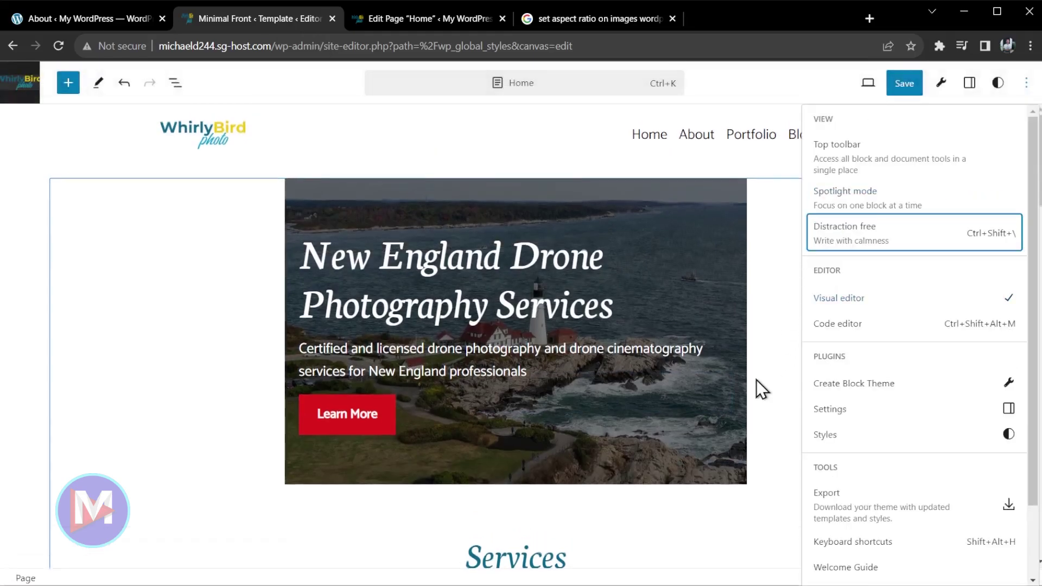
{"action": "left_click", "coordinate": [1022, 90]}
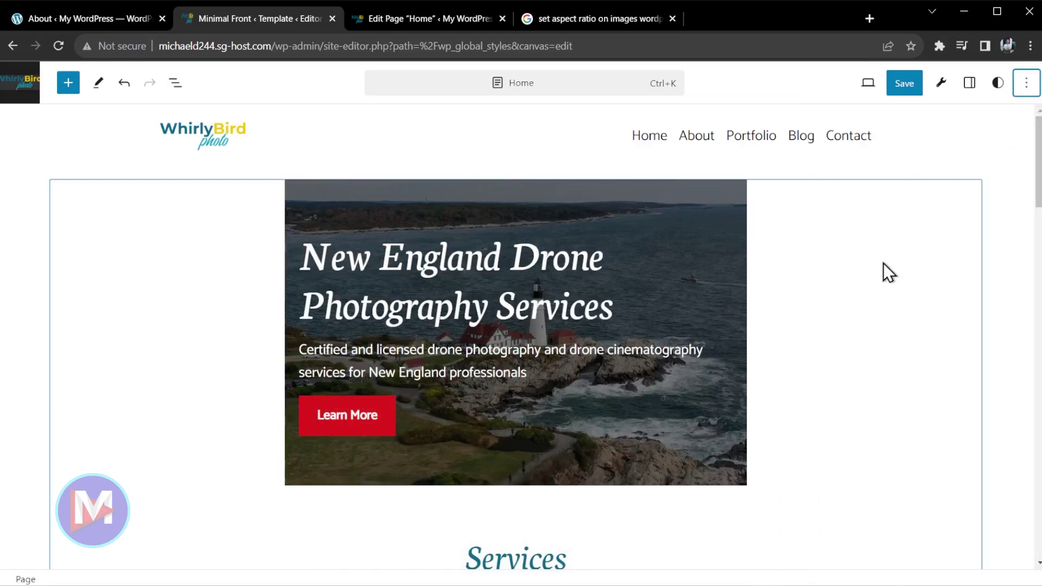
- Preview the Home page at Tablet and Mobile sizes, and set the preview back to Desktop
{"action": "left_click", "coordinate": [874, 85]}
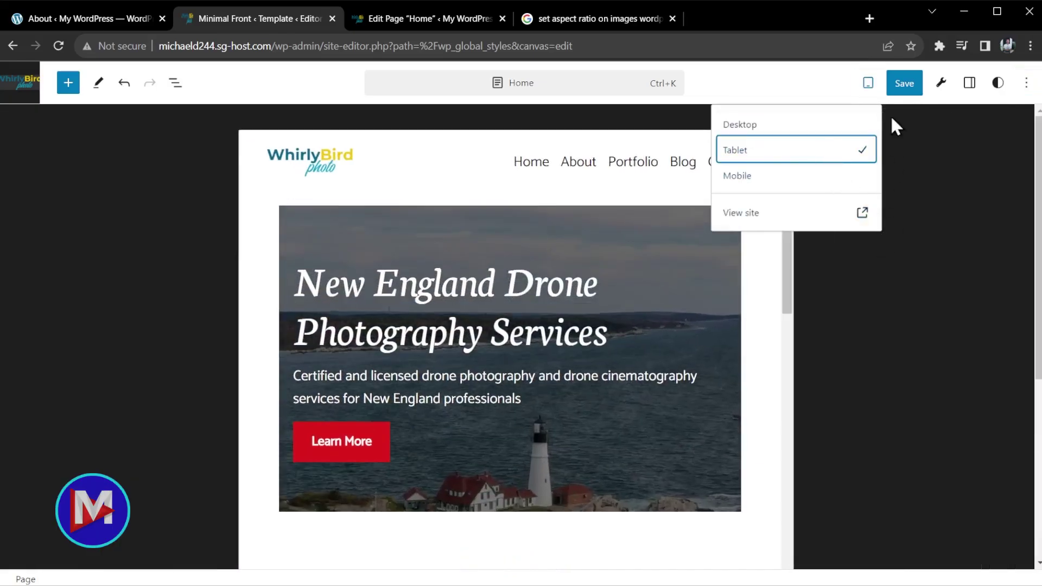
{"action": "left_click", "coordinate": [788, 178]}
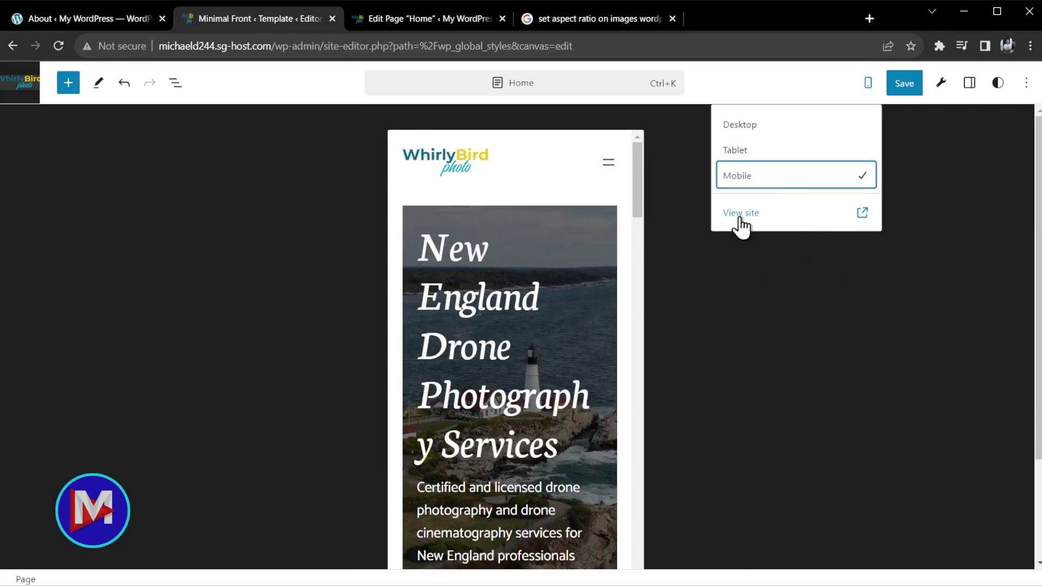
{"action": "left_click", "coordinate": [761, 127]}
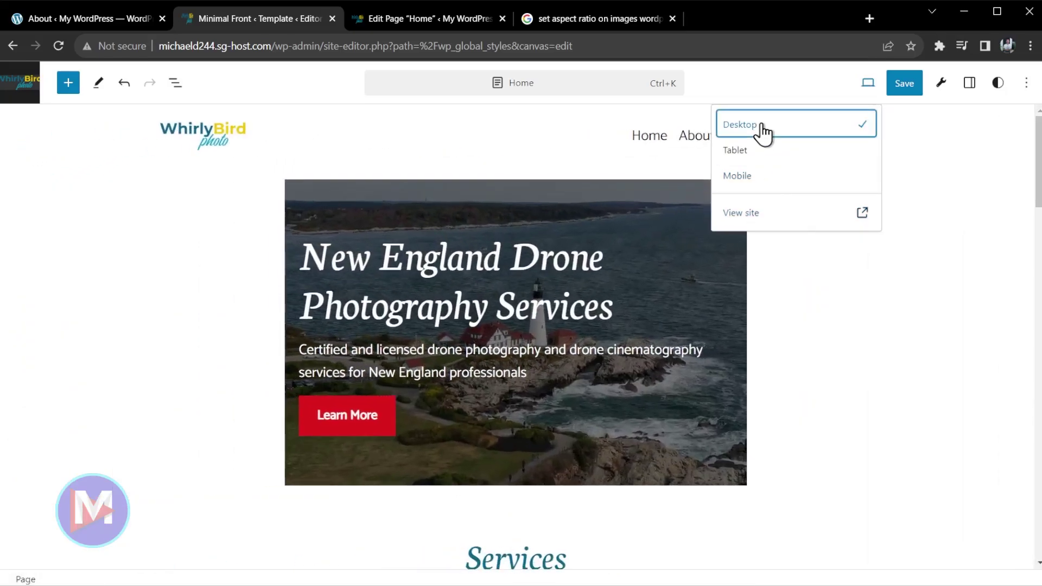
- Return to the Styles overview, search the command palette for "new page", and close the palette without running a command
{"action": "left_click", "coordinate": [16, 91]}
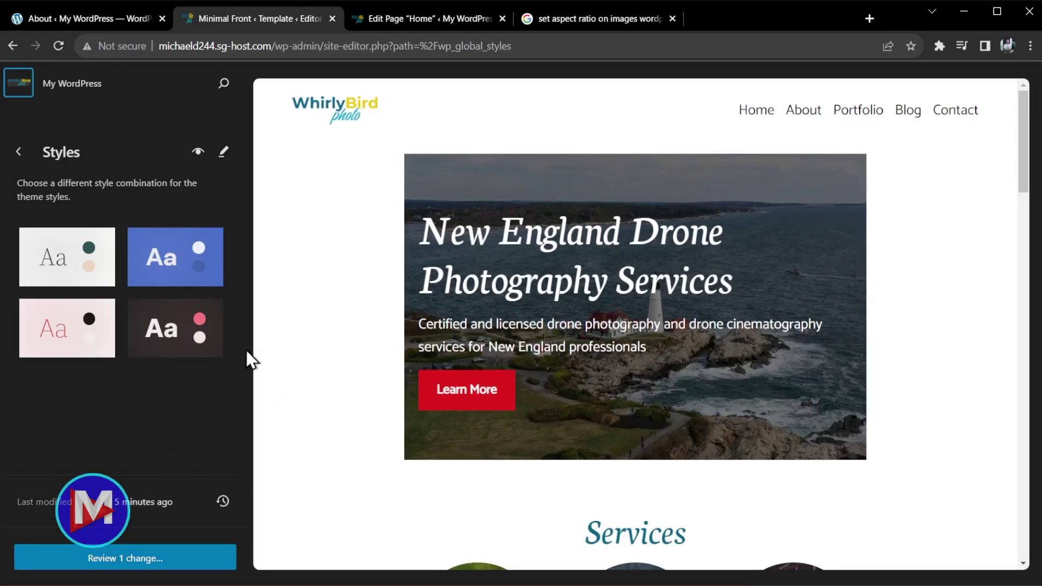
{"action": "left_click", "coordinate": [224, 84]}
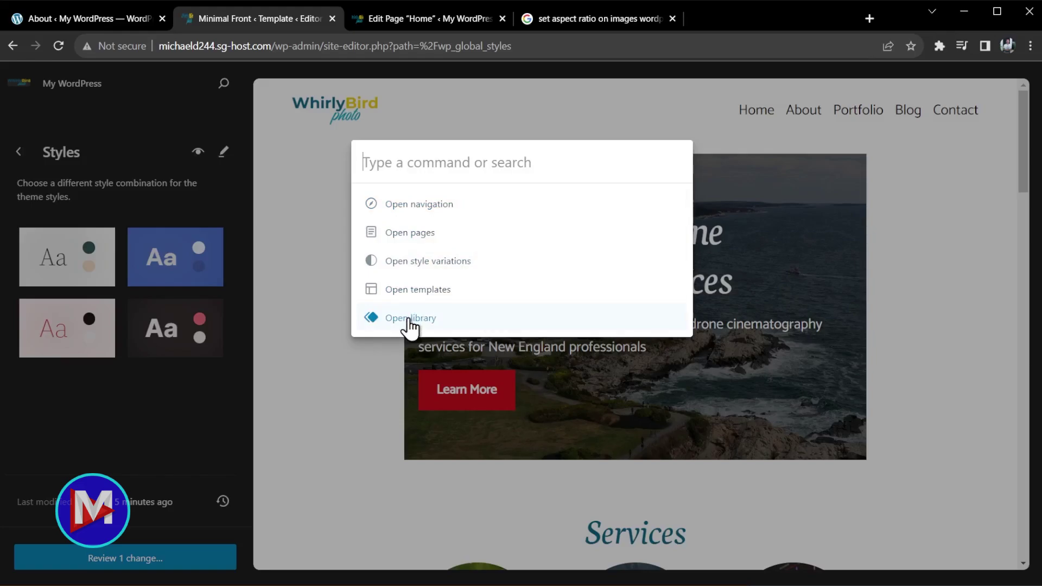
{"action": "type", "text": "new page"}
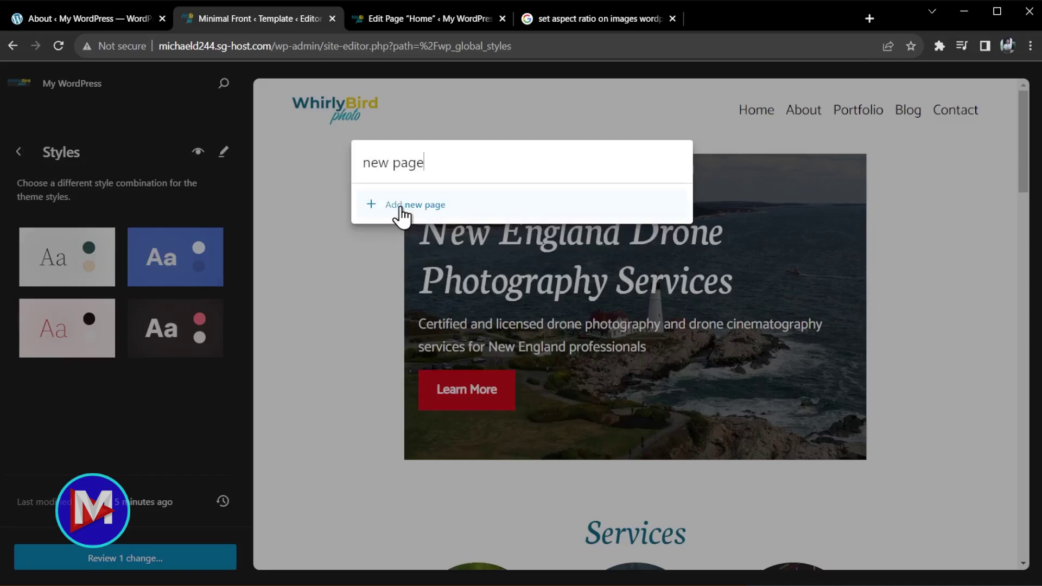
{"action": "left_click_drag", "start_coordinate": [437, 174], "coordinate": [360, 239]}
{"action": "key", "text": "BackSpace"}
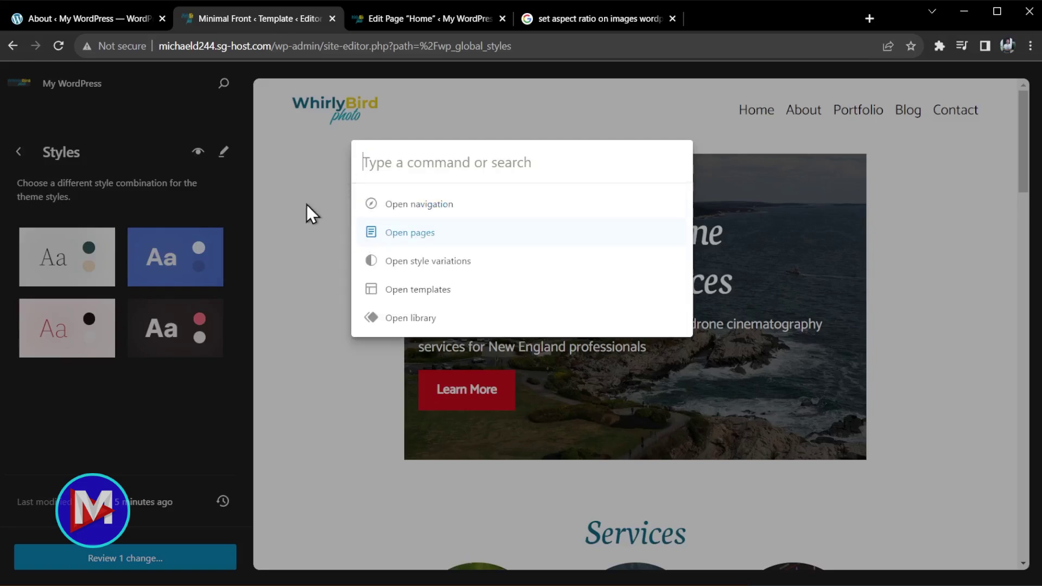
{"action": "key", "text": "Escape"}
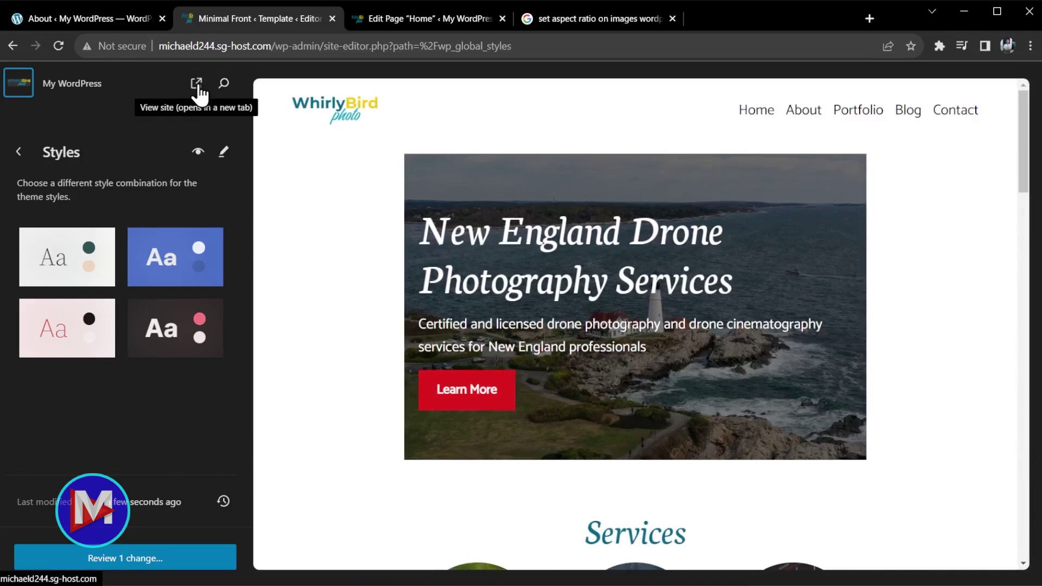
- View the live site in a separate tab and close it, and open the Pages list from the Design overview
{"action": "left_click", "coordinate": [198, 84]}
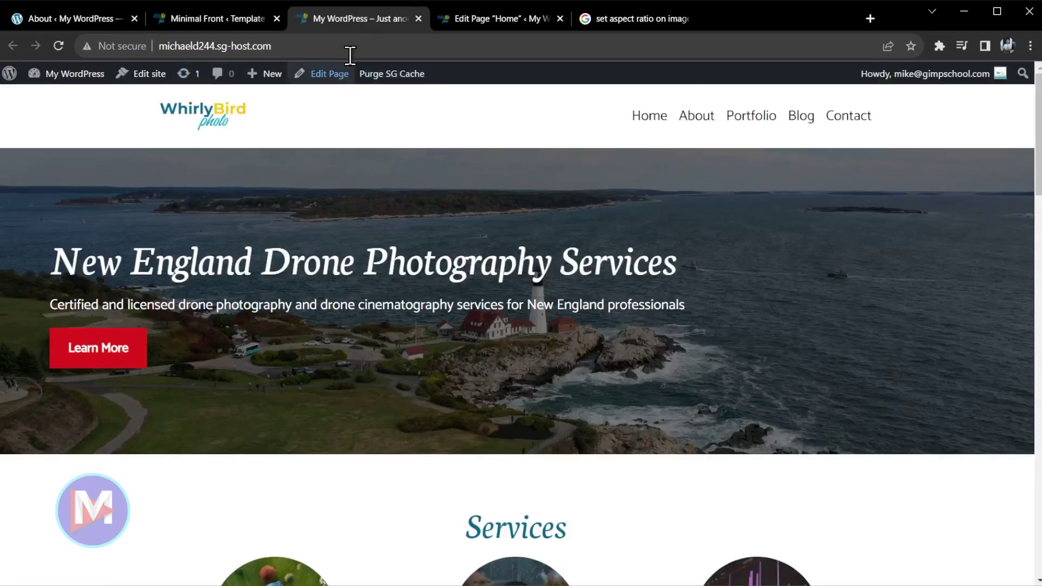
{"action": "middle_click", "coordinate": [344, 19]}
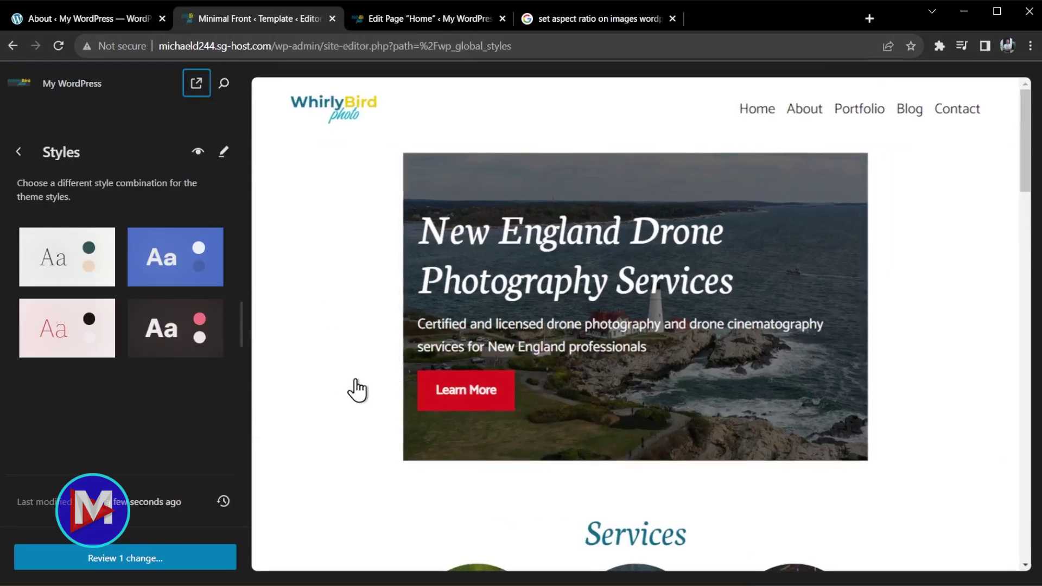
{"action": "left_click", "coordinate": [19, 152]}
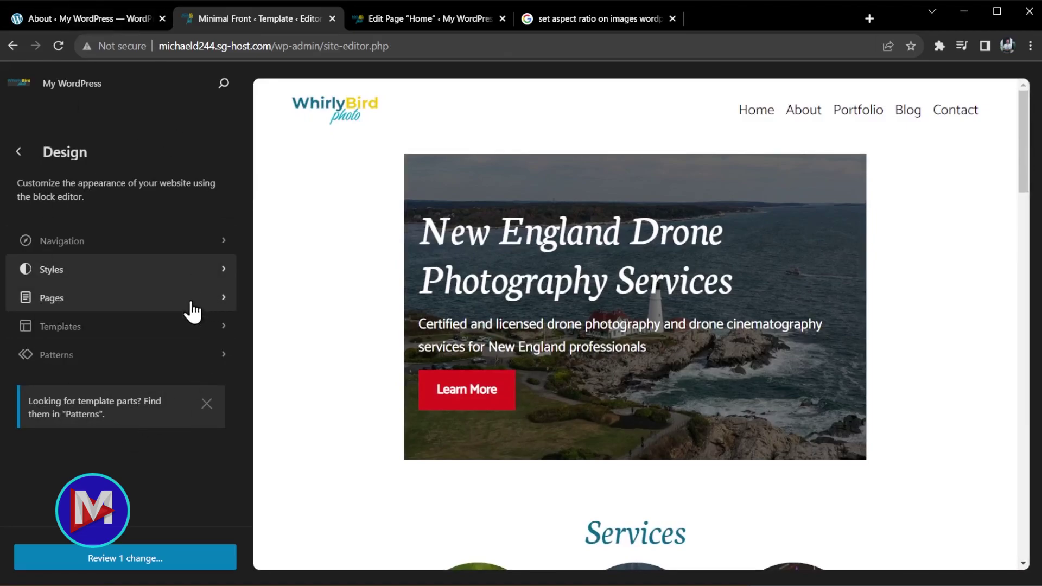
{"action": "left_click", "coordinate": [113, 306]}
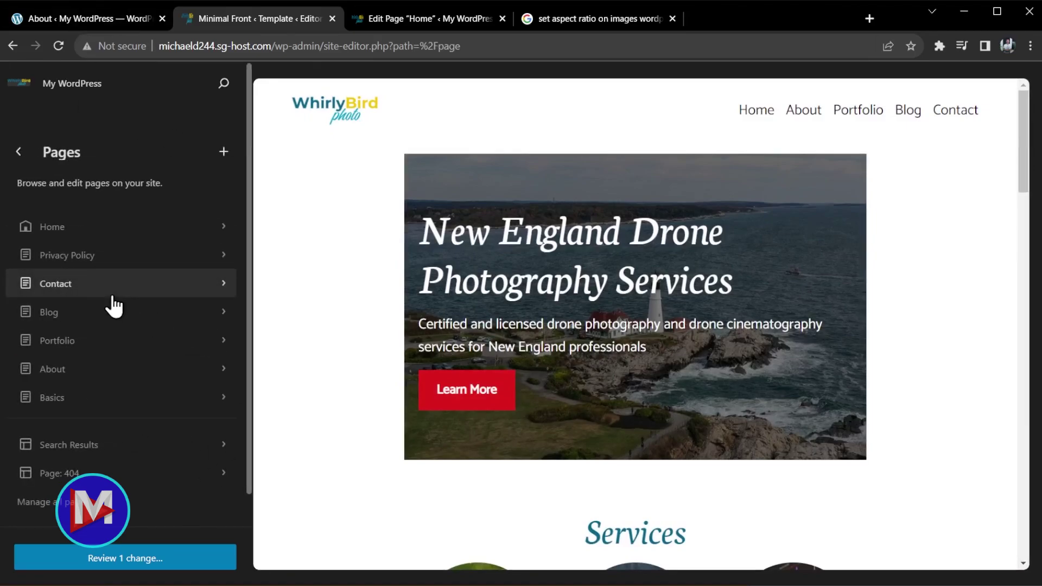
- View the Home page's details and its available actions, and open the page for editing
{"action": "left_click", "coordinate": [124, 238]}
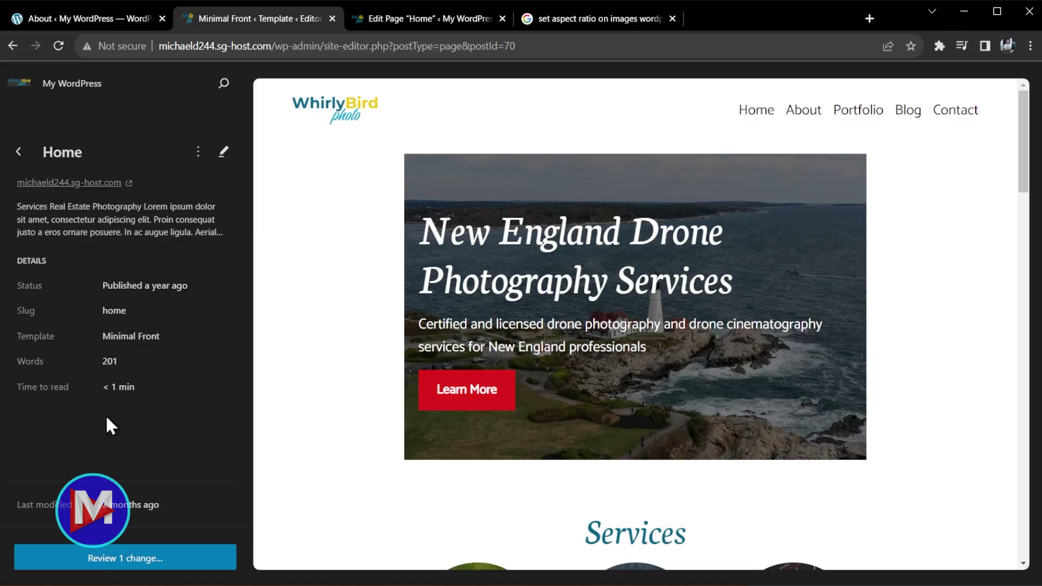
{"action": "left_click", "coordinate": [196, 153]}
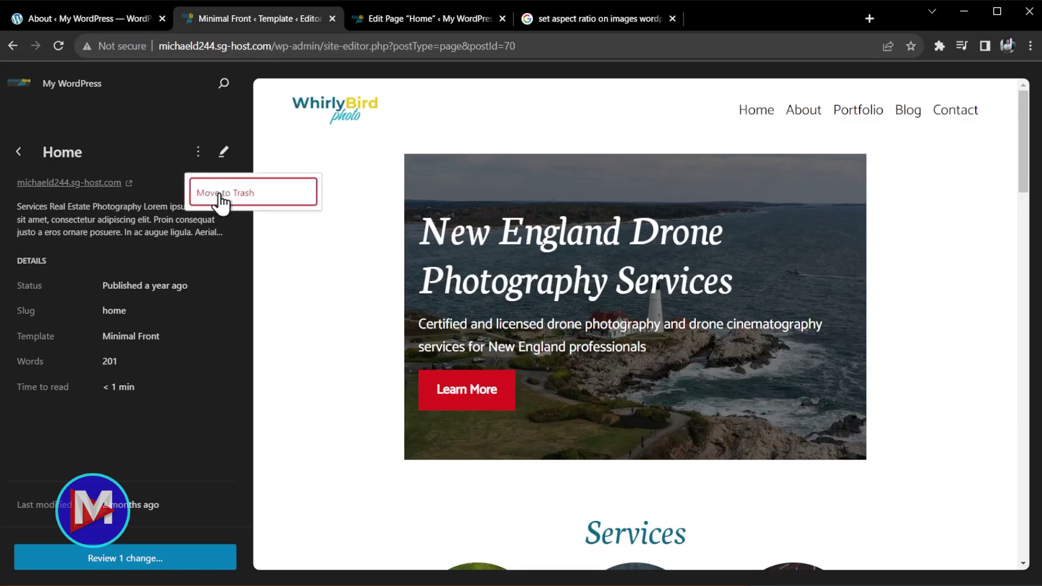
{"action": "left_click", "coordinate": [198, 153]}
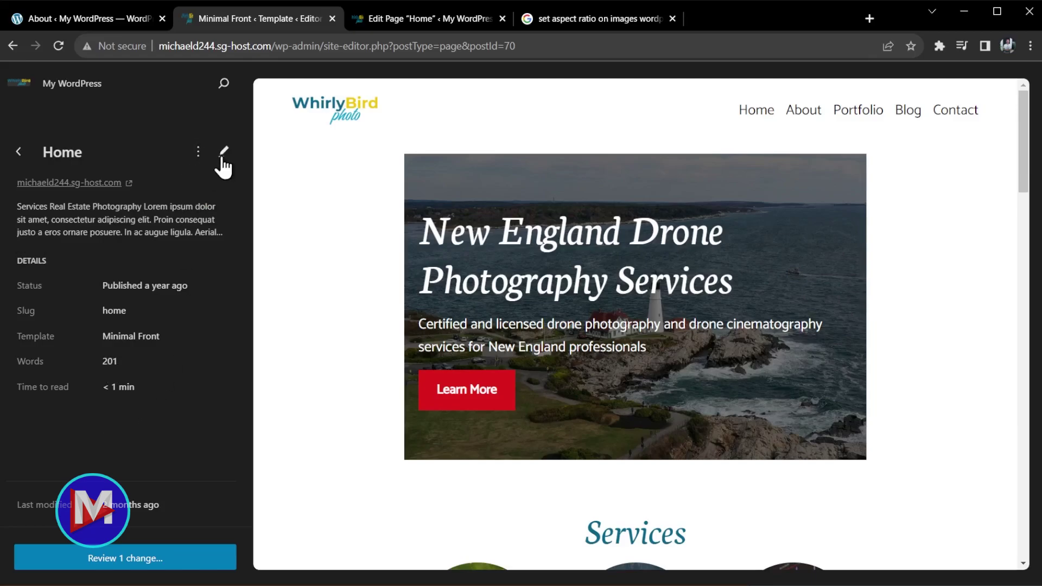
{"action": "left_click", "coordinate": [223, 155]}
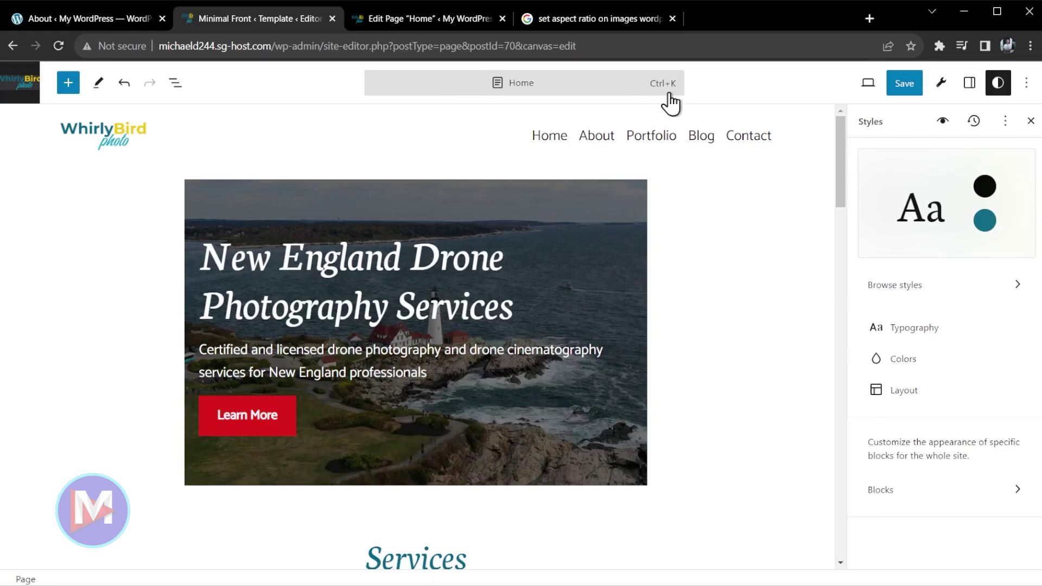
- Try to open the command palette from the Home page's editor and dismiss it without running a command
{"action": "key", "text": "ctrl+k"}
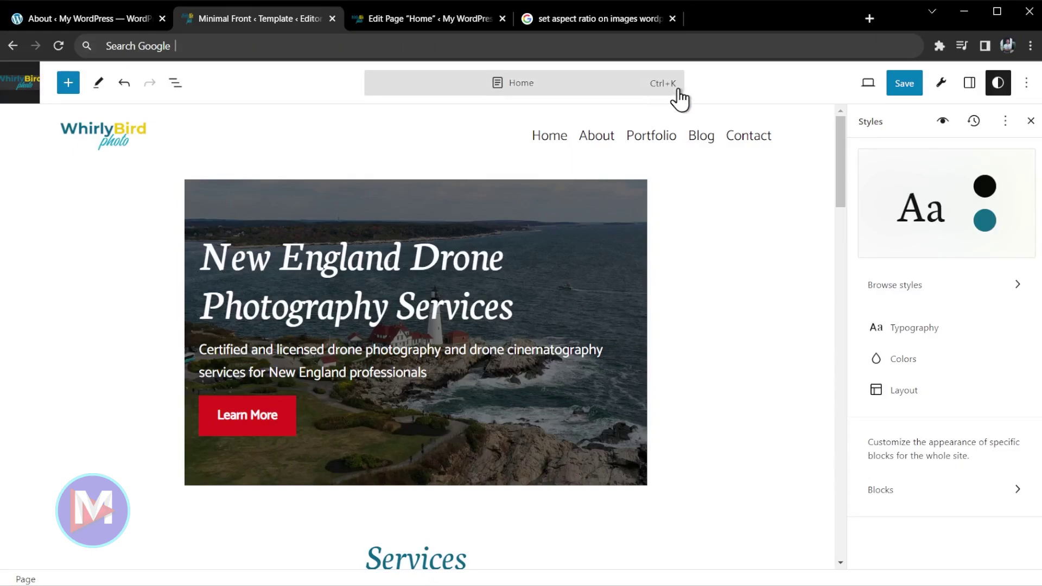
{"action": "left_click", "coordinate": [502, 95]}
{"action": "left_click", "coordinate": [748, 98]}
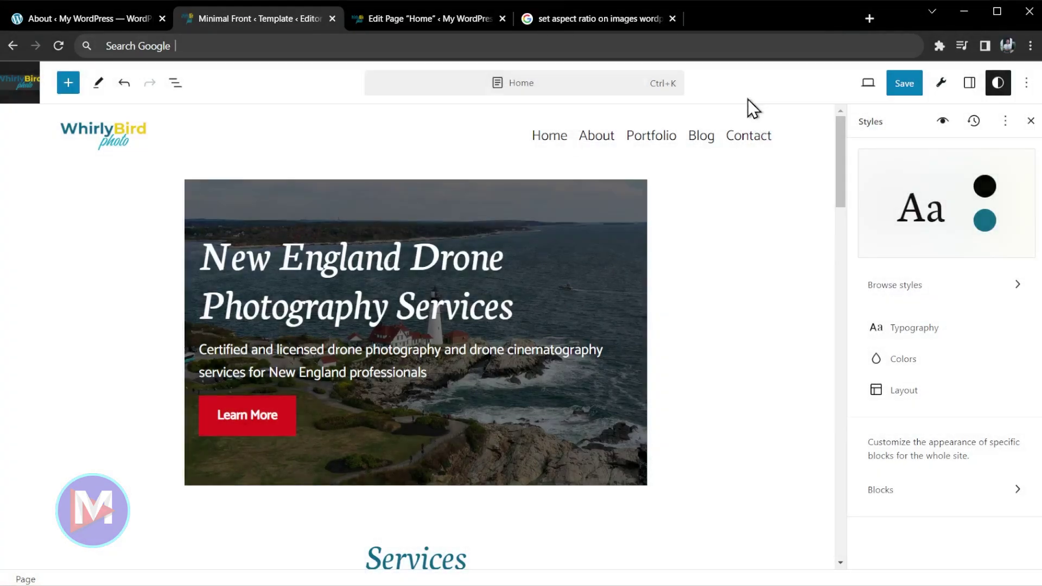
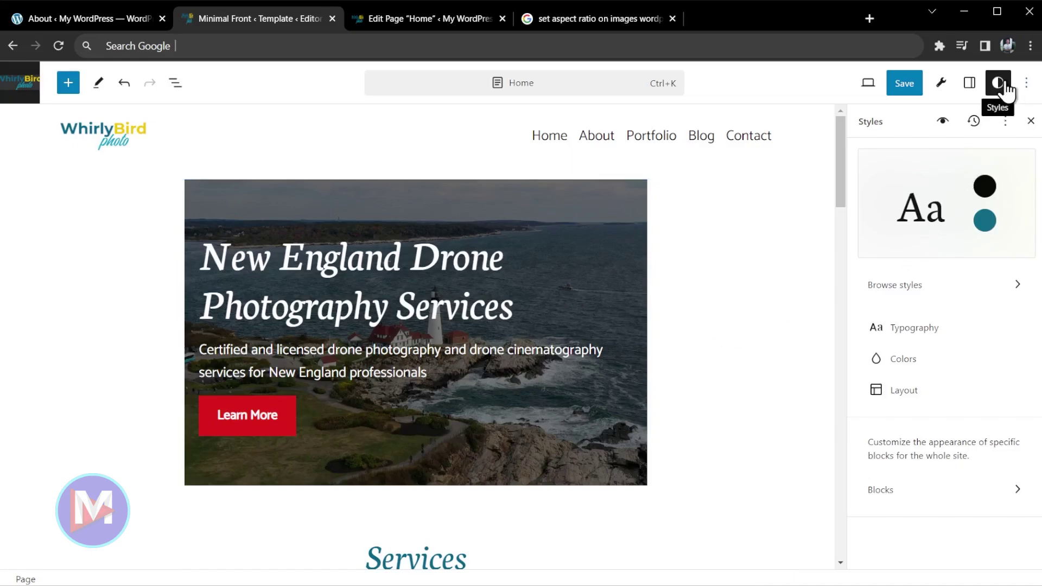
- Show the Home page's settings, and select the hero Cover block to show its block settings
{"action": "left_click", "coordinate": [970, 83]}
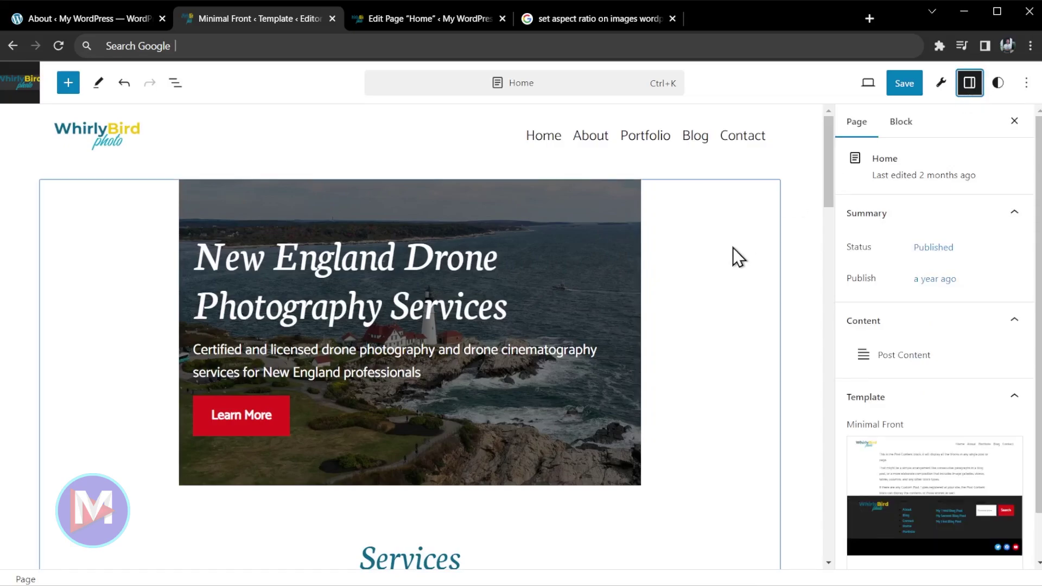
{"action": "left_click", "coordinate": [901, 123]}
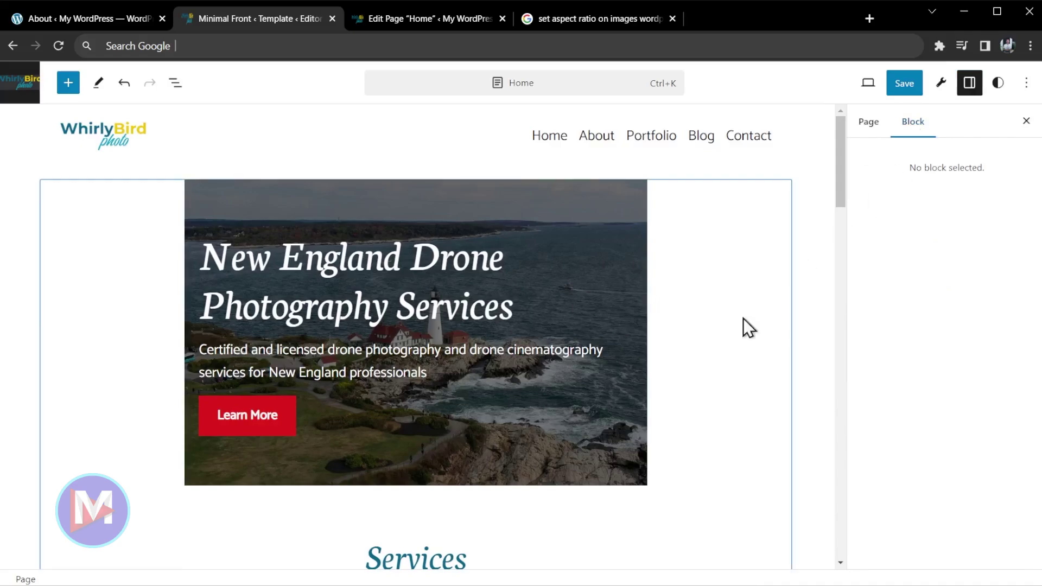
{"action": "left_click", "coordinate": [252, 209]}
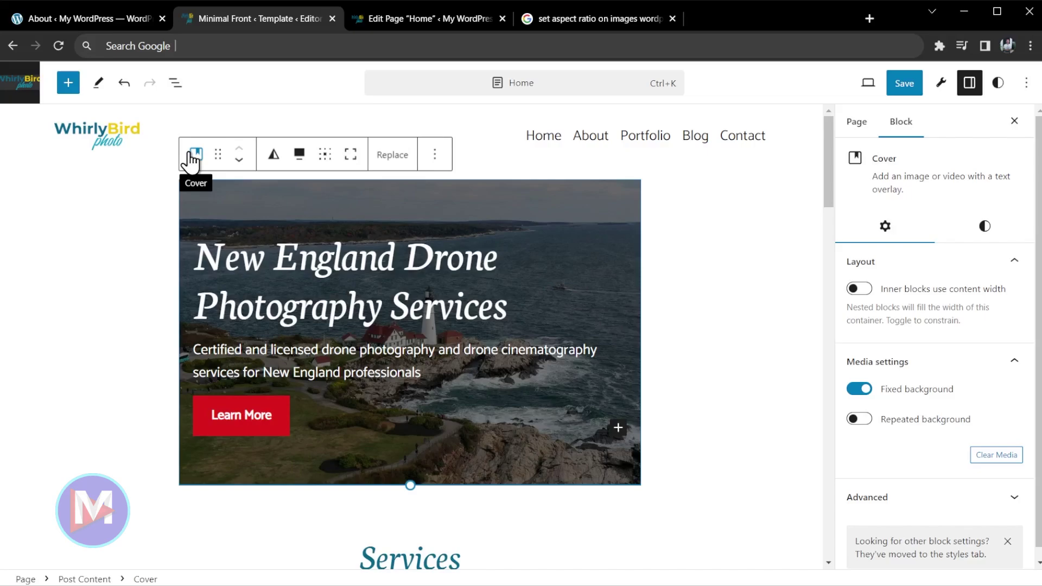
- Set the hero Cover block's text color to the yellow Secondary theme color
{"action": "left_click", "coordinate": [985, 226]}
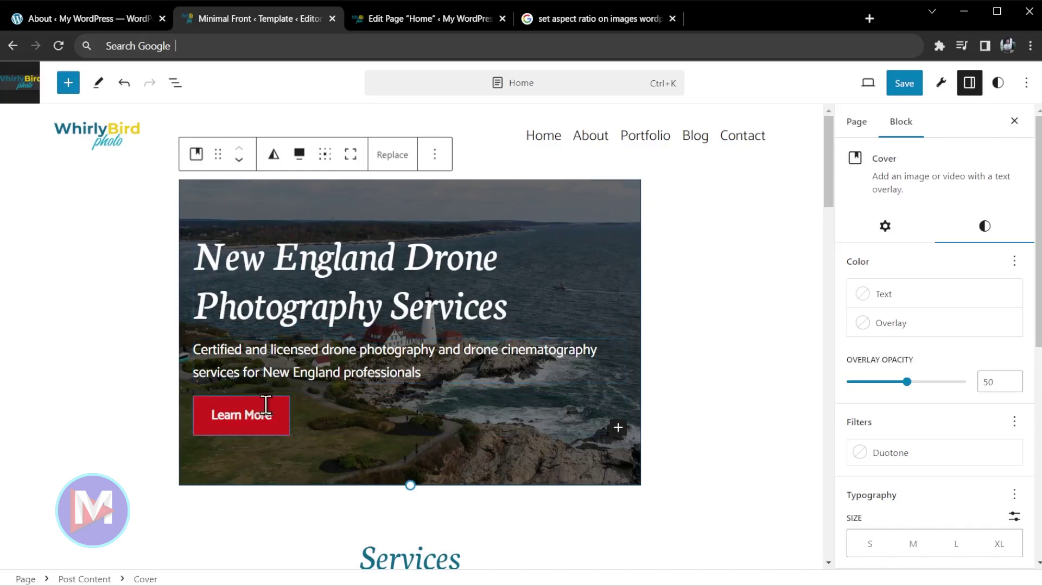
{"action": "left_click", "coordinate": [869, 296]}
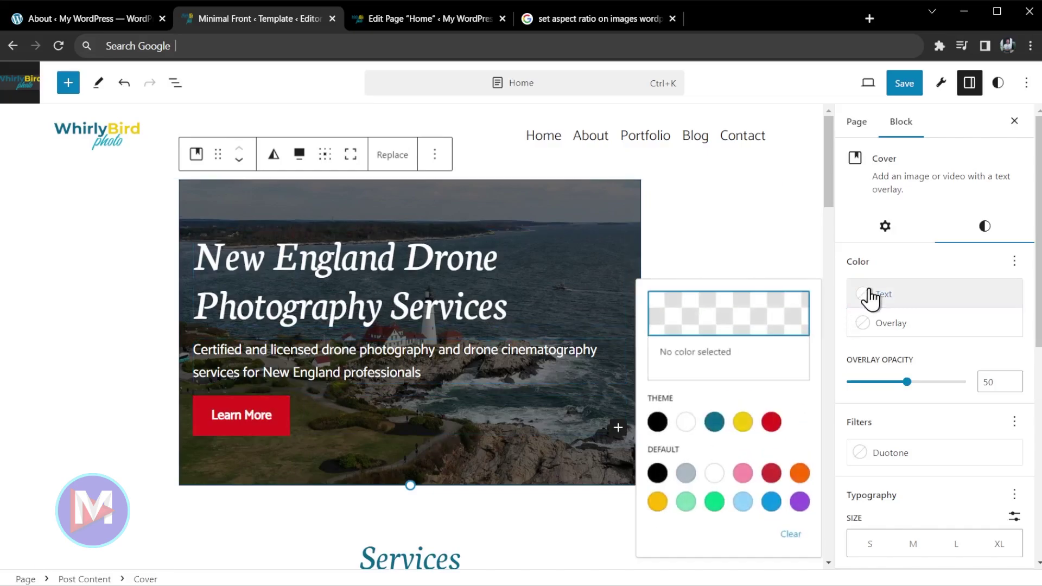
{"action": "left_click", "coordinate": [744, 421]}
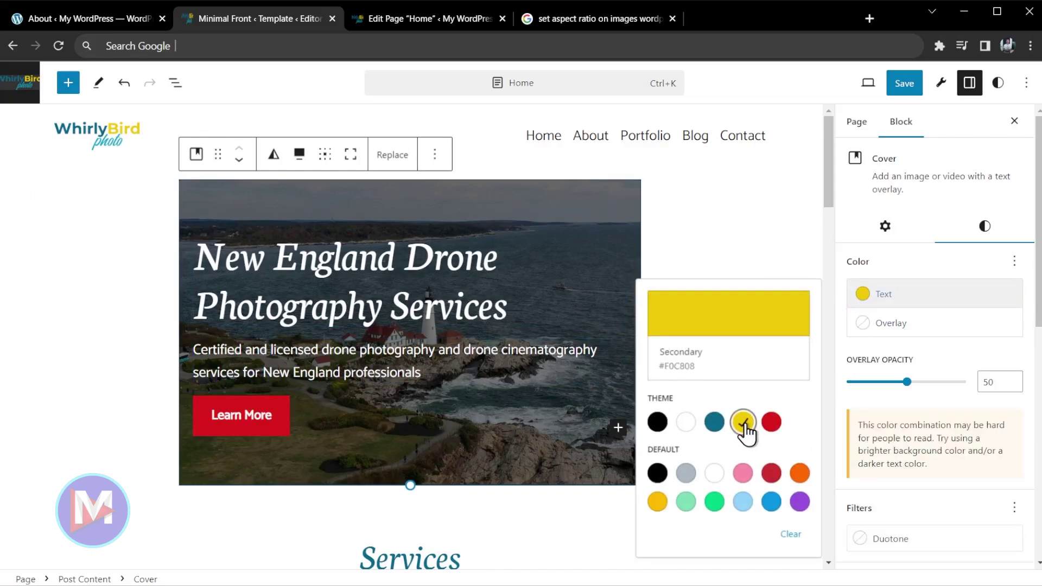
- Remove the white text color set on the "New England Drone Photography Services" heading
{"action": "left_click", "coordinate": [373, 260]}
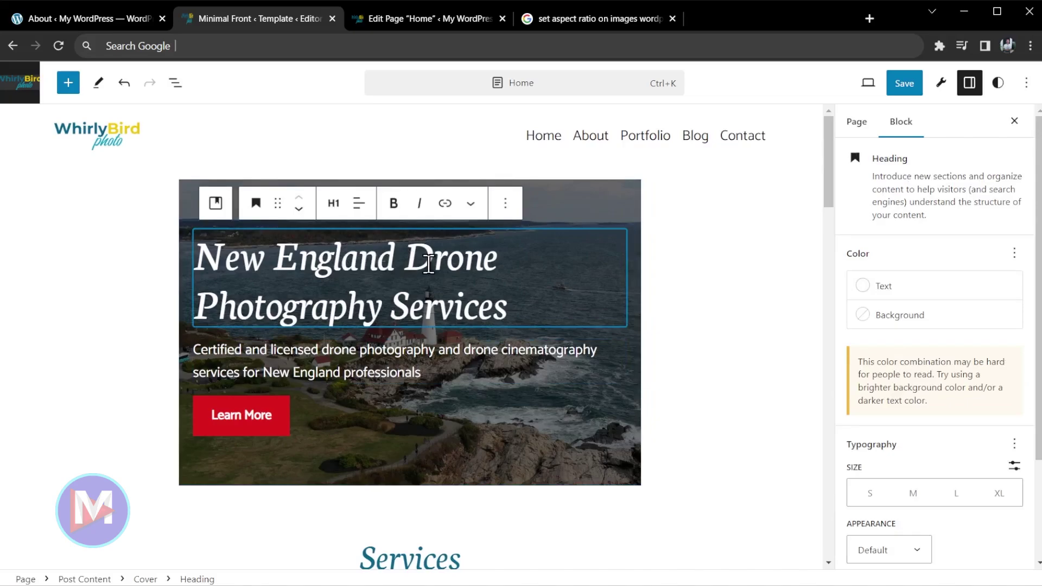
{"action": "left_click", "coordinate": [857, 288]}
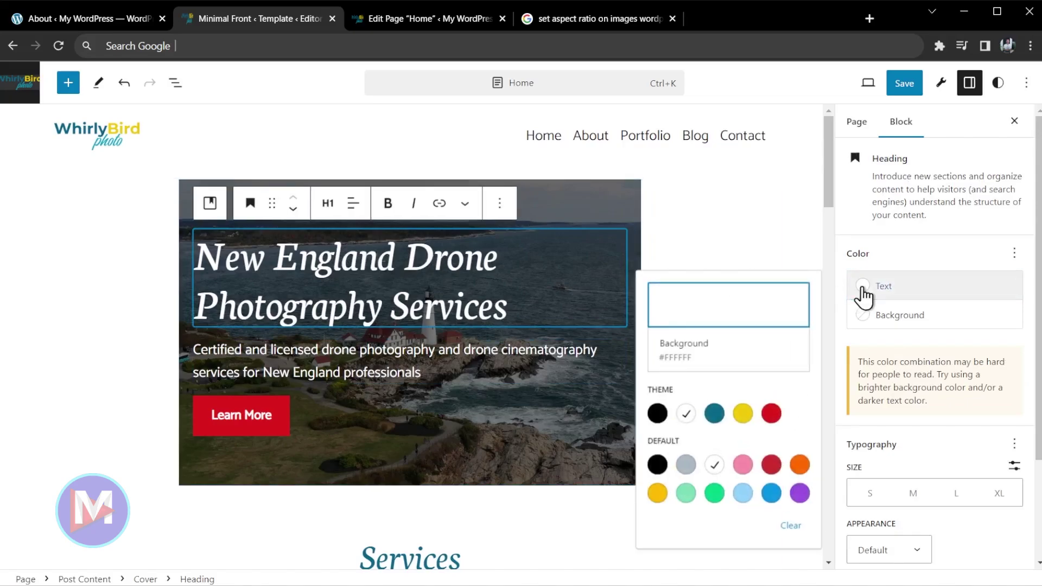
{"action": "left_click", "coordinate": [686, 417]}
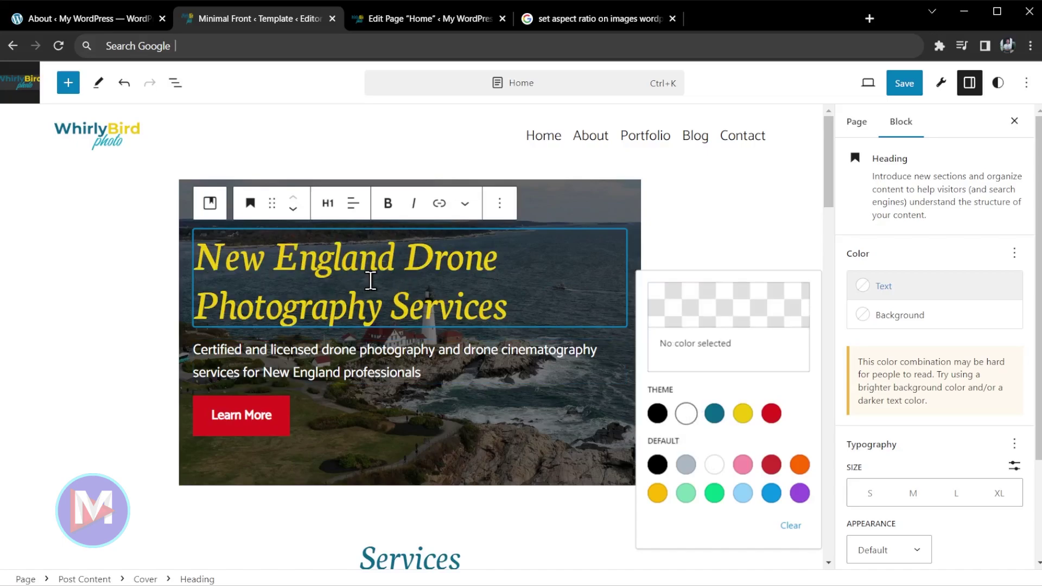
- Select the hero Cover block and give it a 24 px border on all sides
{"action": "left_click", "coordinate": [209, 204]}
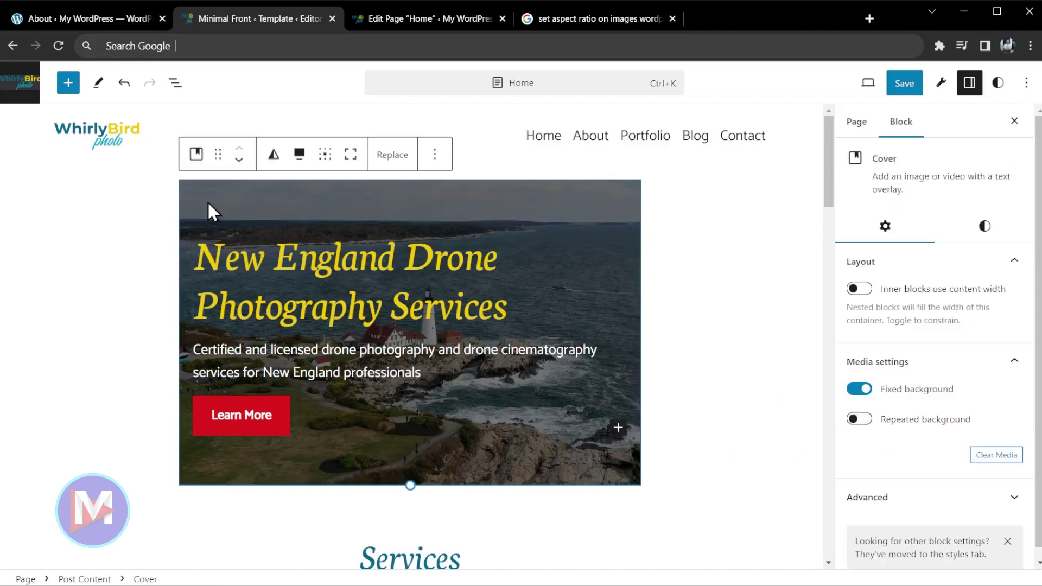
{"action": "left_click", "coordinate": [985, 227]}
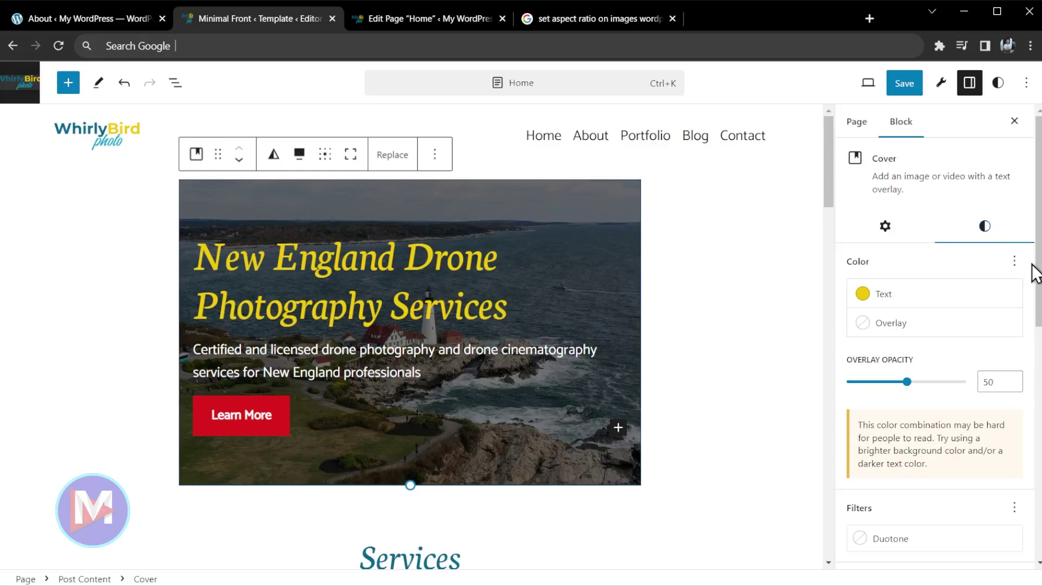
{"action": "left_click_drag", "start_coordinate": [1037, 265], "coordinate": [1038, 472]}
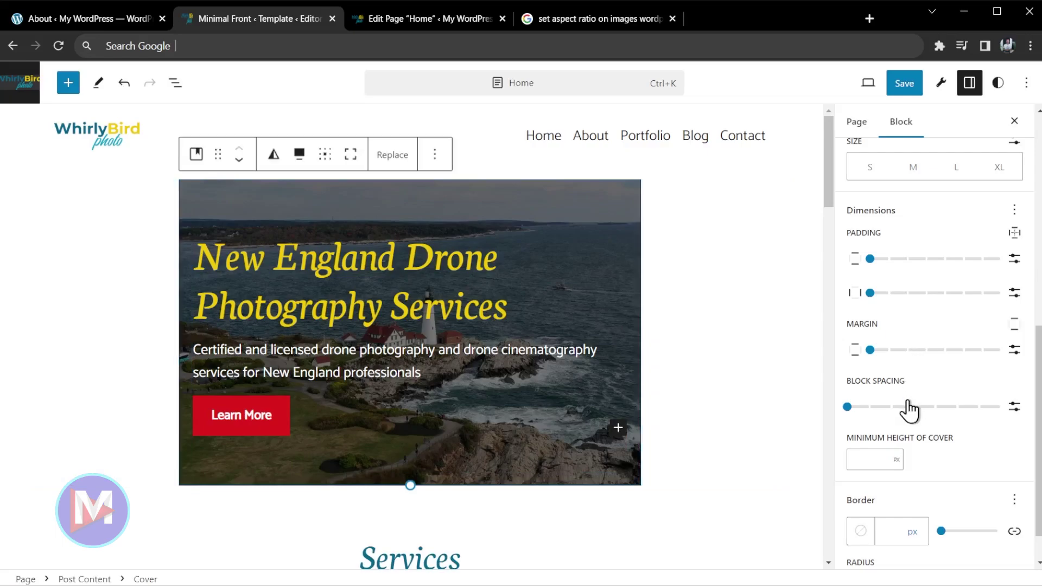
{"action": "scroll", "coordinate": [976, 436], "scroll_direction": "down", "scroll_amount": 1}
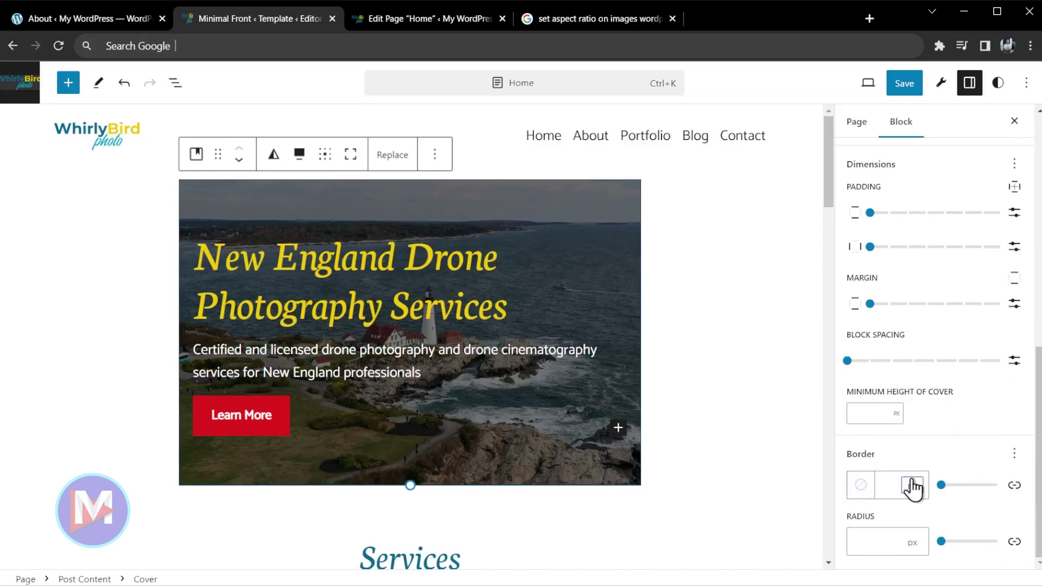
{"action": "left_click_drag", "start_coordinate": [941, 485], "coordinate": [954, 492]}
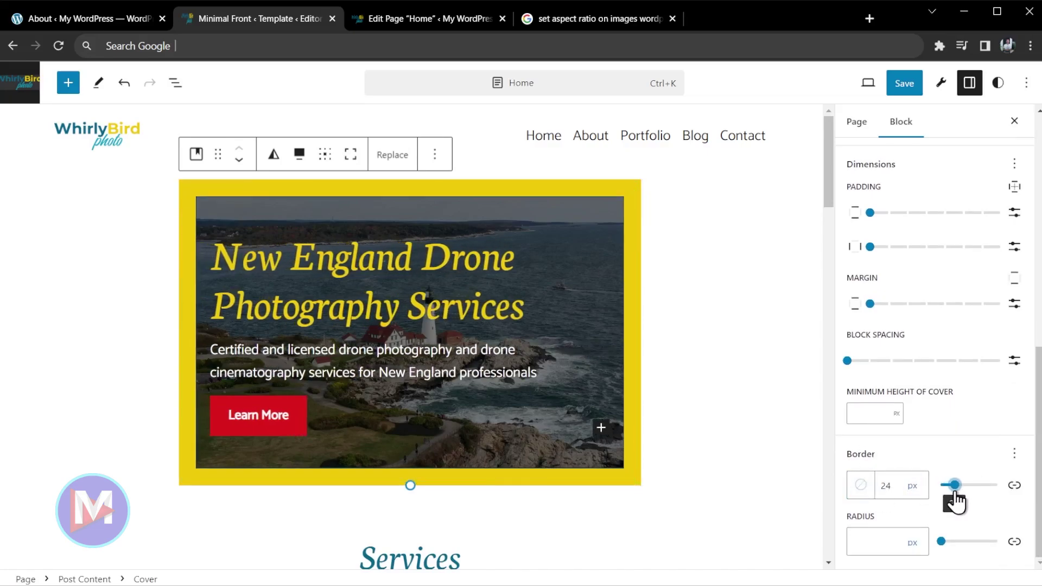
- Unlink the Cover block's border sides and clear the left, right and top border widths
{"action": "left_click", "coordinate": [1015, 486]}
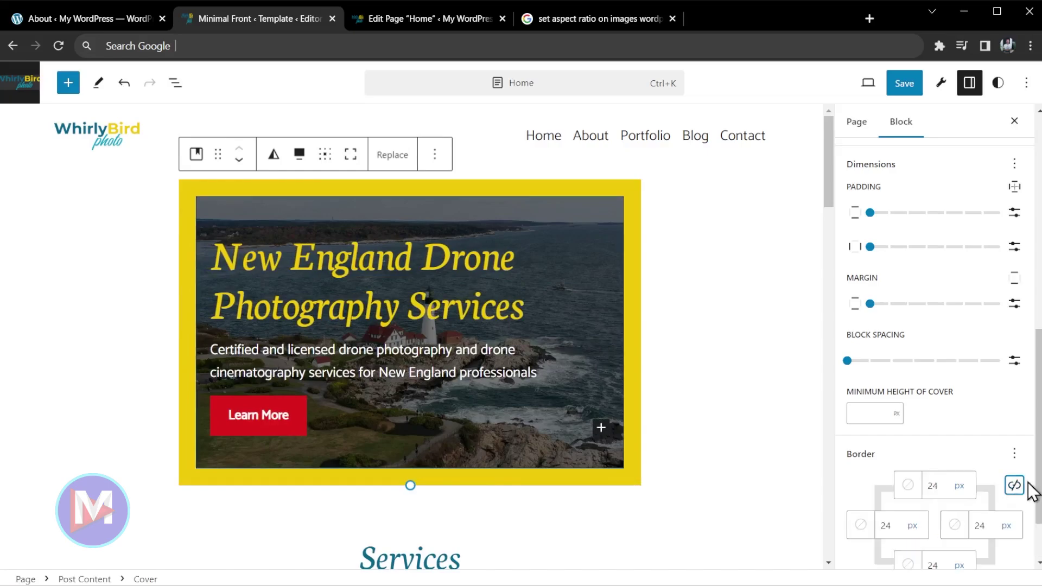
{"action": "scroll", "coordinate": [993, 478], "scroll_direction": "down", "scroll_amount": 2}
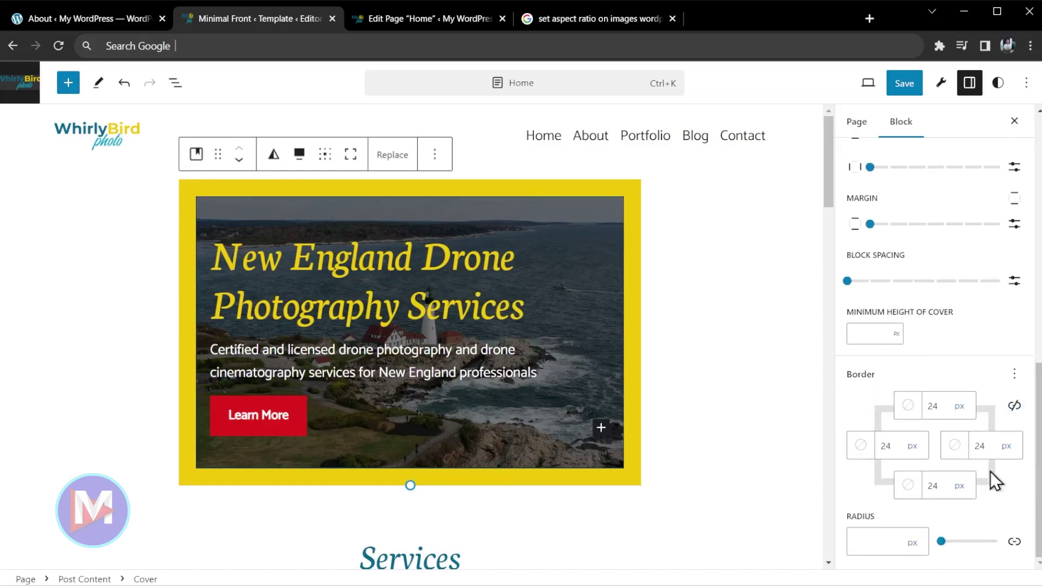
{"action": "double_click", "coordinate": [899, 446]}
{"action": "key", "text": "BackSpace"}
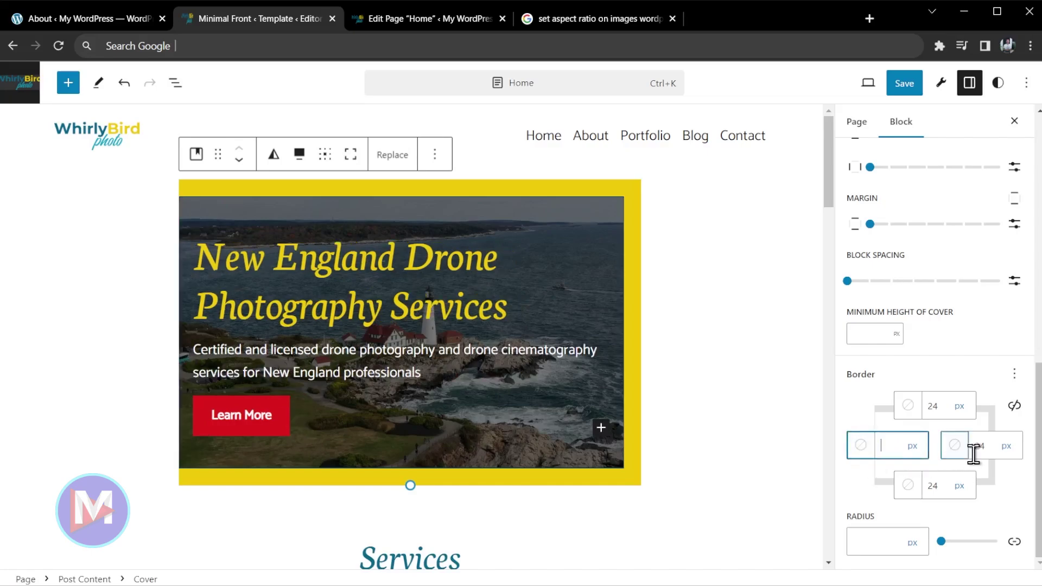
{"action": "double_click", "coordinate": [978, 446]}
{"action": "key", "text": "BackSpace"}
{"action": "double_click", "coordinate": [941, 407]}
{"action": "key", "text": "BackSpace"}
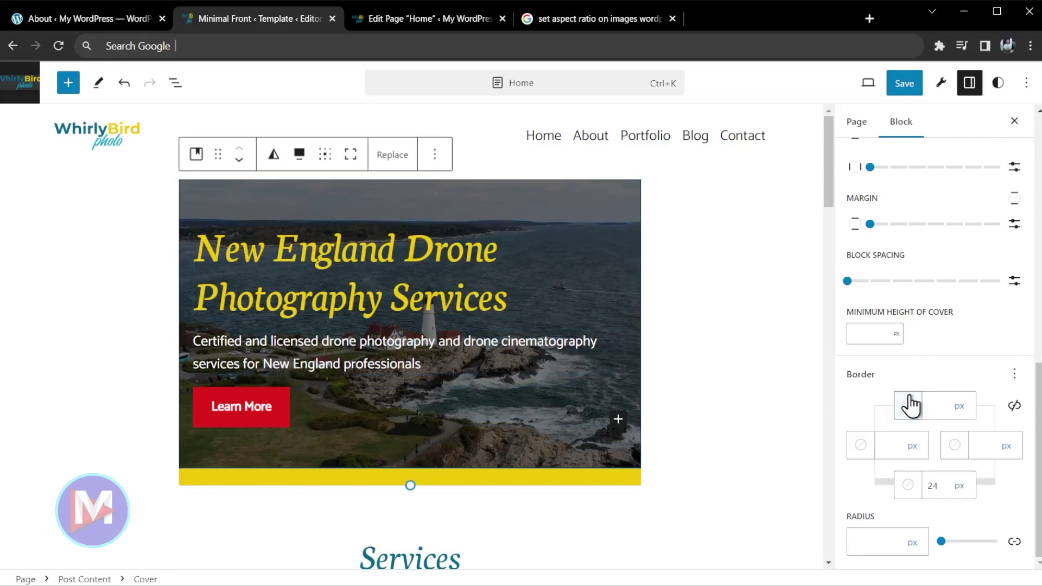
- Reset the Cover block's border to its default
{"action": "left_click", "coordinate": [1014, 374]}
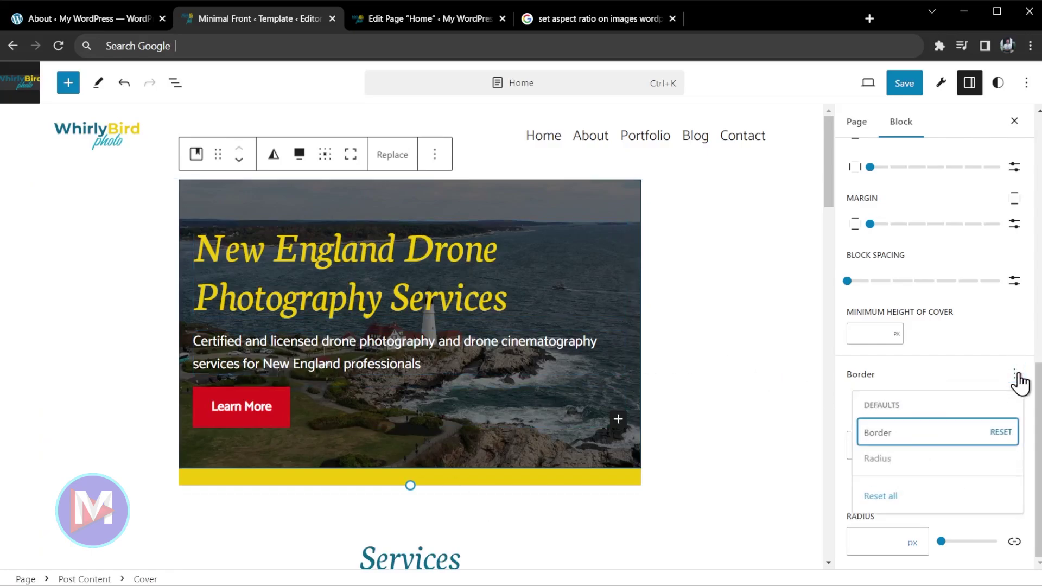
{"action": "left_click", "coordinate": [1003, 433]}
{"action": "left_click", "coordinate": [1038, 424]}
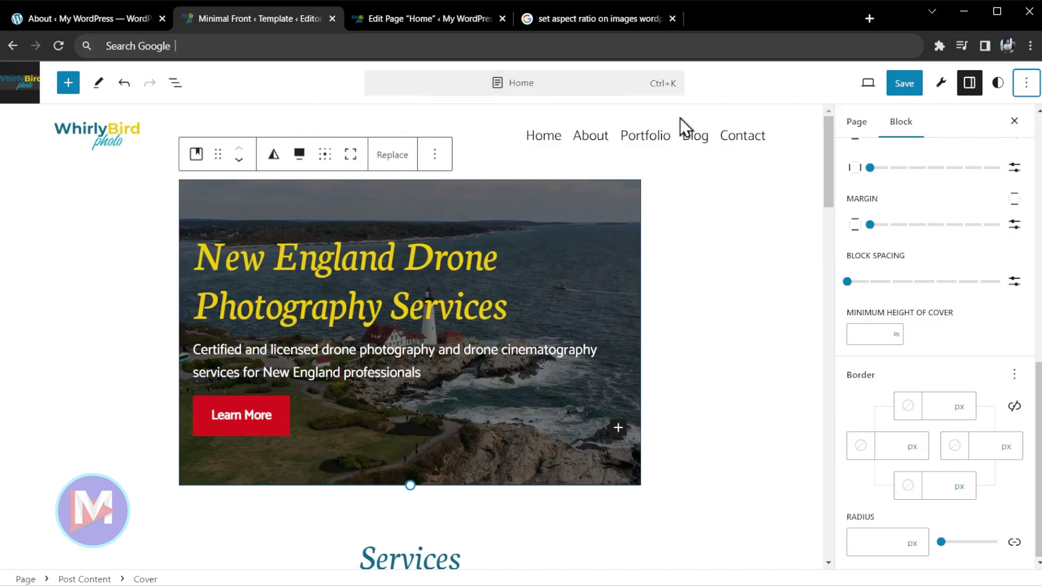
- Turn on the Top toolbar option in the WordPress 6.3 Site Editor
{"action": "left_click", "coordinate": [1027, 84]}
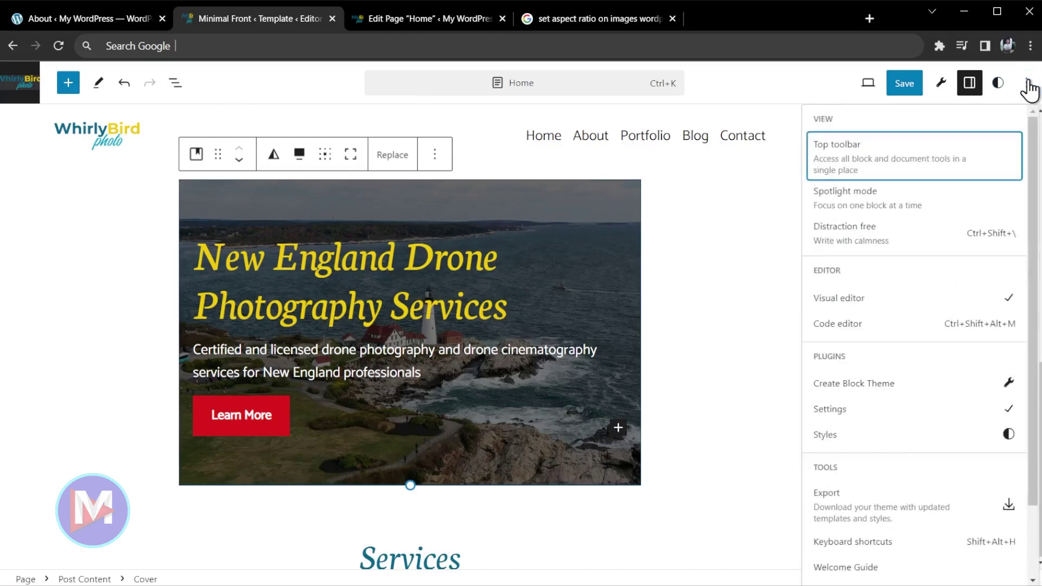
{"action": "left_click", "coordinate": [858, 166]}
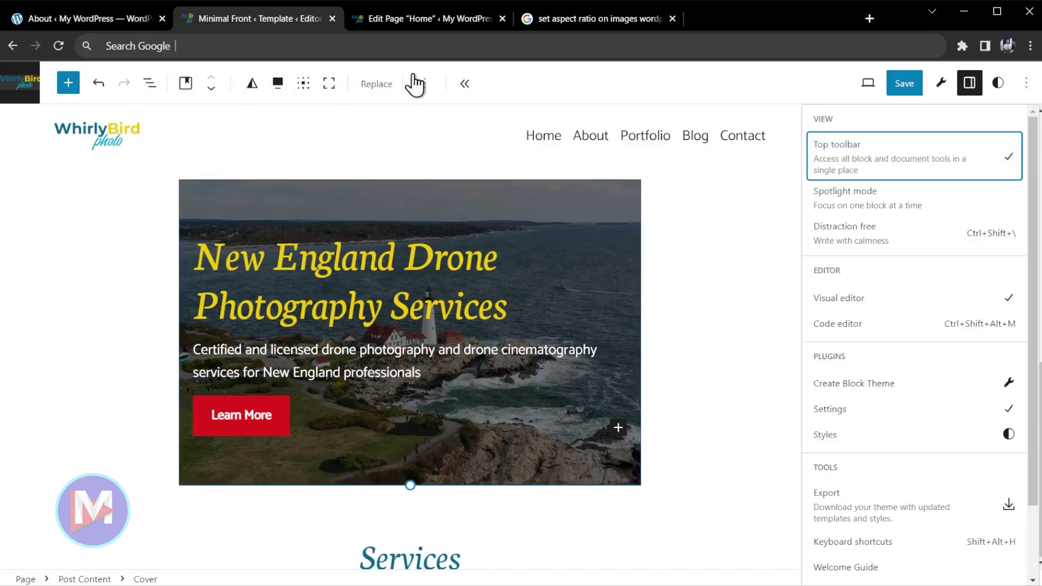
- Switch to the WordPress 6.2.2 site's Home page editor and turn on the Top toolbar option there
{"action": "left_click", "coordinate": [429, 24]}
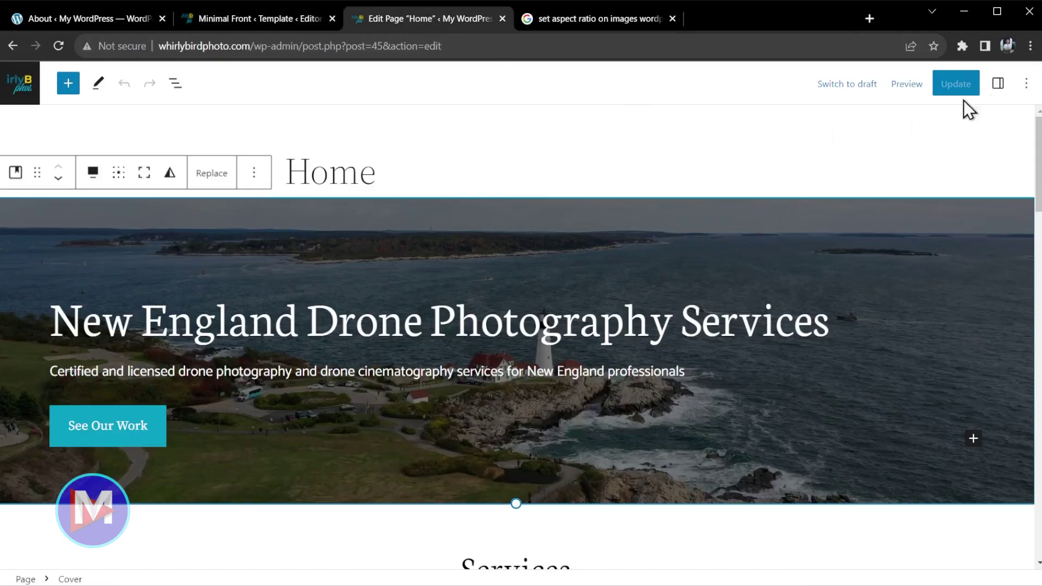
{"action": "left_click", "coordinate": [1029, 87]}
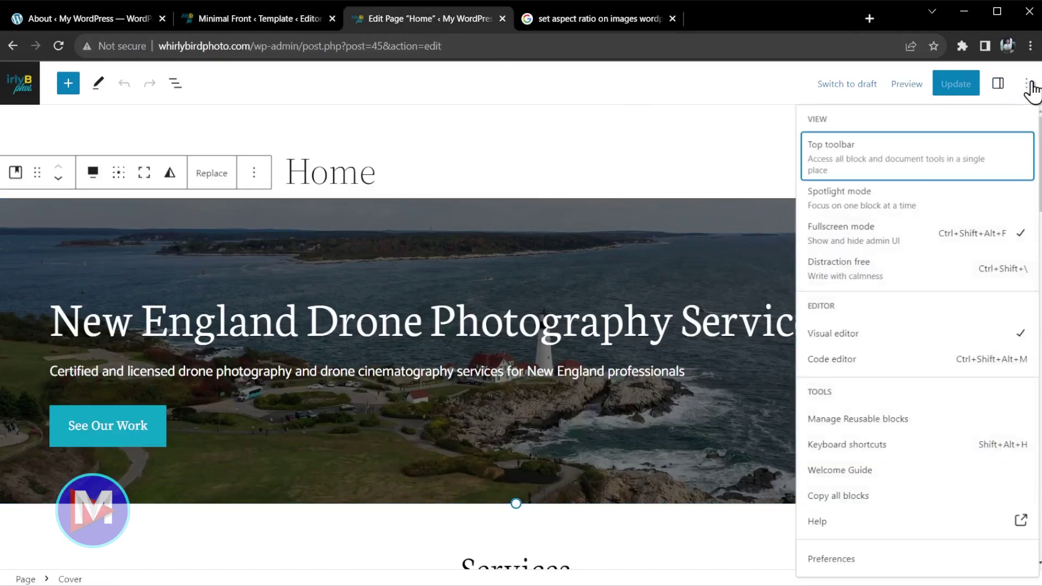
{"action": "left_click", "coordinate": [877, 172]}
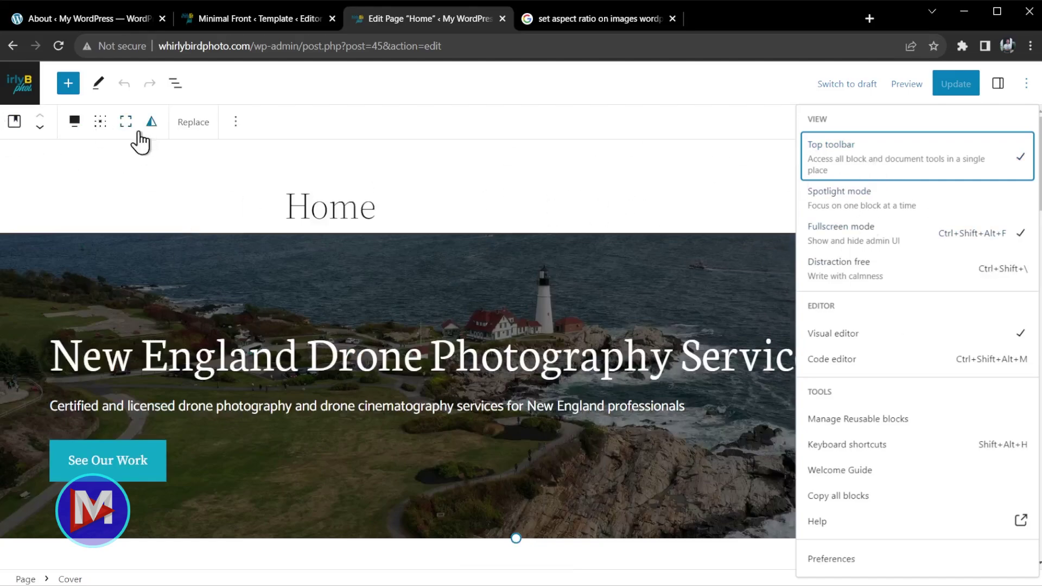
{"action": "key", "text": "Escape"}
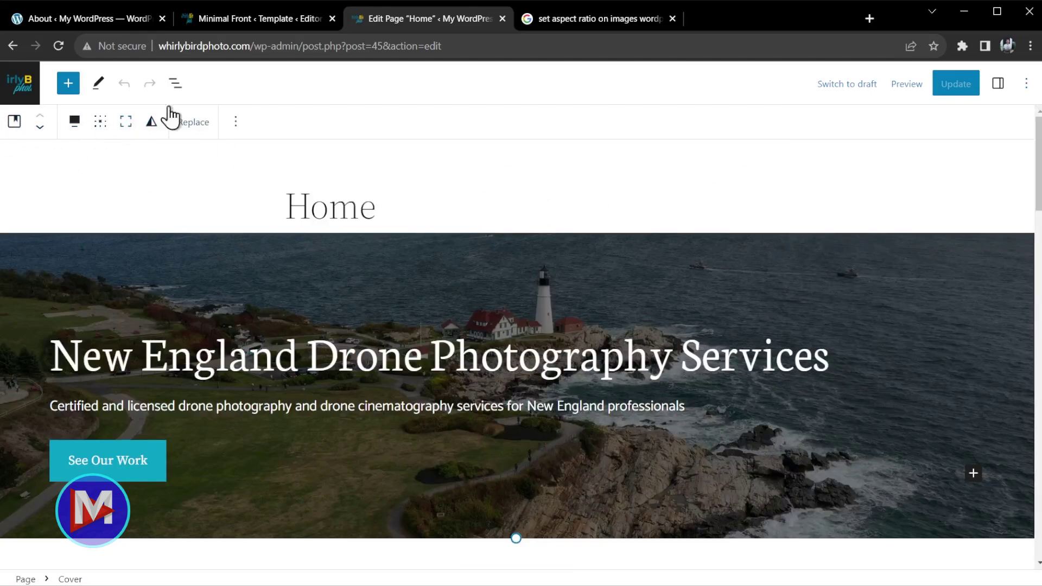
- Return to the WordPress 6.3 site's editor and leave the Home page's editing view for its details
{"action": "left_click", "coordinate": [251, 19]}
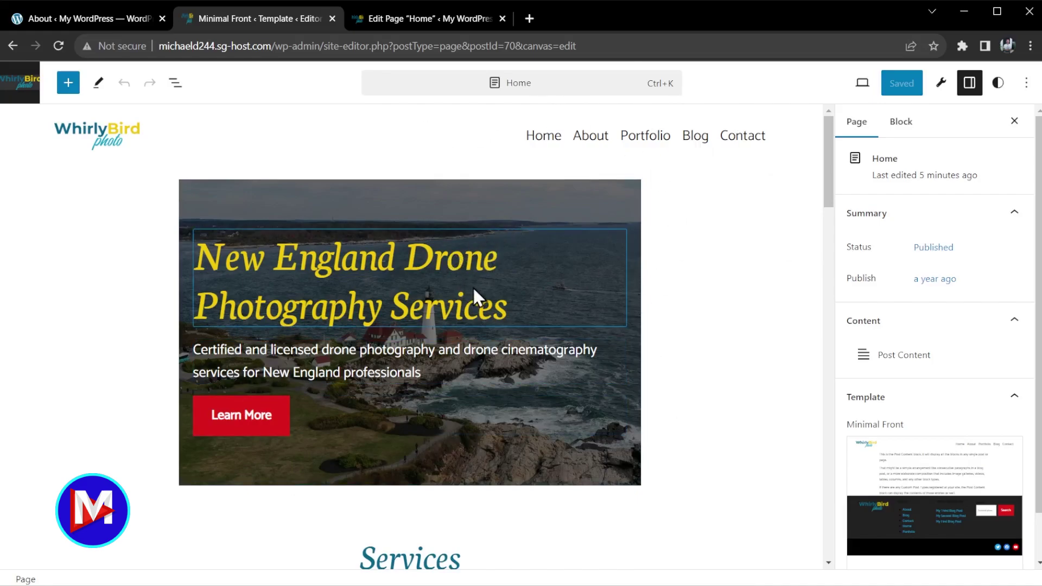
{"action": "left_click", "coordinate": [22, 95]}
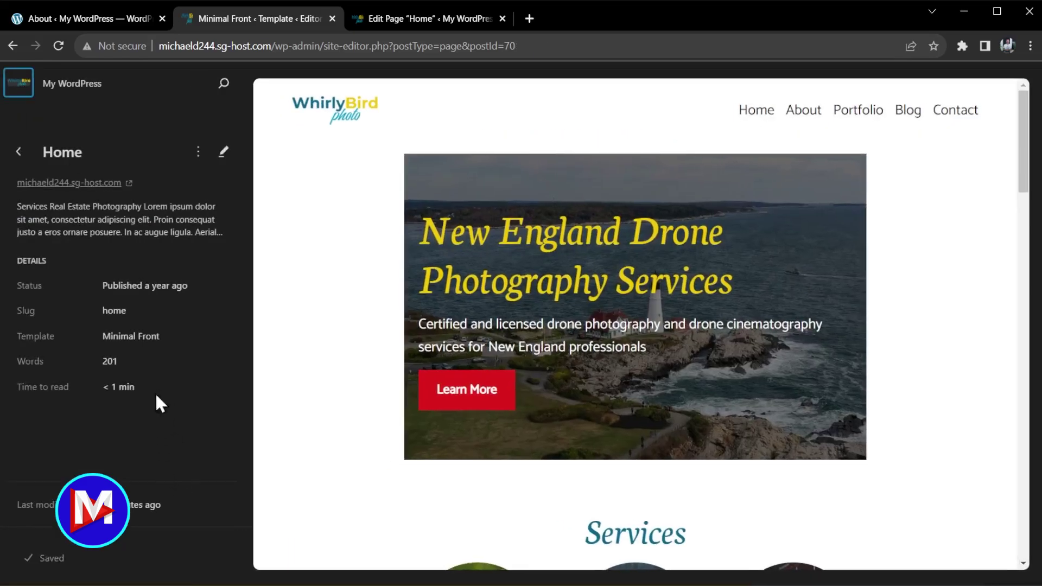
- Go back from the Home page's details to the Design overview and look through the site's list of templates
{"action": "left_click", "coordinate": [18, 153]}
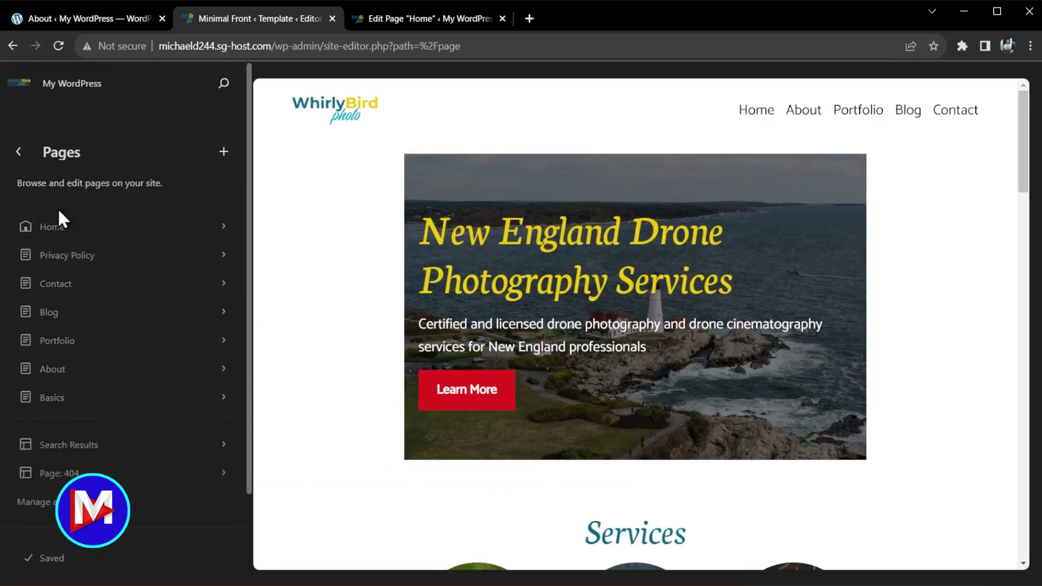
{"action": "left_click", "coordinate": [18, 152]}
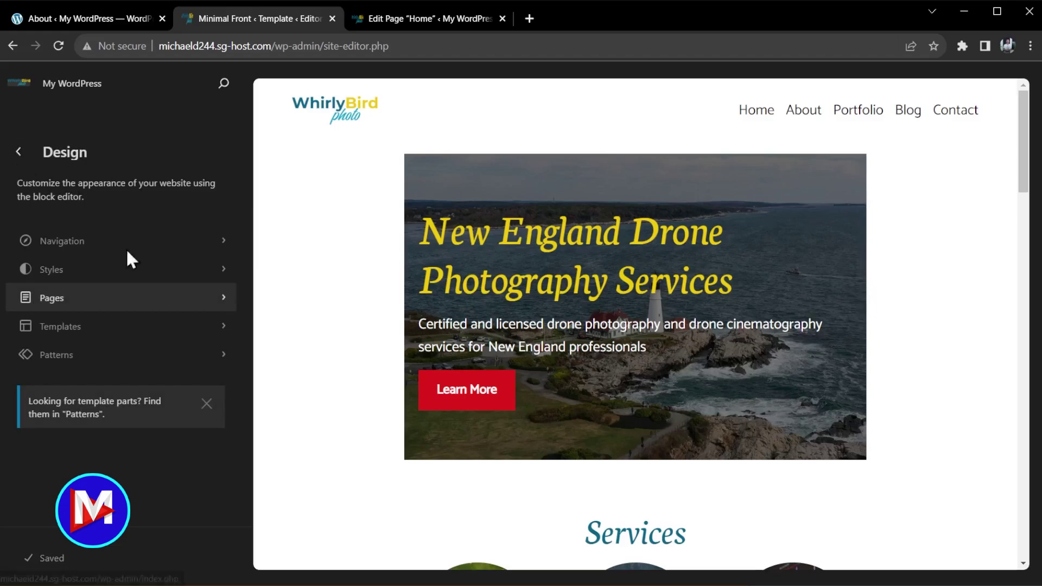
{"action": "left_click", "coordinate": [135, 334]}
{"action": "scroll", "coordinate": [145, 271], "scroll_direction": "down", "scroll_amount": 3}
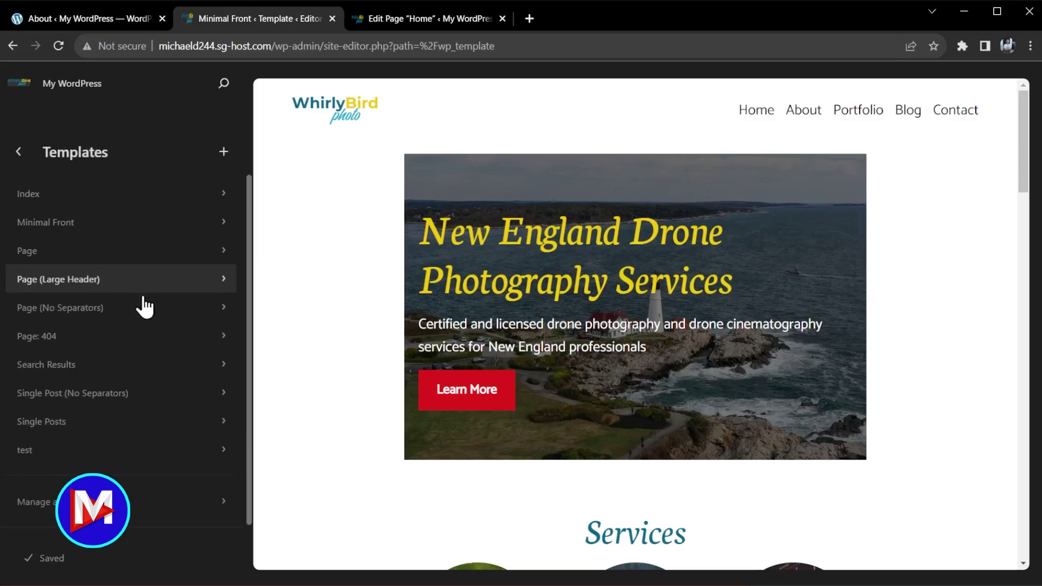
{"action": "scroll", "coordinate": [175, 401], "scroll_direction": "up", "scroll_amount": 3}
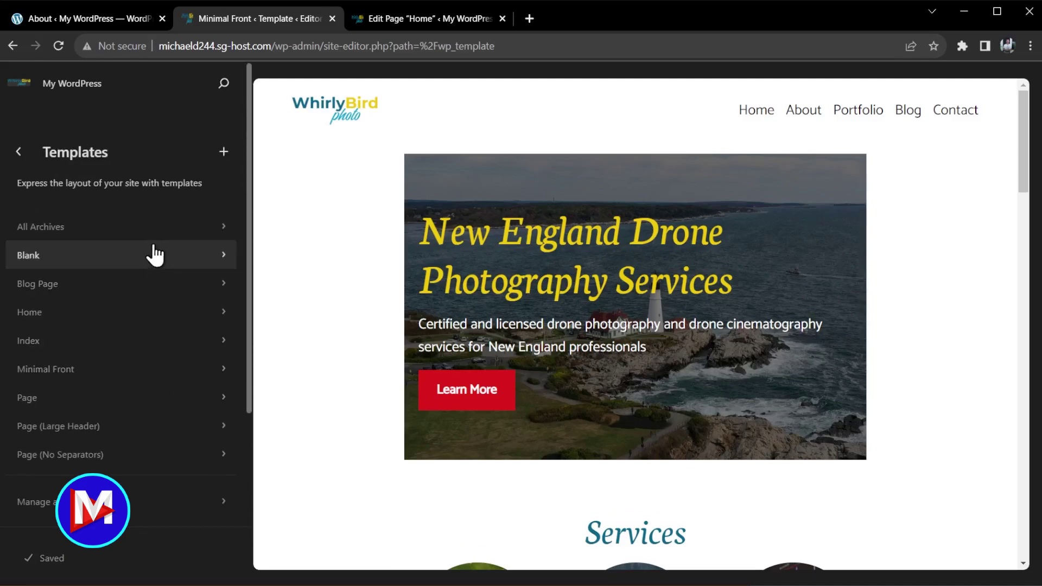
{"action": "left_click", "coordinate": [18, 153]}
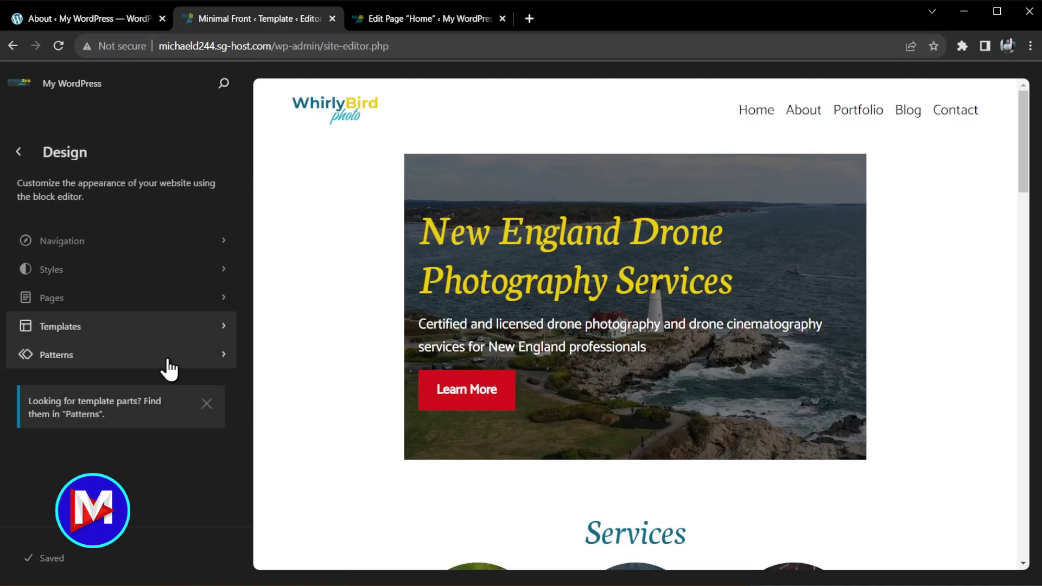
- Browse the site's own patterns and the Featured pattern category, and view the options for creating a template part or pattern
{"action": "left_click", "coordinate": [140, 356]}
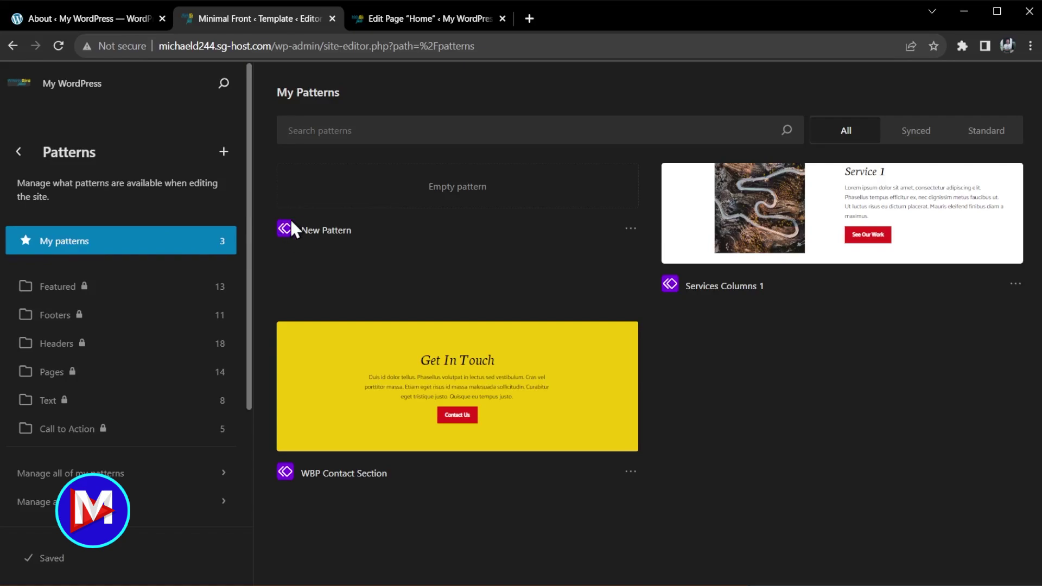
{"action": "left_click", "coordinate": [131, 293]}
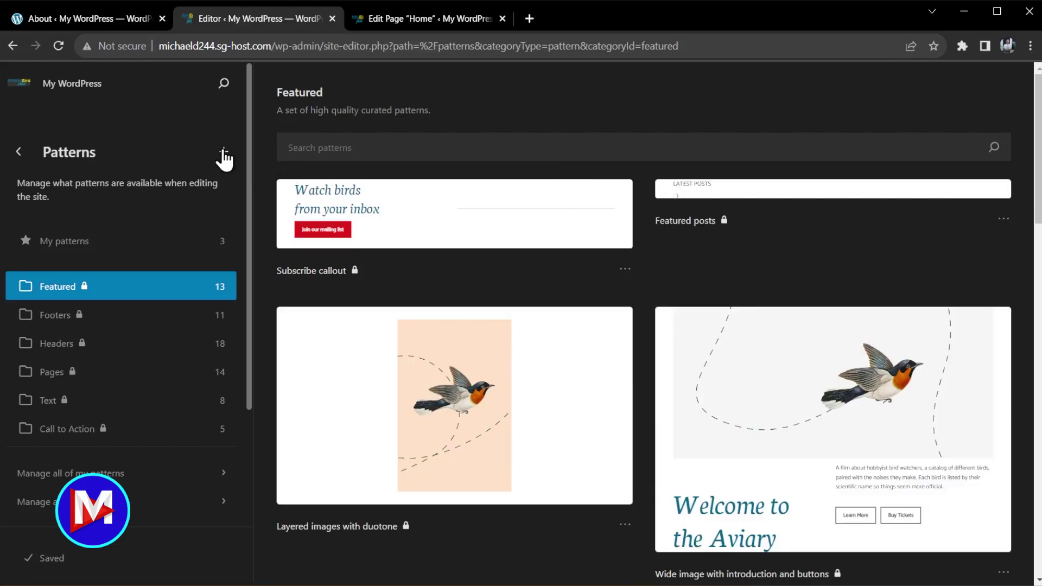
{"action": "left_click", "coordinate": [223, 152]}
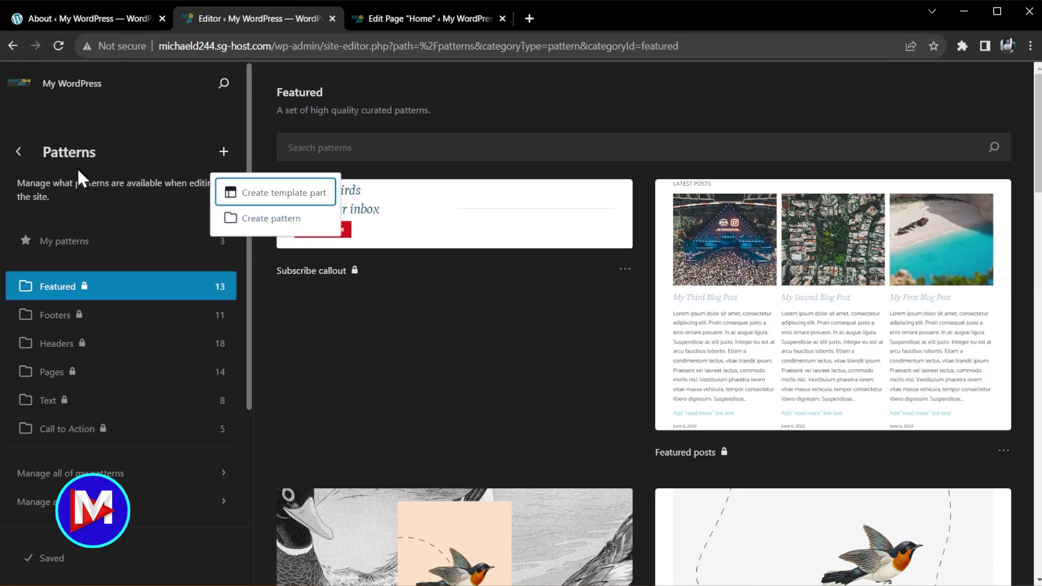
{"action": "left_click", "coordinate": [21, 154]}
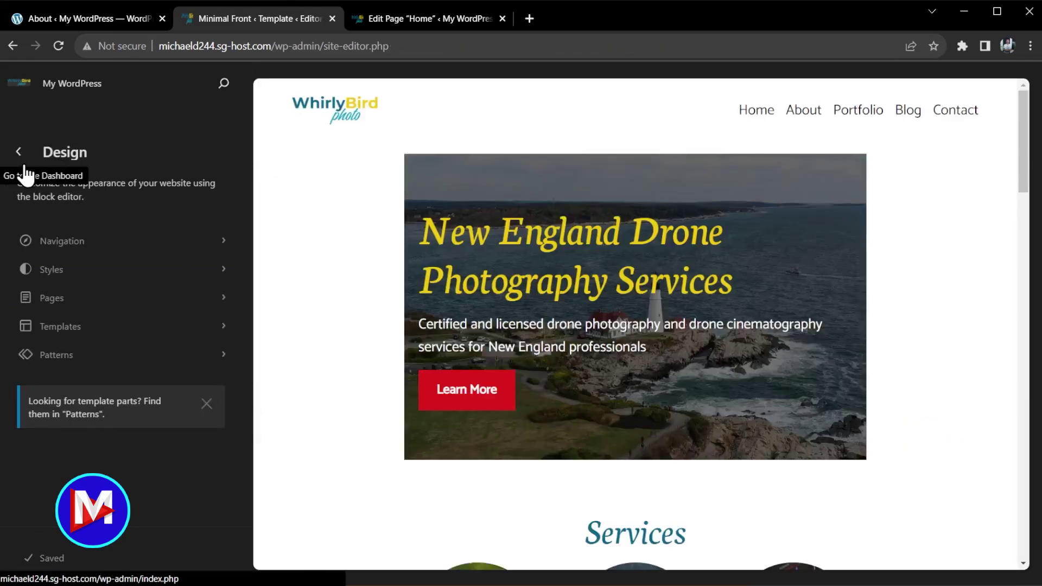
- Leave the Site Editor for the dashboard and open the Basics draft page for editing from the page list
{"action": "left_click", "coordinate": [24, 91]}
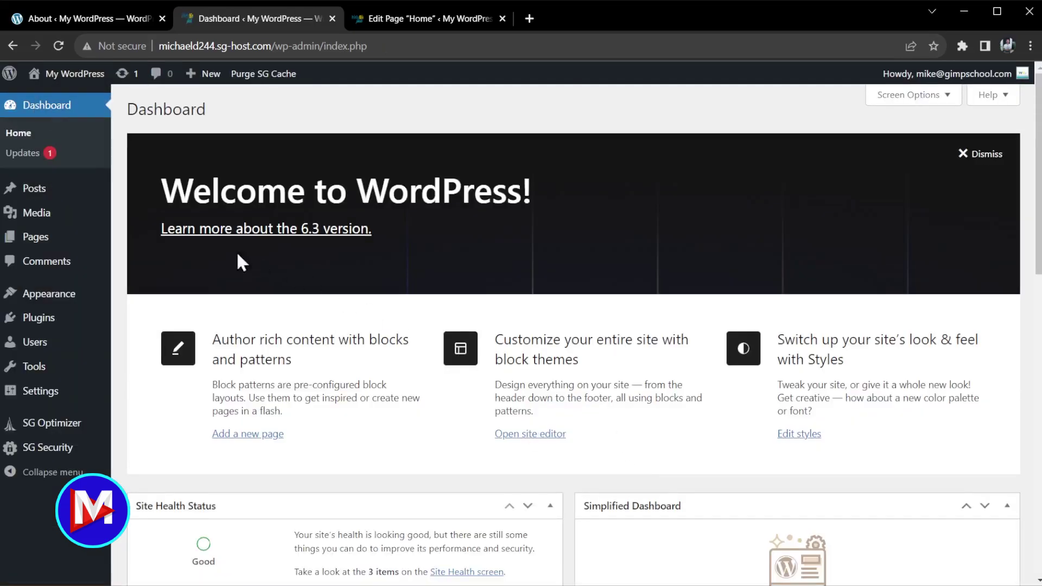
{"action": "left_click", "coordinate": [54, 242]}
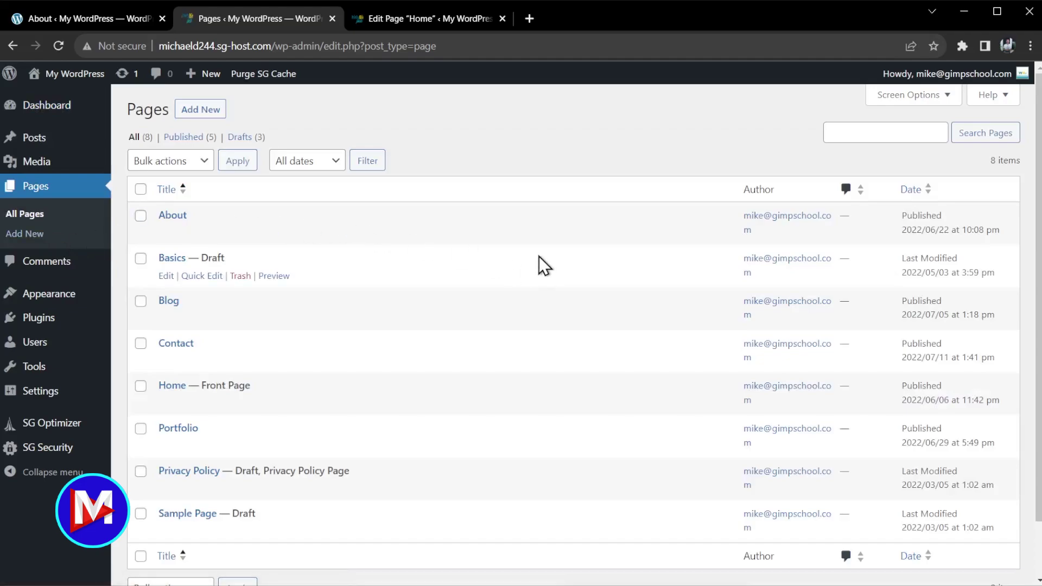
{"action": "left_click", "coordinate": [166, 276]}
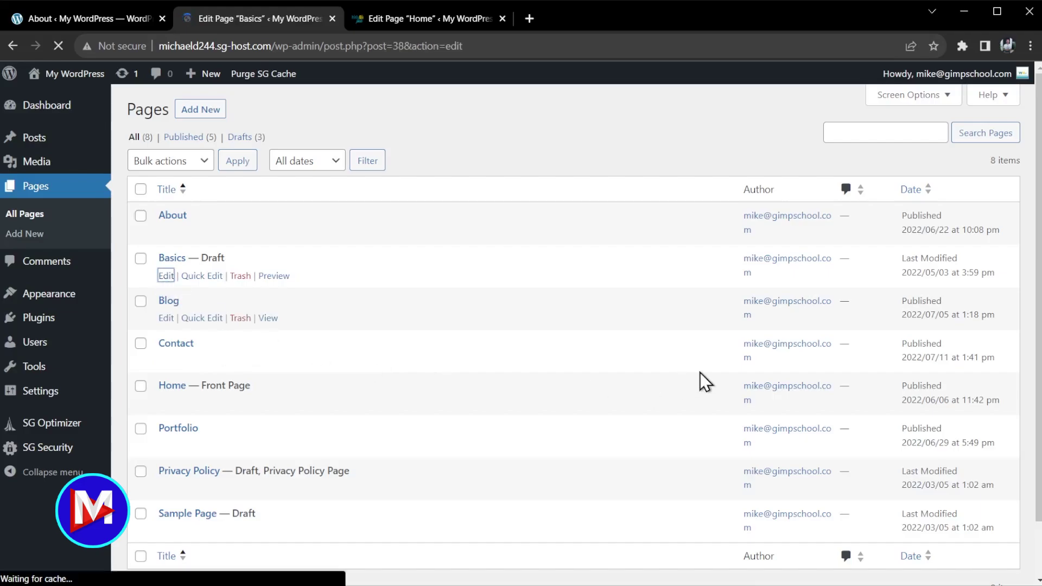
{"action": "scroll", "coordinate": [579, 369], "scroll_direction": "down", "scroll_amount": 5}
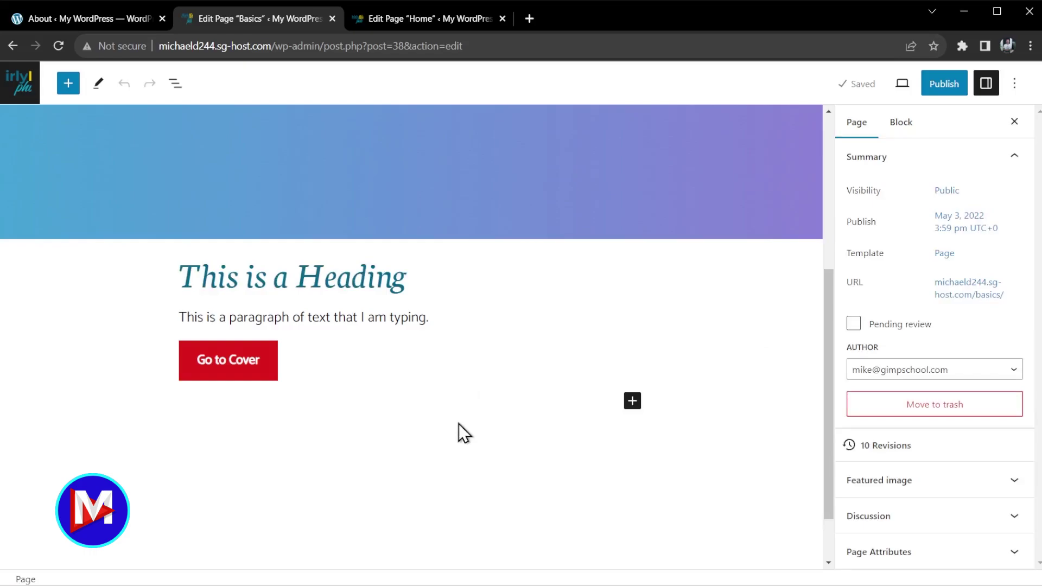
- Add a footnote to the paragraph under the heading with the text "This is from the Washington Post"
{"action": "left_click", "coordinate": [402, 320]}
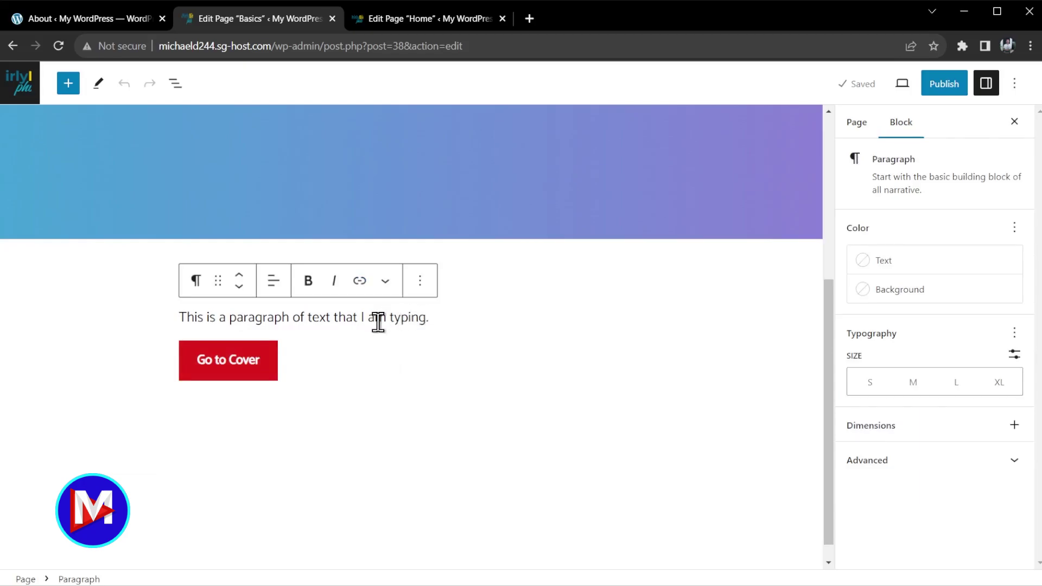
{"action": "left_click_drag", "start_coordinate": [432, 318], "coordinate": [178, 320]}
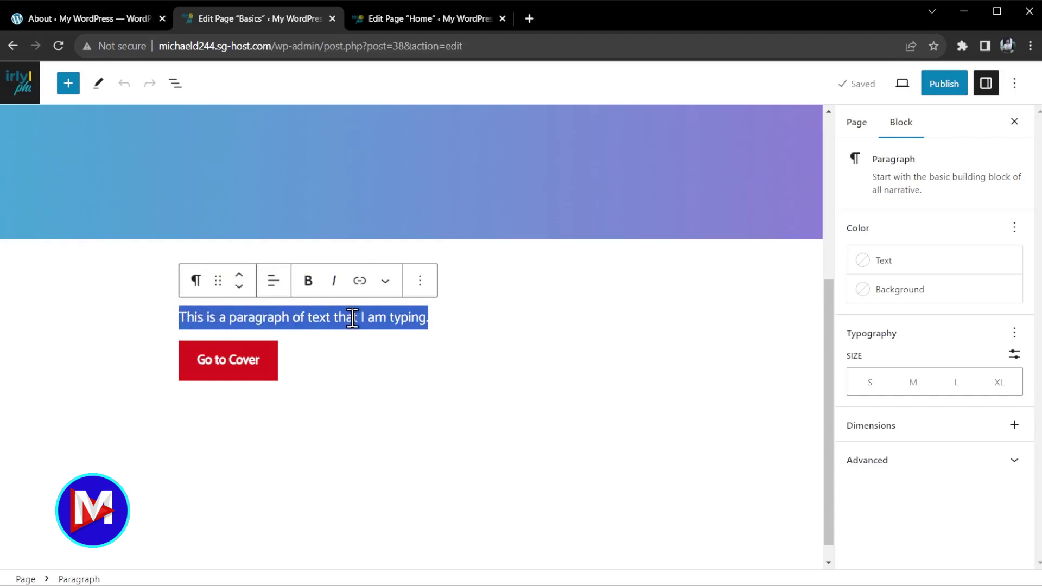
{"action": "left_click", "coordinate": [389, 285]}
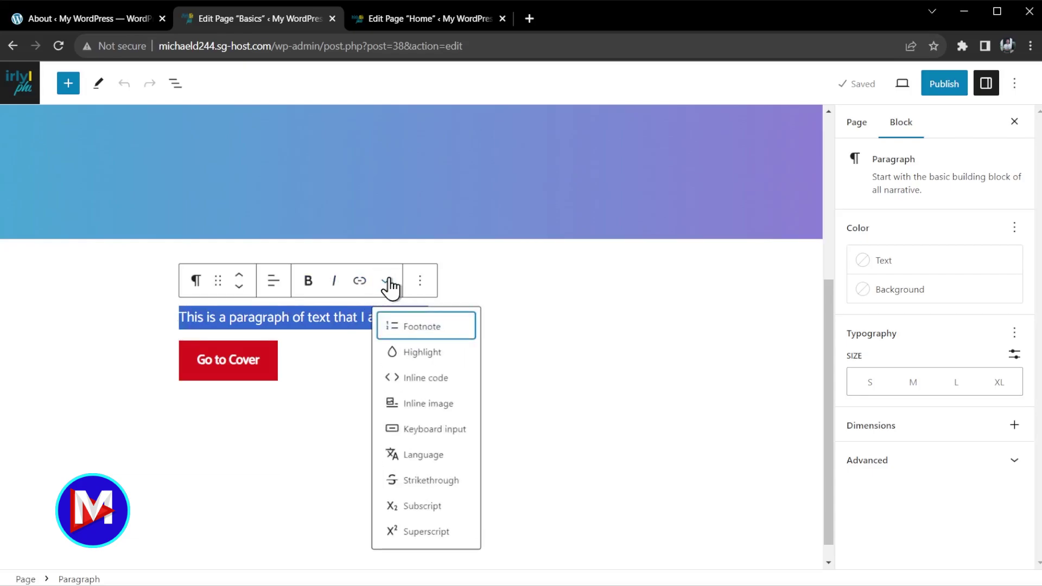
{"action": "left_click", "coordinate": [418, 341]}
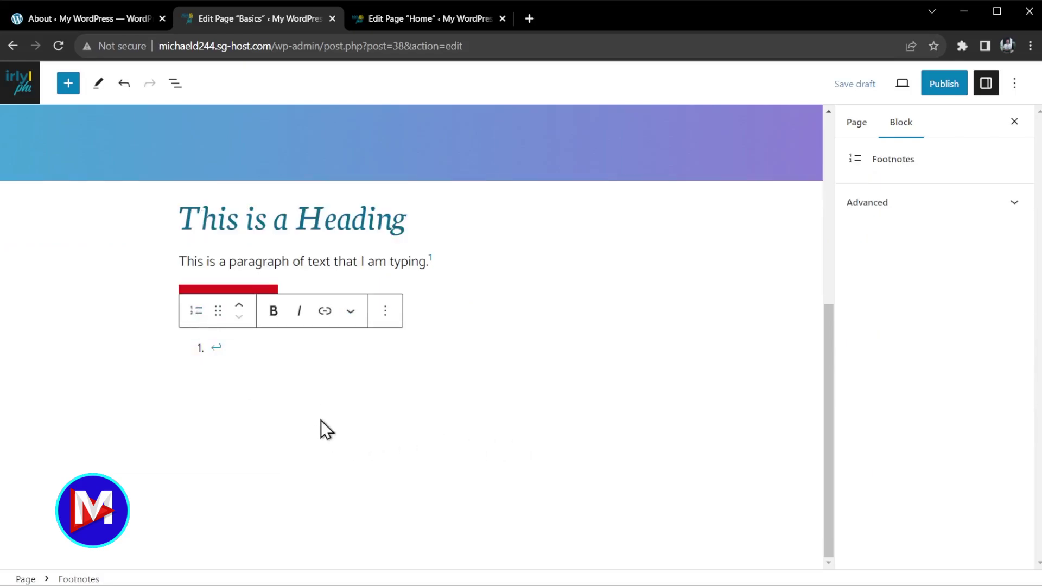
{"action": "type", "text": "This is from the Washington Post"}
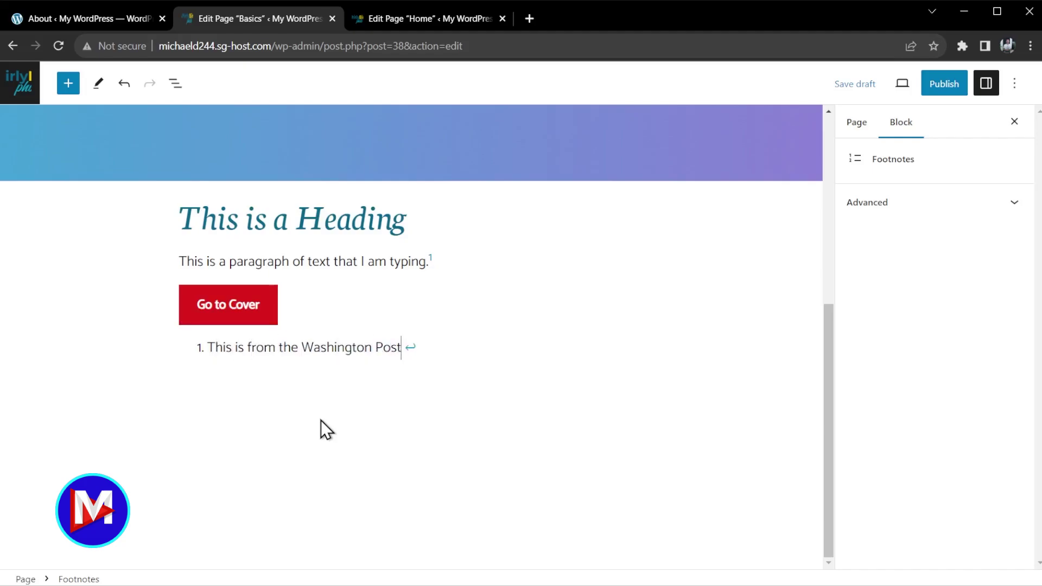
- Add the sentence "This is a fact." after the first footnote marker in the paragraph
{"action": "left_click", "coordinate": [441, 260]}
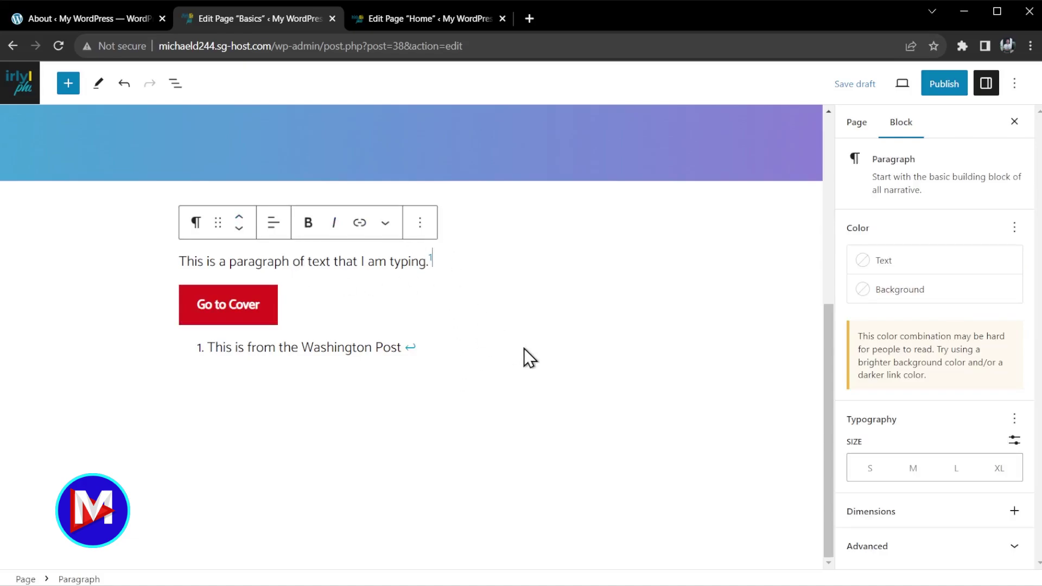
{"action": "type", "text": "This is"}
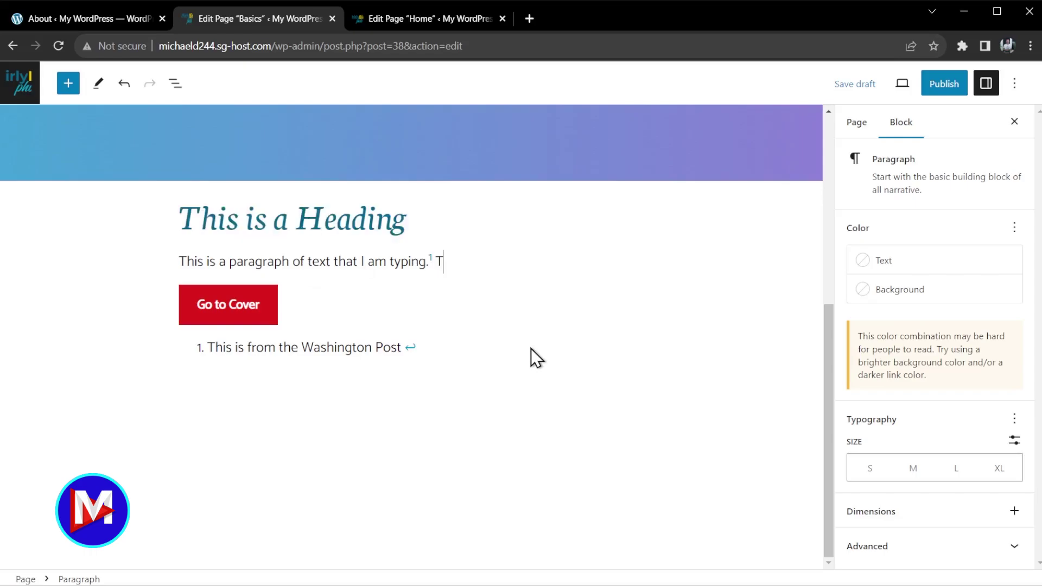
{"action": "type", "text": " a fact."}
- Add a footnote to the sentence "This is a fact." with the text "NYTimes.com"
{"action": "left_click_drag", "start_coordinate": [512, 259], "coordinate": [438, 255]}
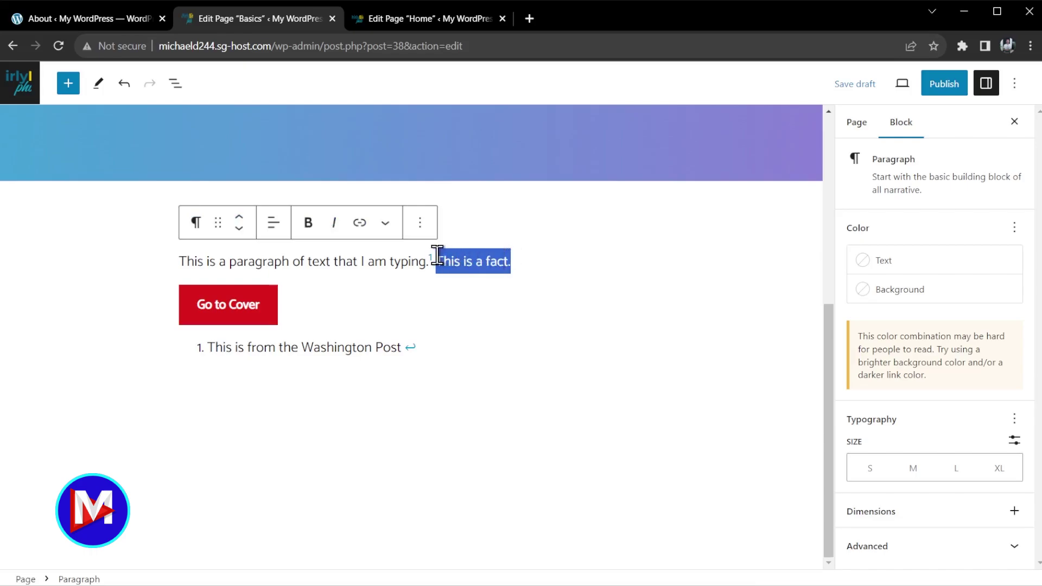
{"action": "left_click", "coordinate": [385, 225]}
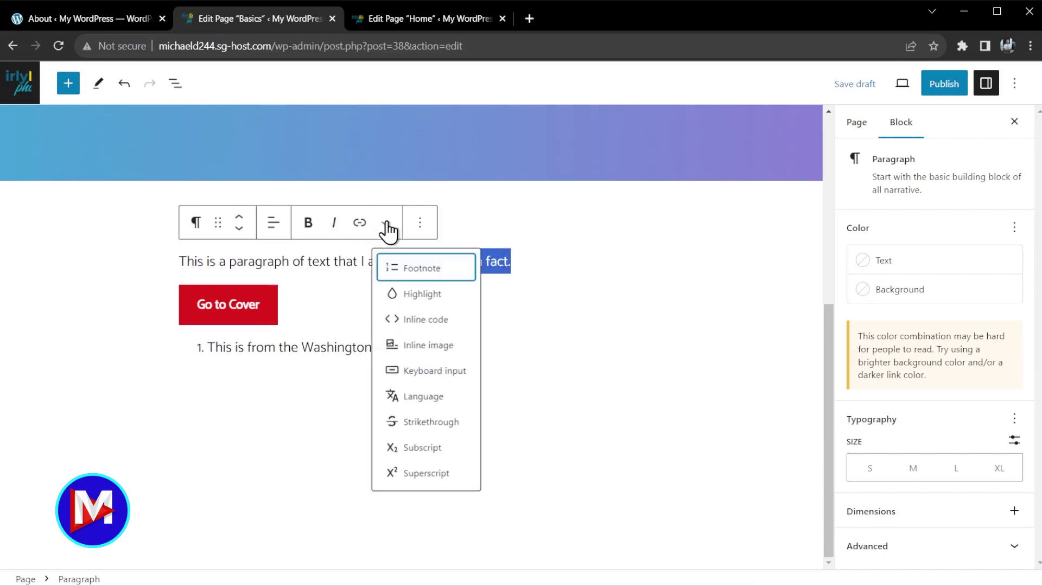
{"action": "left_click", "coordinate": [428, 271]}
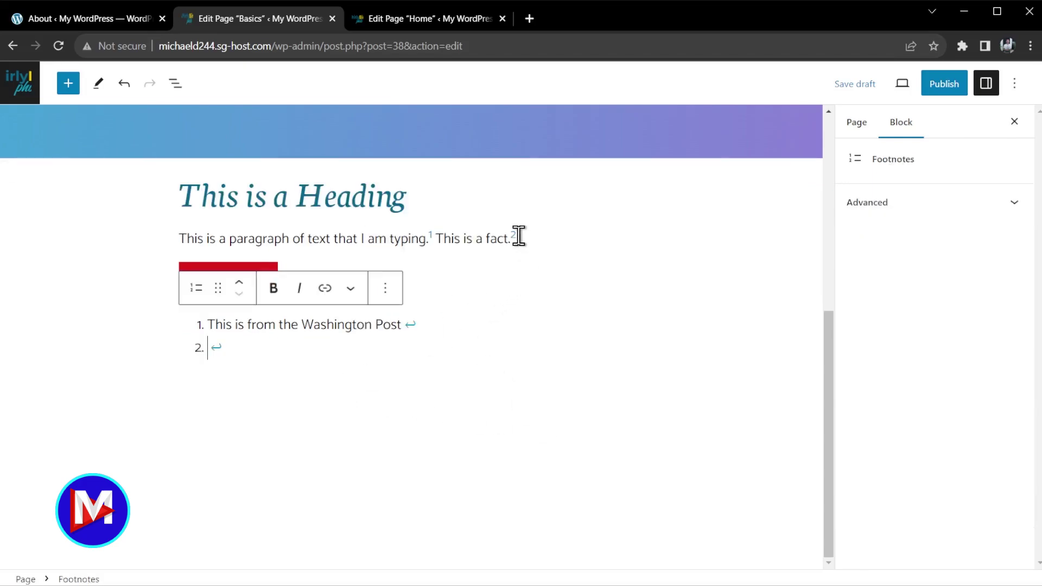
{"action": "type", "text": "N"}
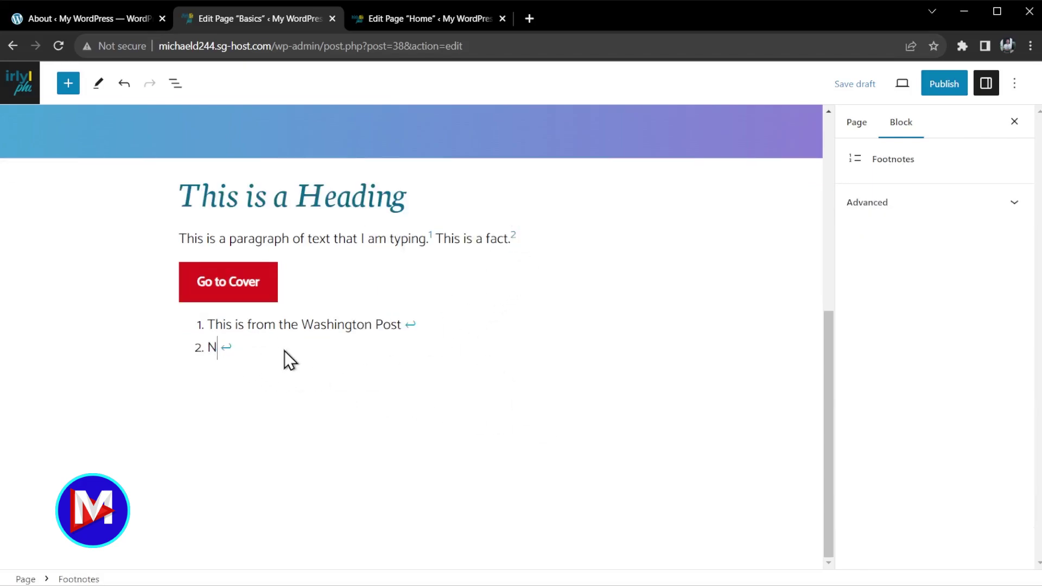
{"action": "type", "text": "YTimes.com"}
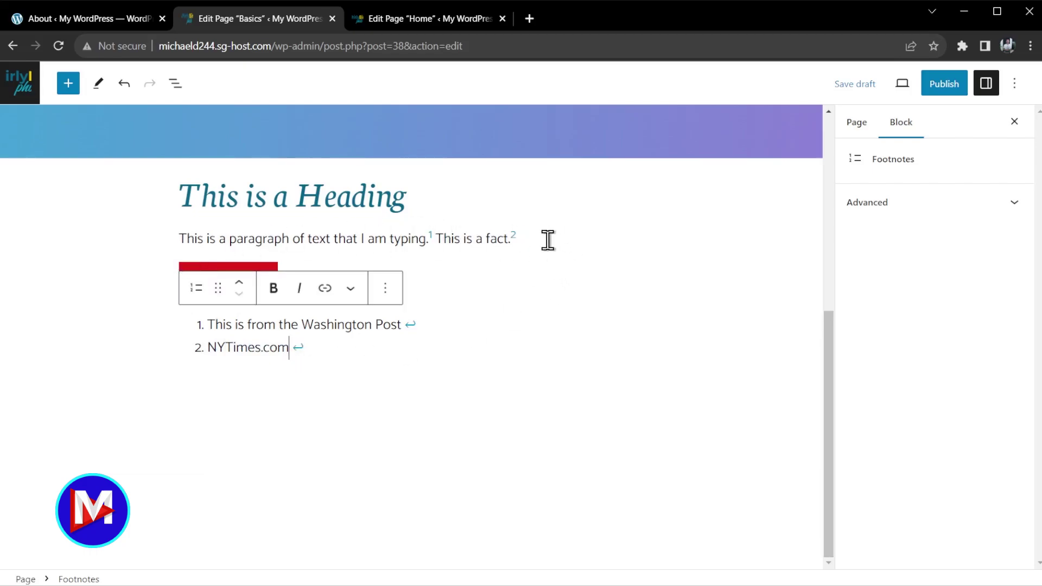
- Move the Footnotes block up above the paragraph and back down below the Go to Cover button
{"action": "left_click", "coordinate": [547, 239]}
{"action": "left_click", "coordinate": [269, 331]}
{"action": "left_click", "coordinate": [239, 283]}
{"action": "left_click", "coordinate": [238, 282]}
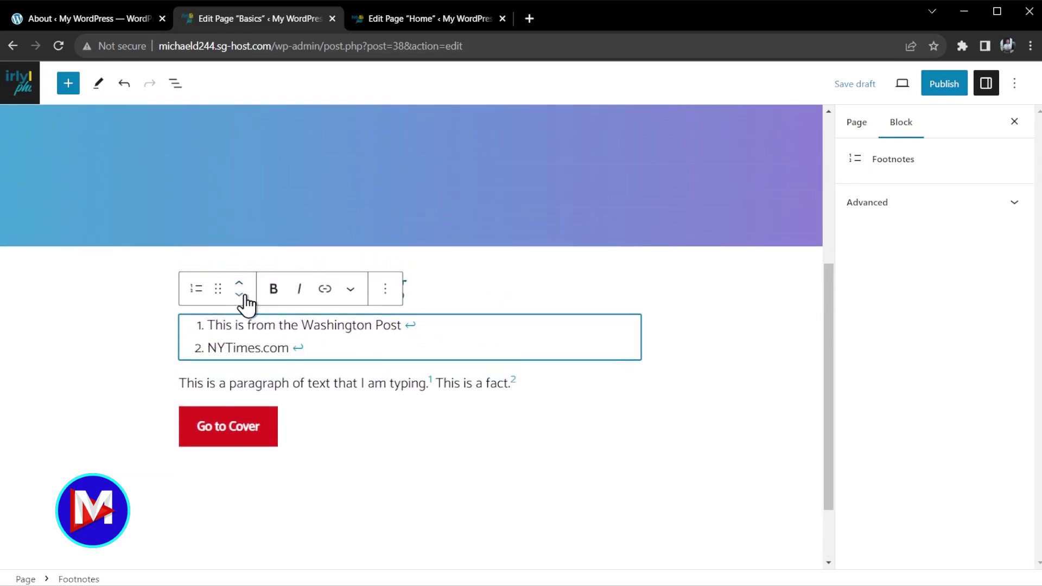
{"action": "left_click", "coordinate": [239, 294]}
{"action": "left_click", "coordinate": [240, 295]}
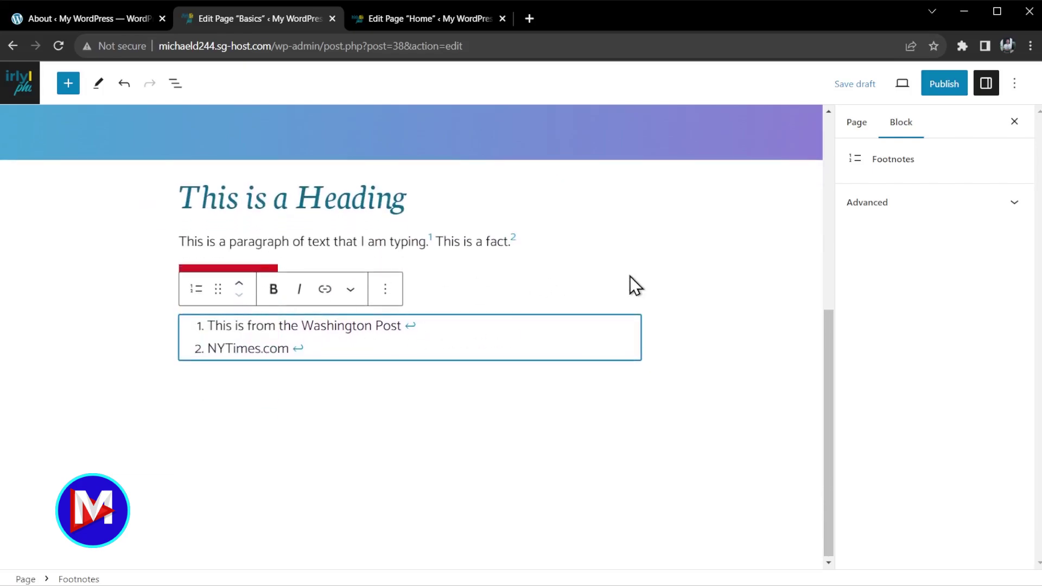
{"action": "key", "text": "Up"}
- Delete the Footnotes block from the Basics page and deselect all blocks
{"action": "left_click", "coordinate": [374, 326]}
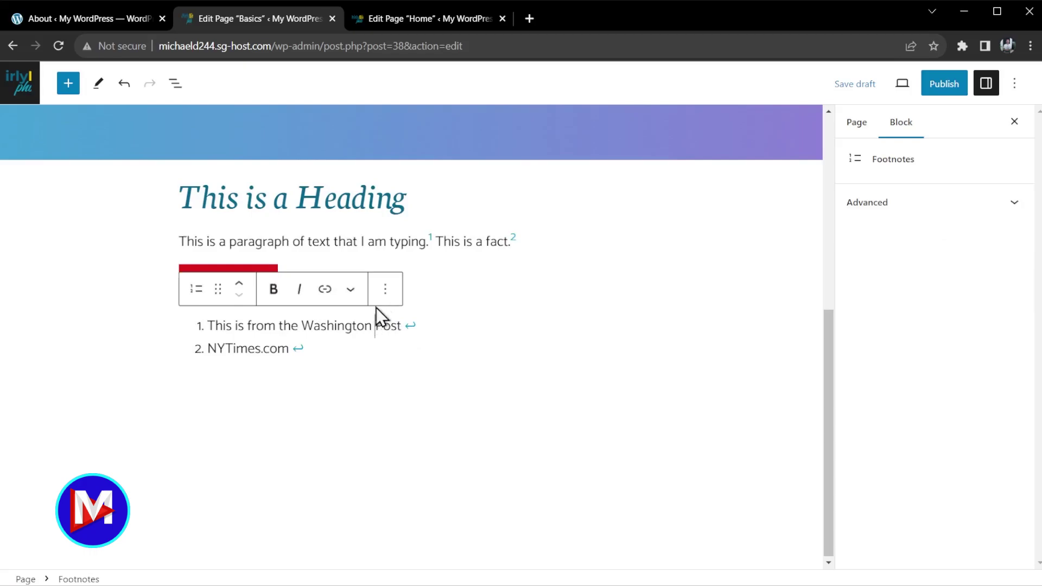
{"action": "left_click", "coordinate": [386, 296]}
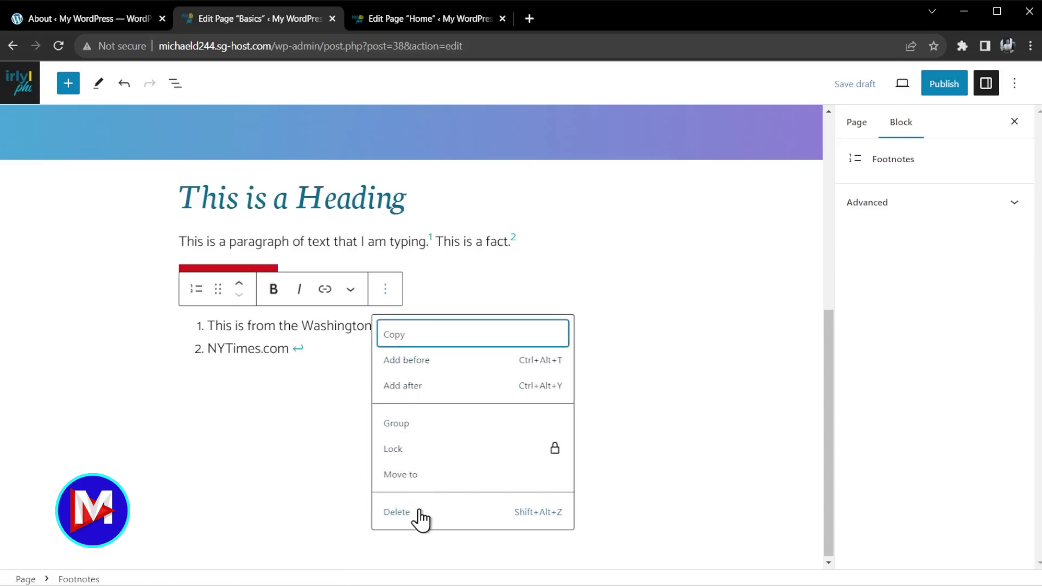
{"action": "left_click", "coordinate": [397, 512]}
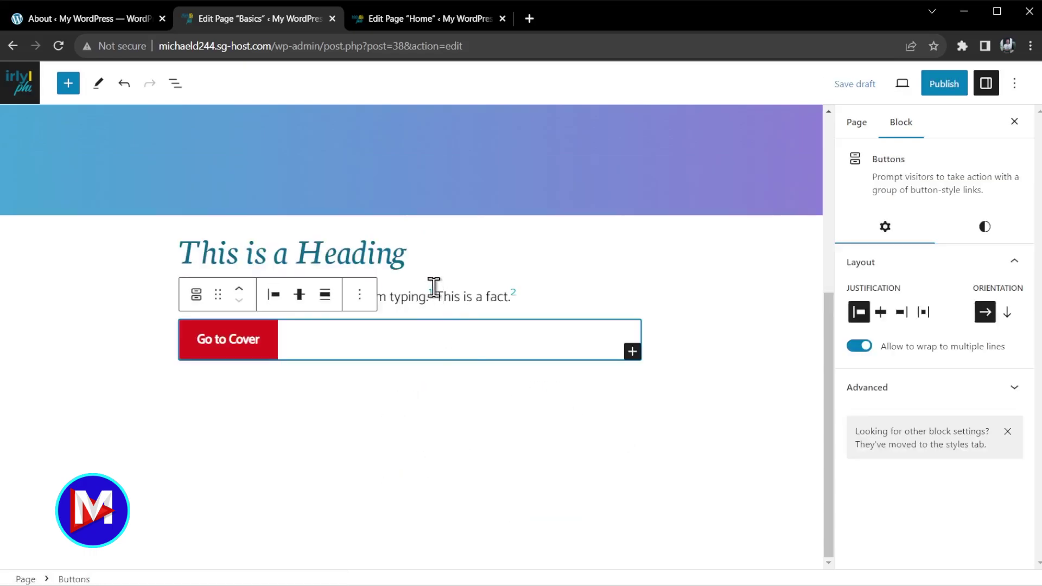
{"action": "left_click", "coordinate": [578, 512]}
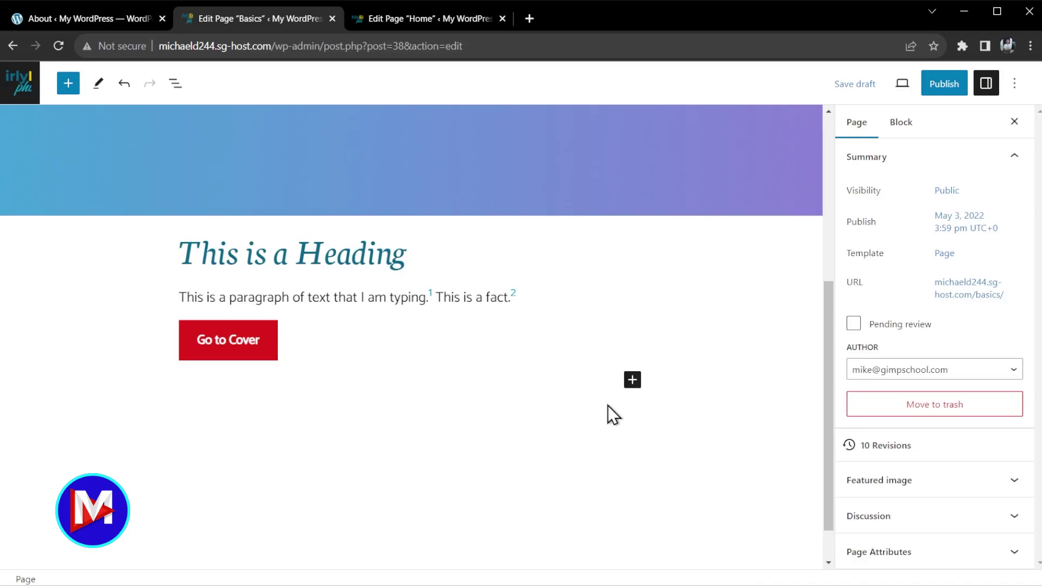
- Add a Details block below the Go to Cover button with the summary "When was the revolutionary war?"
{"action": "left_click", "coordinate": [632, 381]}
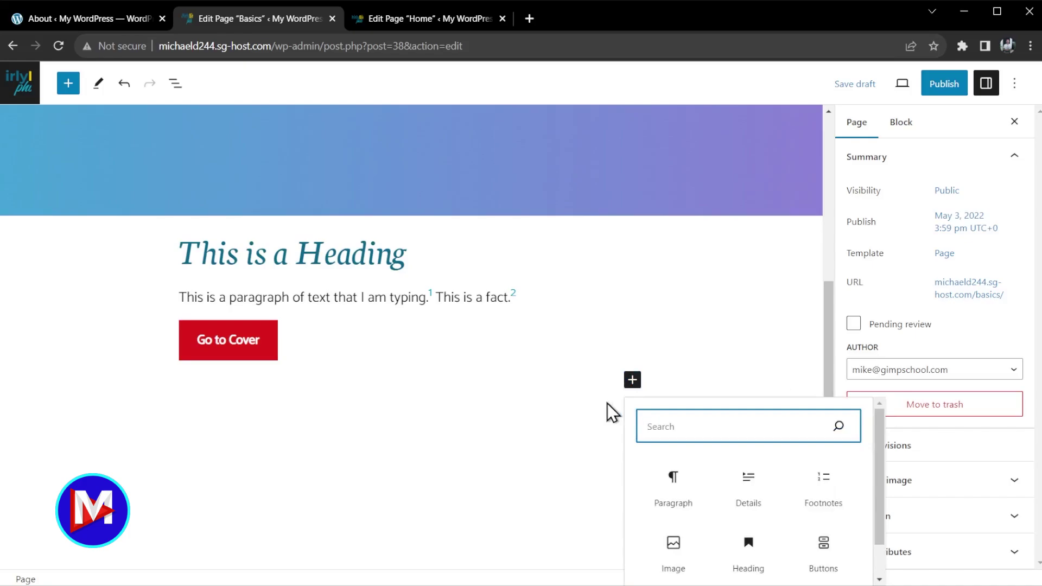
{"action": "type", "text": "details"}
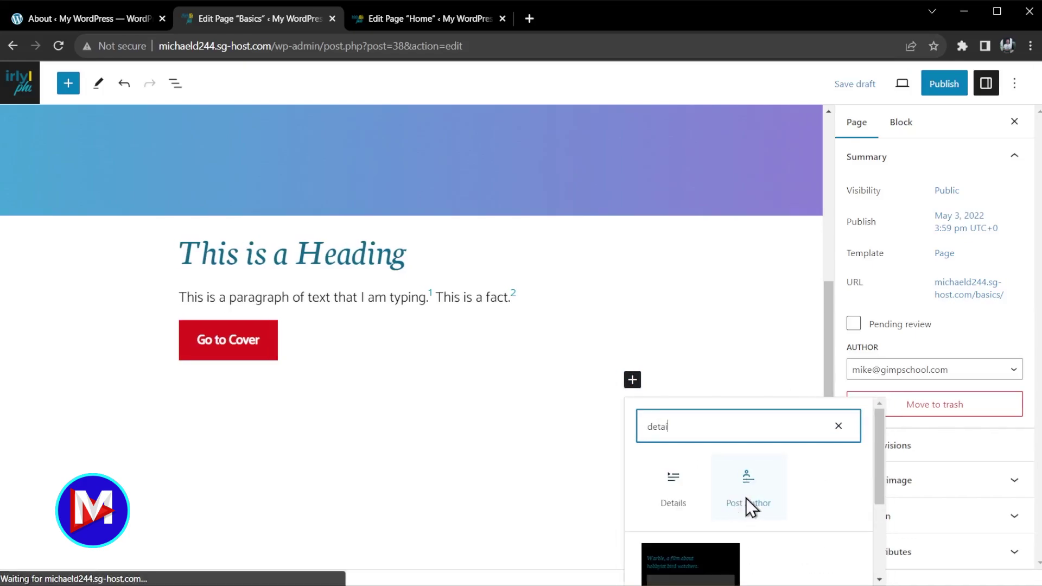
{"action": "left_click", "coordinate": [678, 484]}
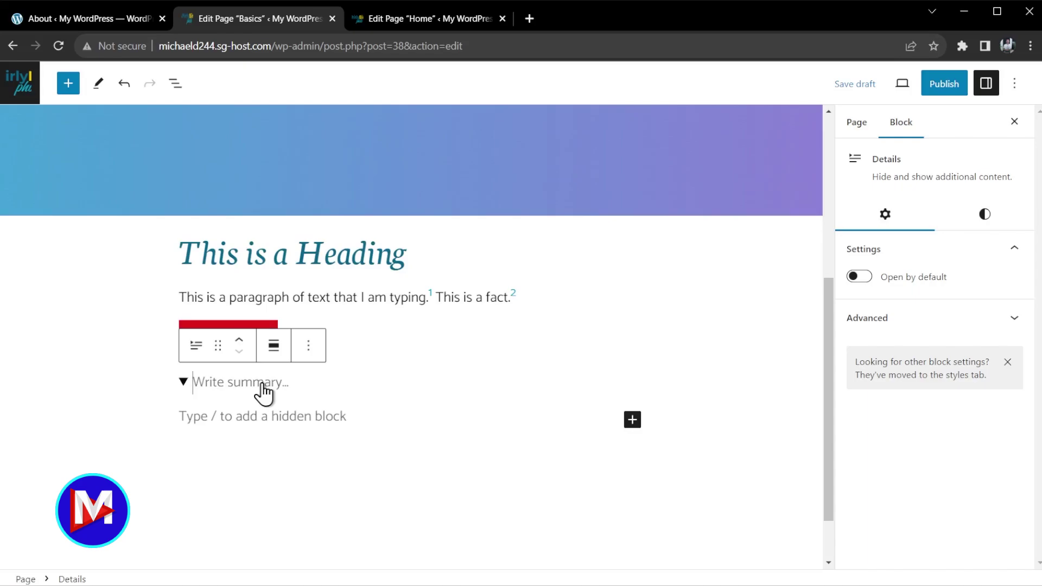
{"action": "type", "text": "Whe"}
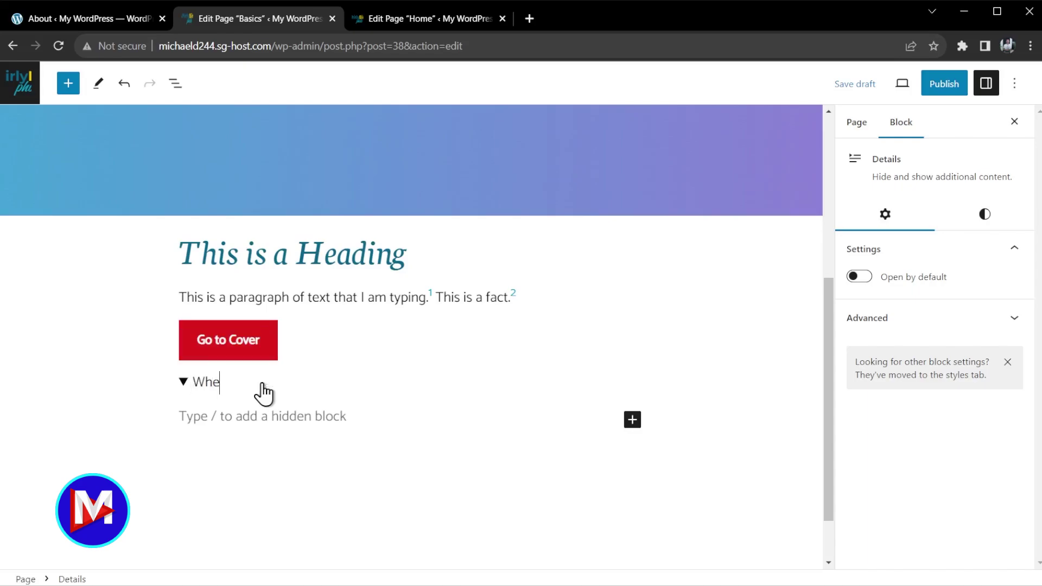
{"action": "type", "text": "n was the revolutionary war?"}
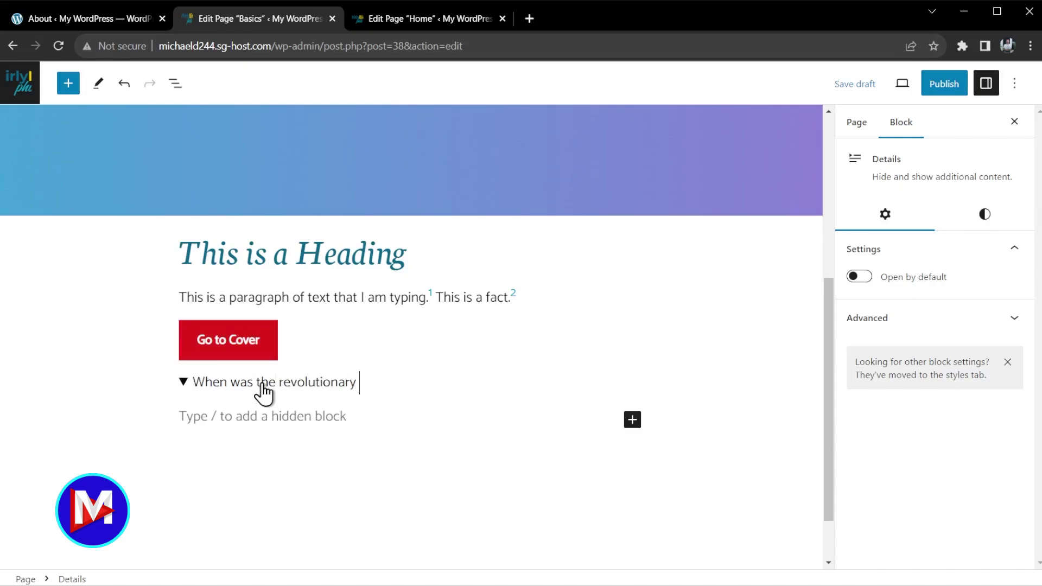
- Write the Details block's hidden paragraph covering the war's 1775 start, the Declaration of 1776, the 1783 conclusion and George Washington's 1789 presidency
{"action": "left_click", "coordinate": [264, 419]}
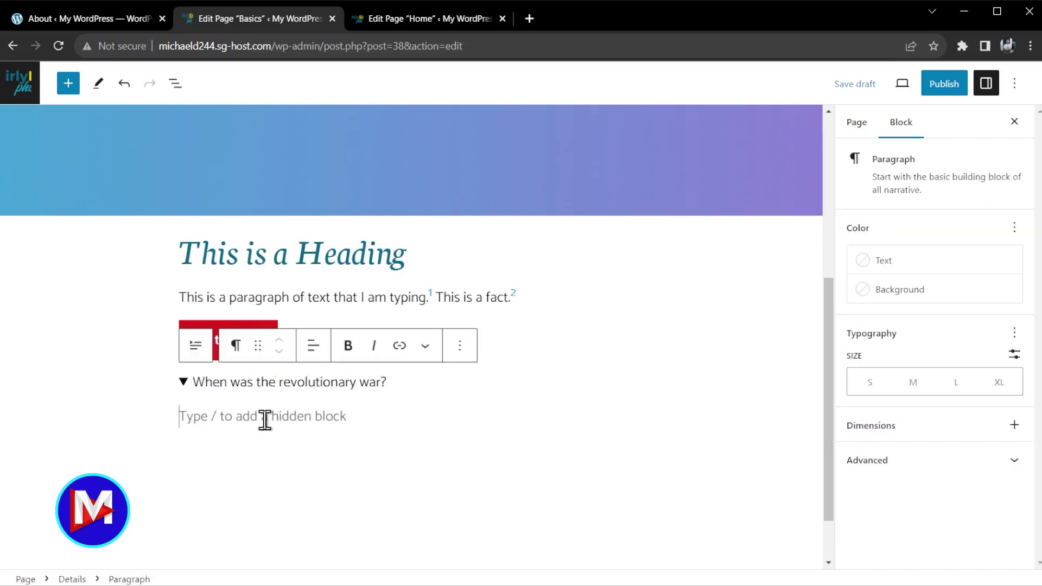
{"action": "type", "text": "The rev"}
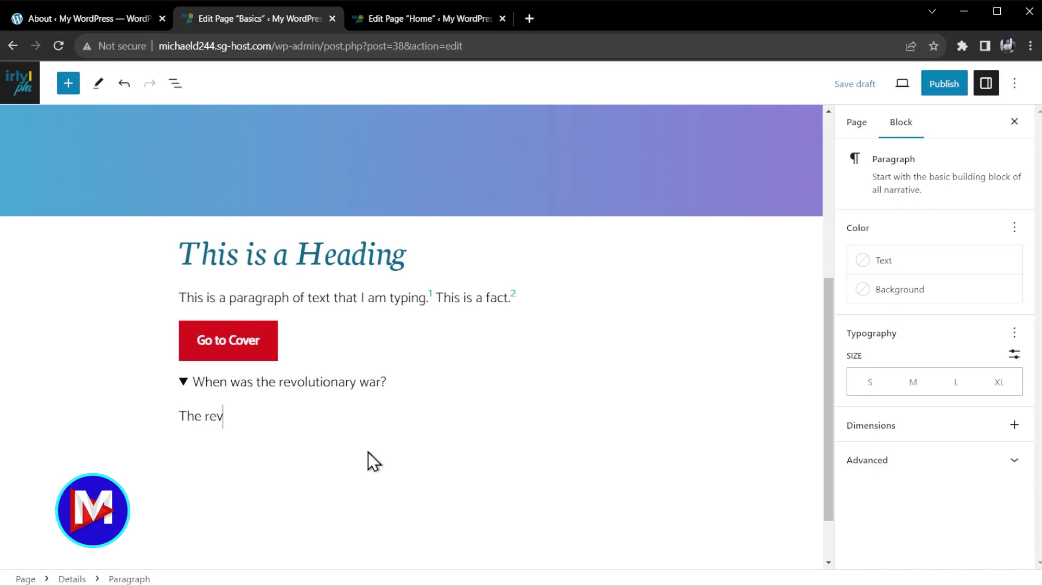
{"action": "type", "text": "olutionary war started in 1775. Things got more serious when the Declaration of 1776 was signed. The war came to a conclusion in 1783, and George Washington became the country's first president in 1789."}
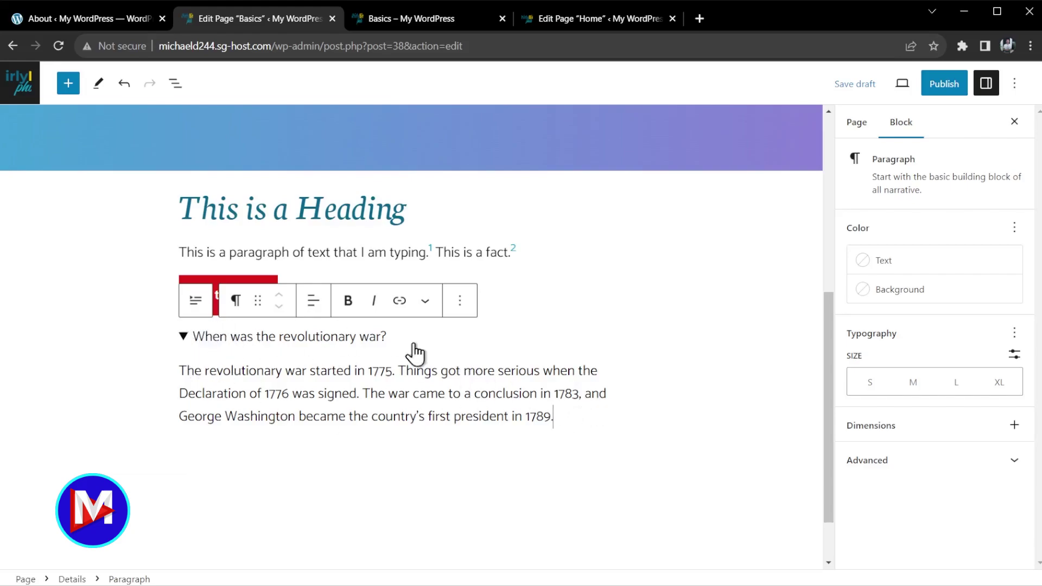
- Preview the Basics page in a new tab, expand the revolutionary war question to check its hidden text, and return to the editor
{"action": "left_click", "coordinate": [904, 85]}
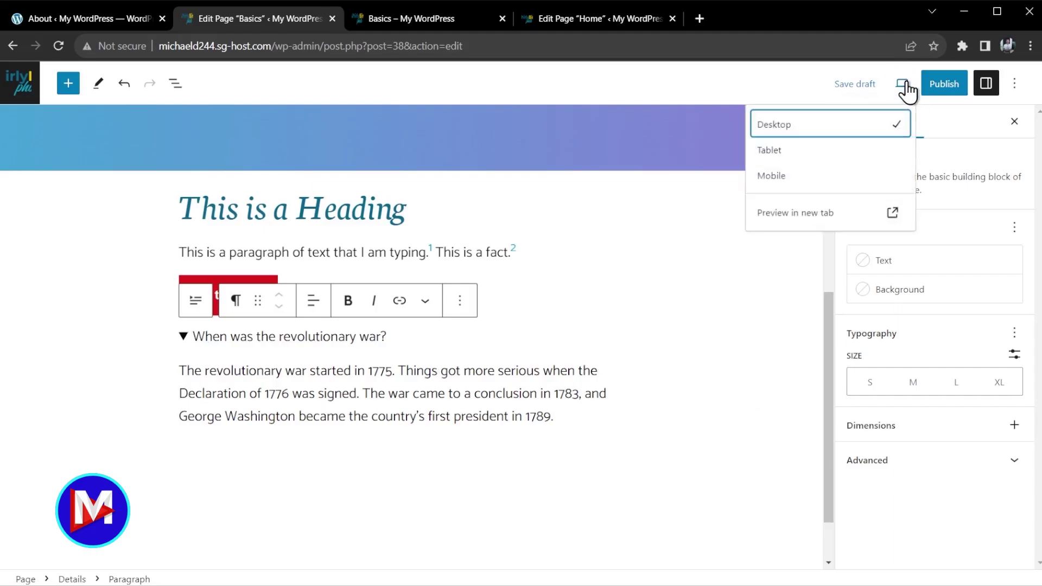
{"action": "left_click", "coordinate": [822, 212]}
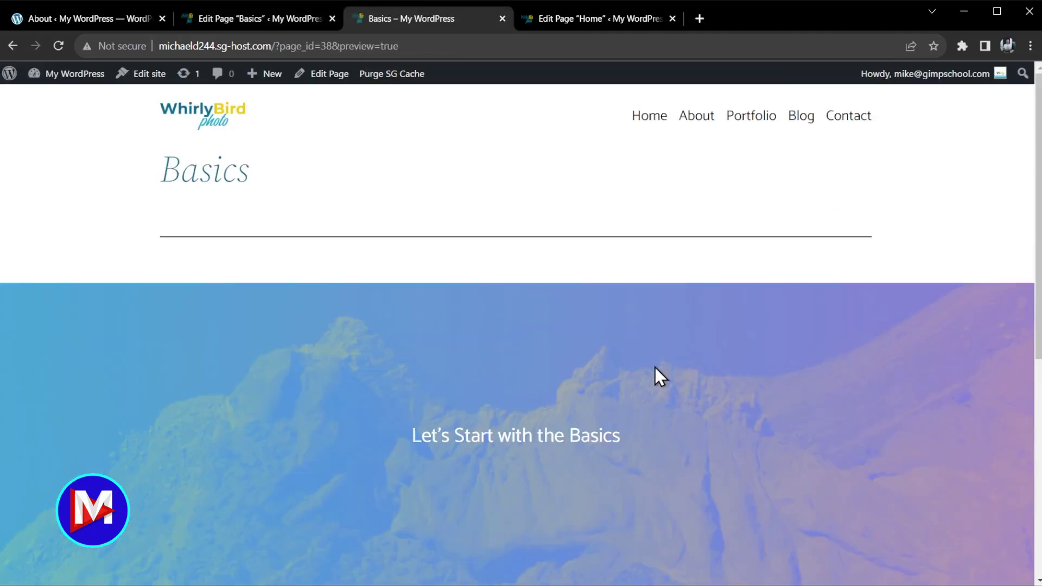
{"action": "scroll", "coordinate": [663, 405], "scroll_direction": "down", "scroll_amount": 6}
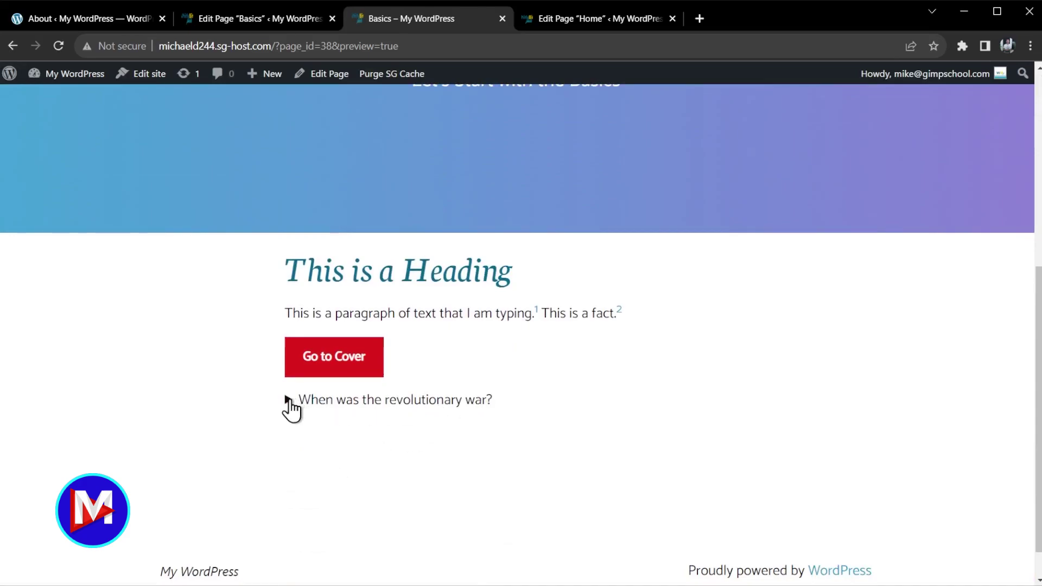
{"action": "left_click", "coordinate": [292, 410]}
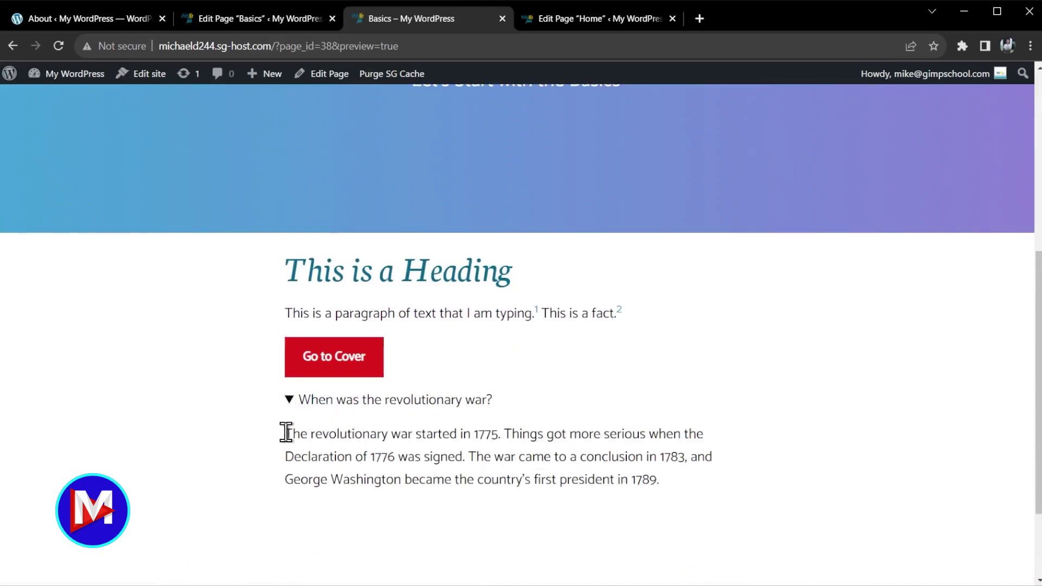
{"action": "left_click_drag", "start_coordinate": [286, 433], "coordinate": [687, 476]}
{"action": "left_click", "coordinate": [829, 476]}
{"action": "scroll", "coordinate": [826, 473], "scroll_direction": "down", "scroll_amount": 2}
{"action": "scroll", "coordinate": [826, 461], "scroll_direction": "up", "scroll_amount": 1}
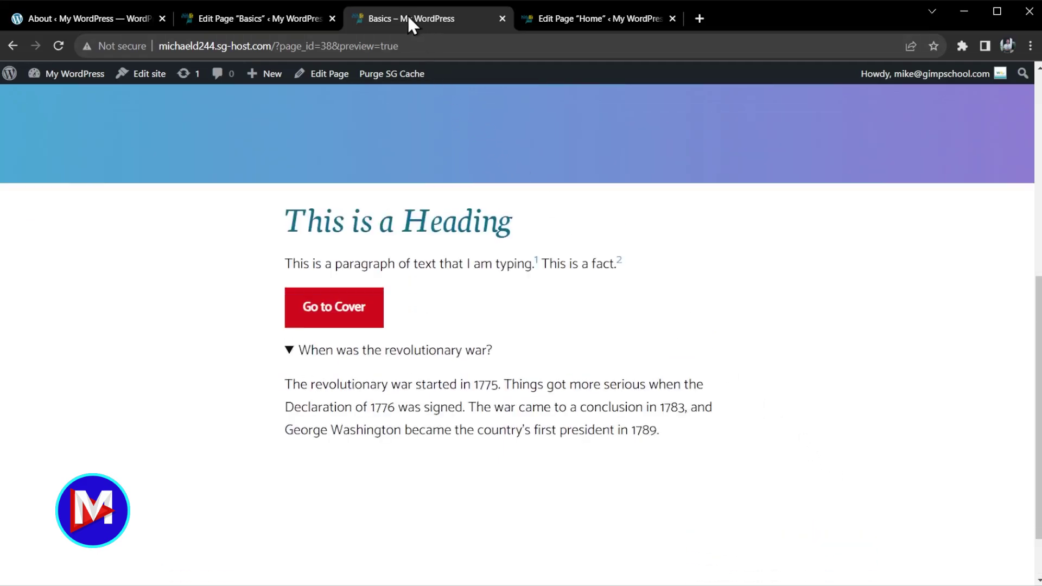
{"action": "key", "text": "ctrl+w"}
{"action": "left_click", "coordinate": [291, 18]}
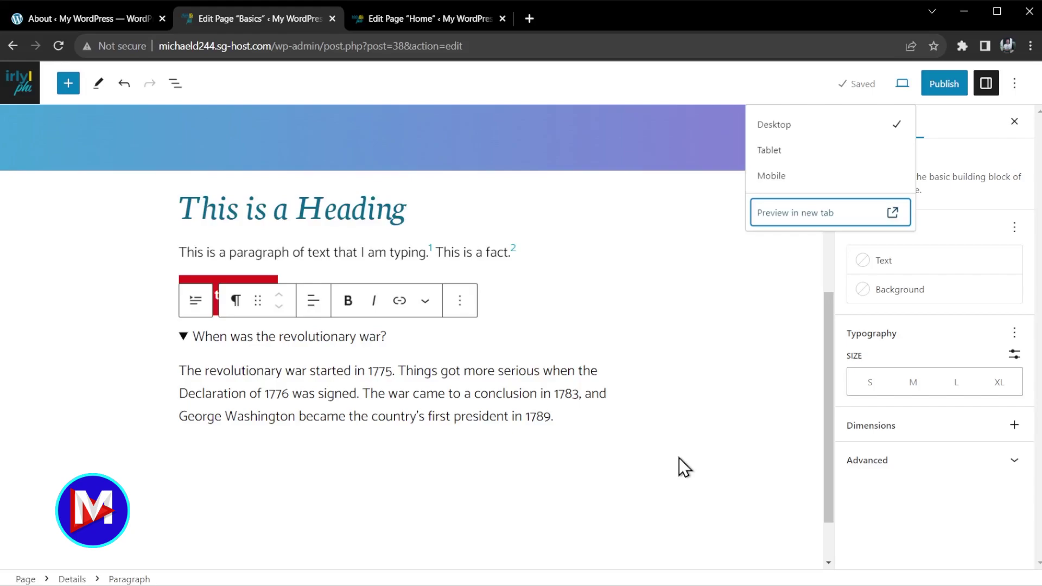
- Add an Image block after the hidden paragraph using Shipwreck-Featured-Image-Resized-Compressed.webp from the media library
{"action": "left_click", "coordinate": [459, 301]}
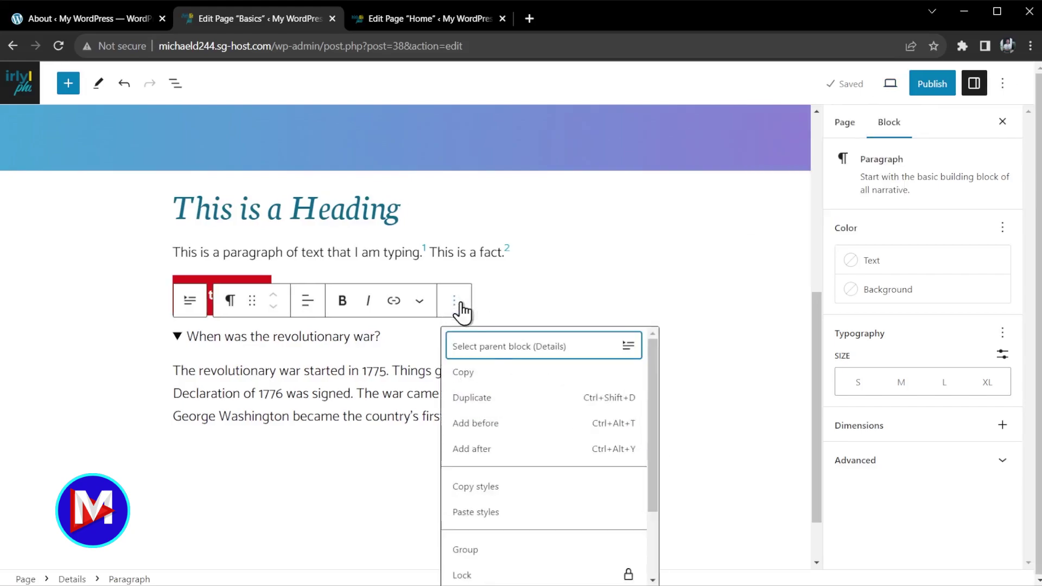
{"action": "left_click", "coordinate": [513, 449]}
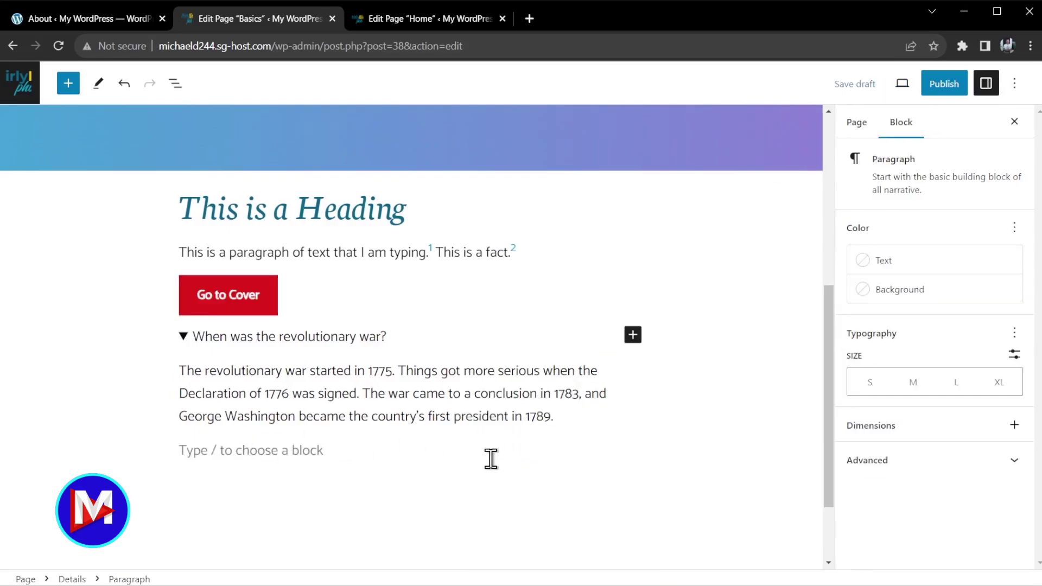
{"action": "type", "text": "/image"}
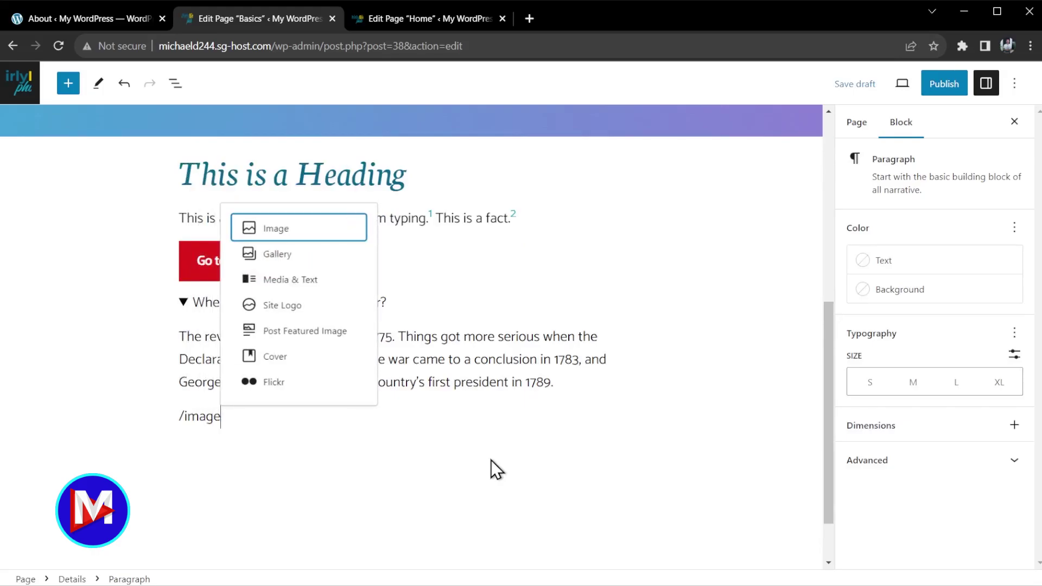
{"action": "left_click", "coordinate": [279, 230]}
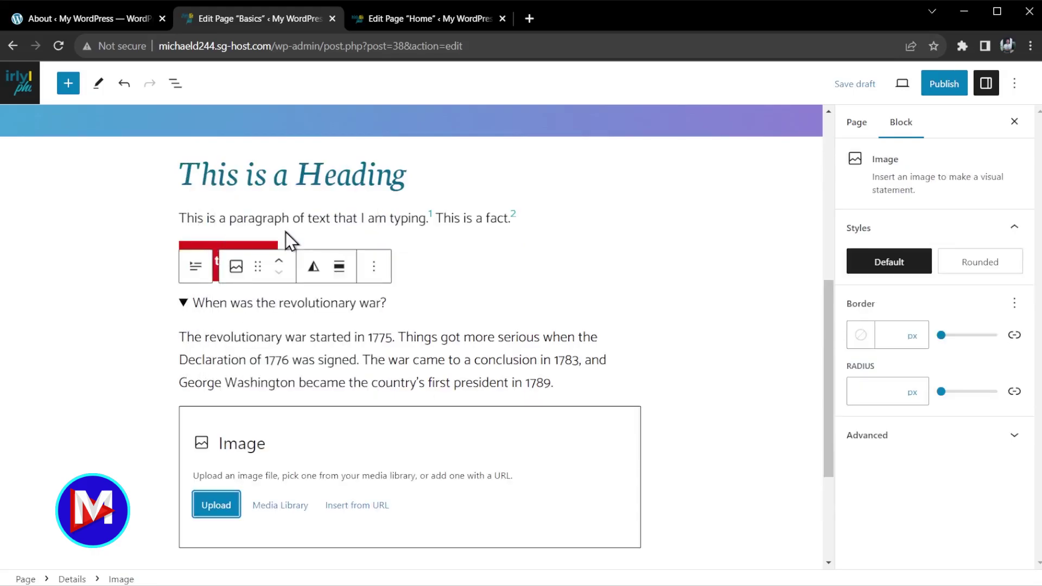
{"action": "left_click", "coordinate": [289, 509]}
{"action": "left_click", "coordinate": [415, 265]}
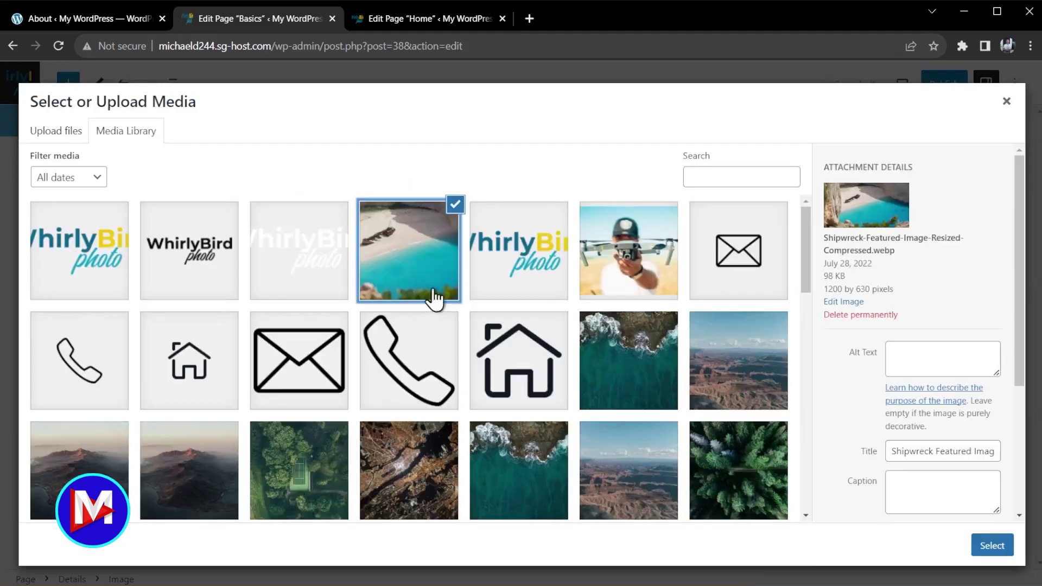
{"action": "left_click", "coordinate": [983, 545]}
- Set the shipwreck image's aspect ratio to Classic - 3:2 and its width to 450 px
{"action": "scroll", "coordinate": [615, 496], "scroll_direction": "down", "scroll_amount": 3}
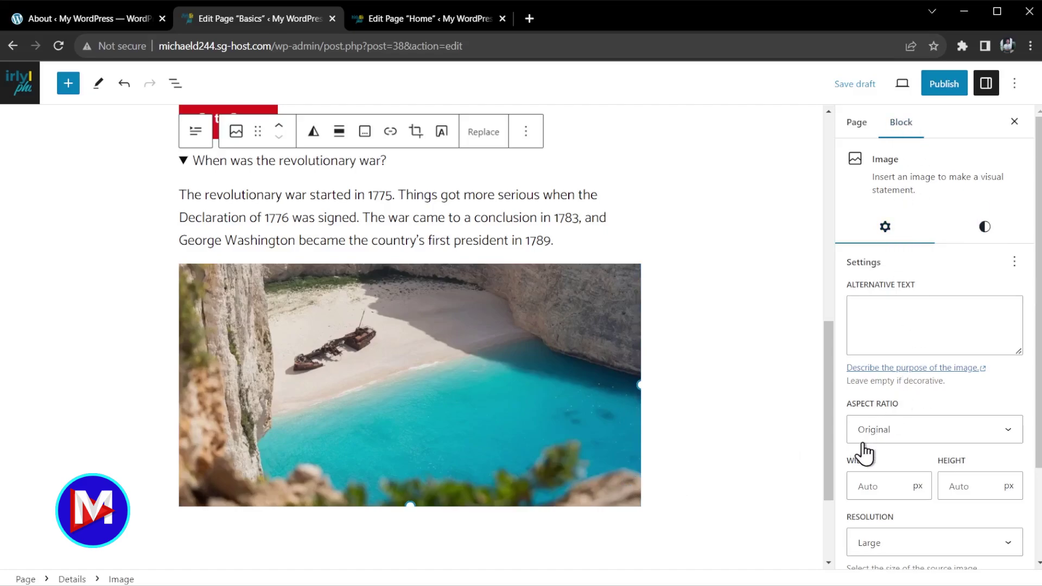
{"action": "left_click", "coordinate": [902, 434]}
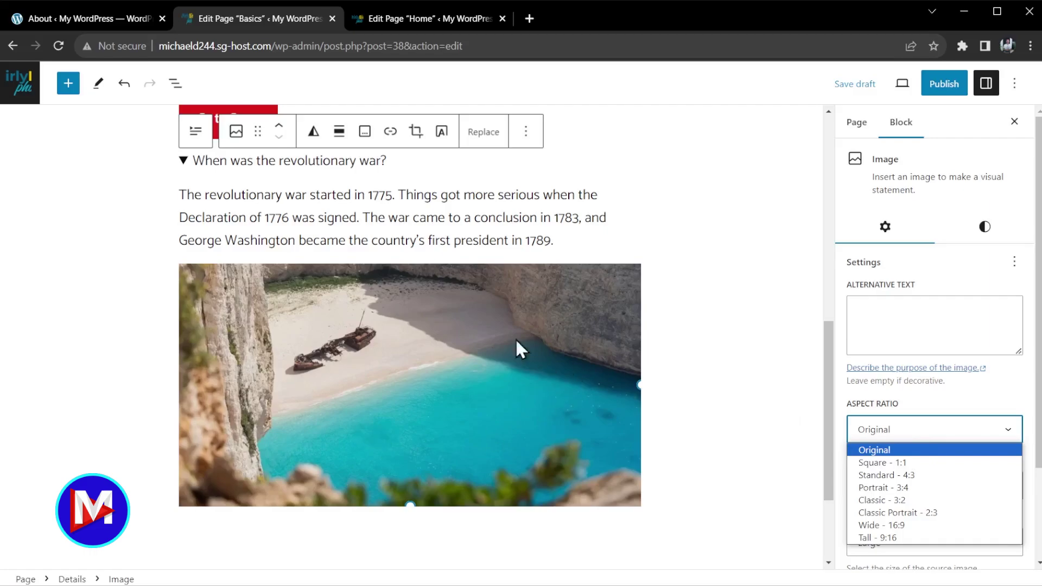
{"action": "left_click", "coordinate": [936, 502]}
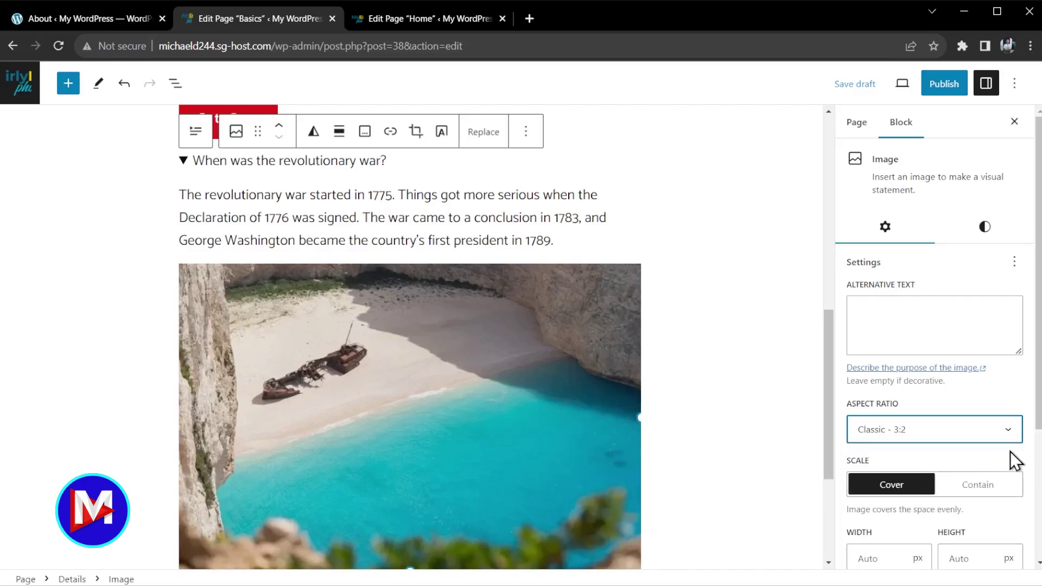
{"action": "scroll", "coordinate": [1012, 459], "scroll_direction": "down", "scroll_amount": 2}
{"action": "left_click", "coordinate": [895, 491]}
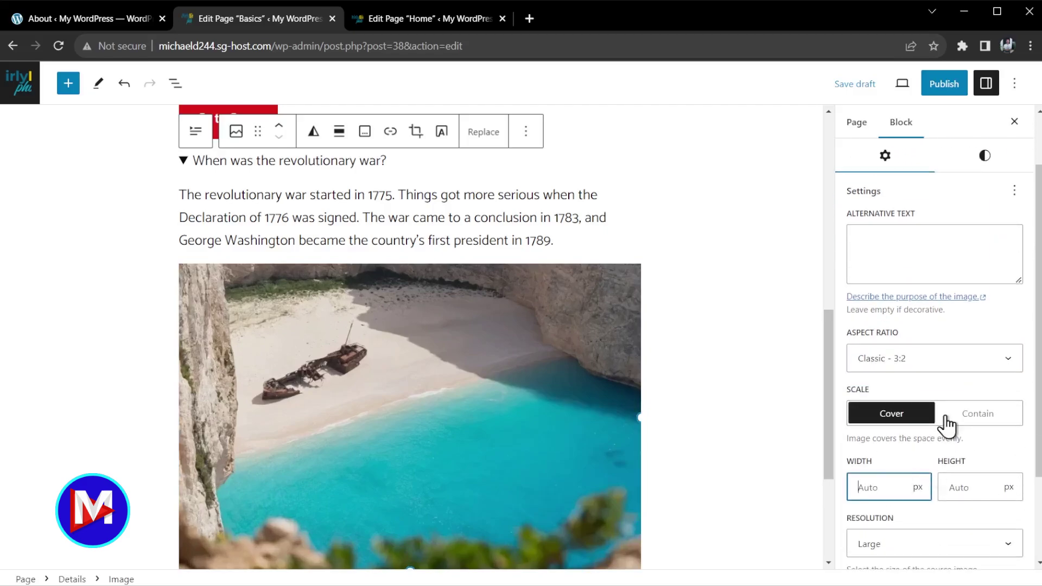
{"action": "type", "text": "0"}
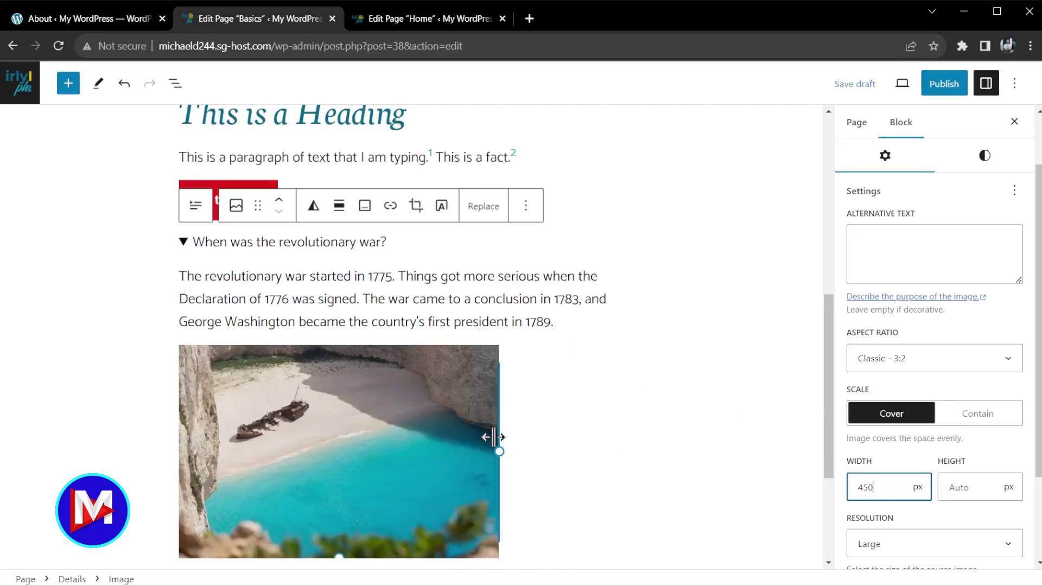
{"action": "scroll", "coordinate": [495, 436], "scroll_direction": "down", "scroll_amount": 1}
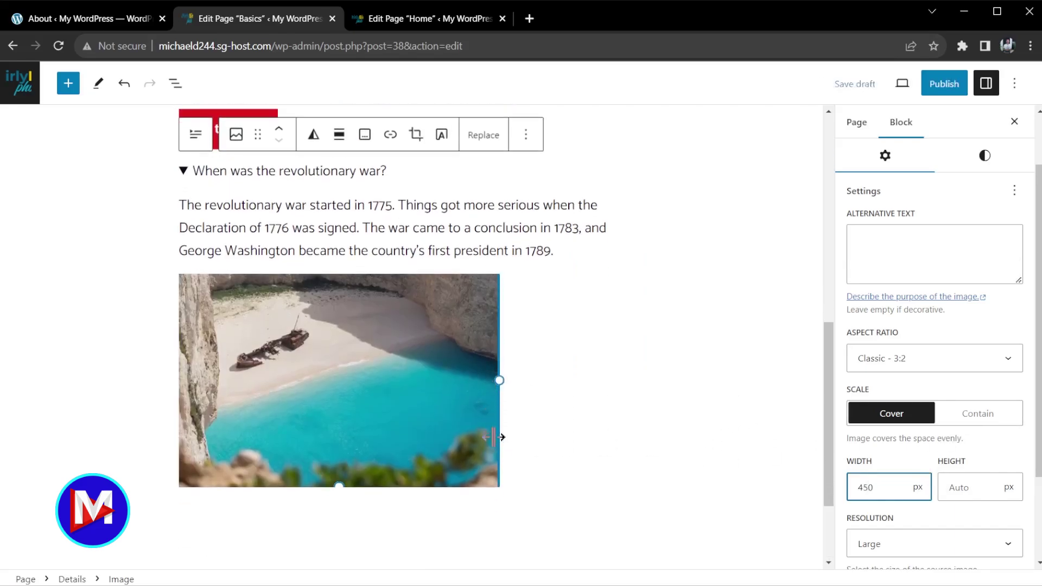
- Change the shipwreck image's aspect ratio to Square - 1:1 and check the whole image
{"action": "left_click", "coordinate": [900, 369]}
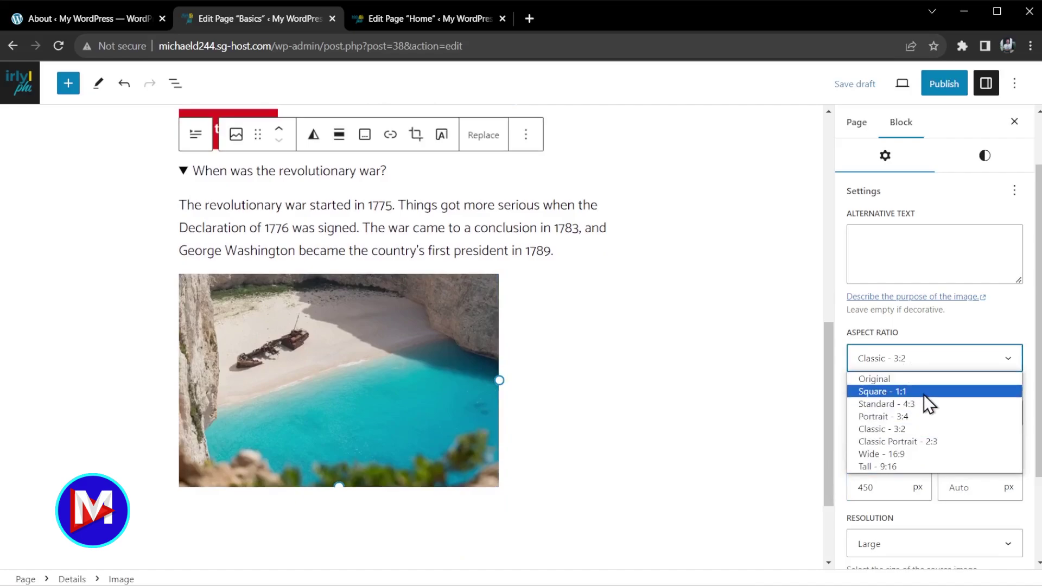
{"action": "left_click", "coordinate": [924, 392]}
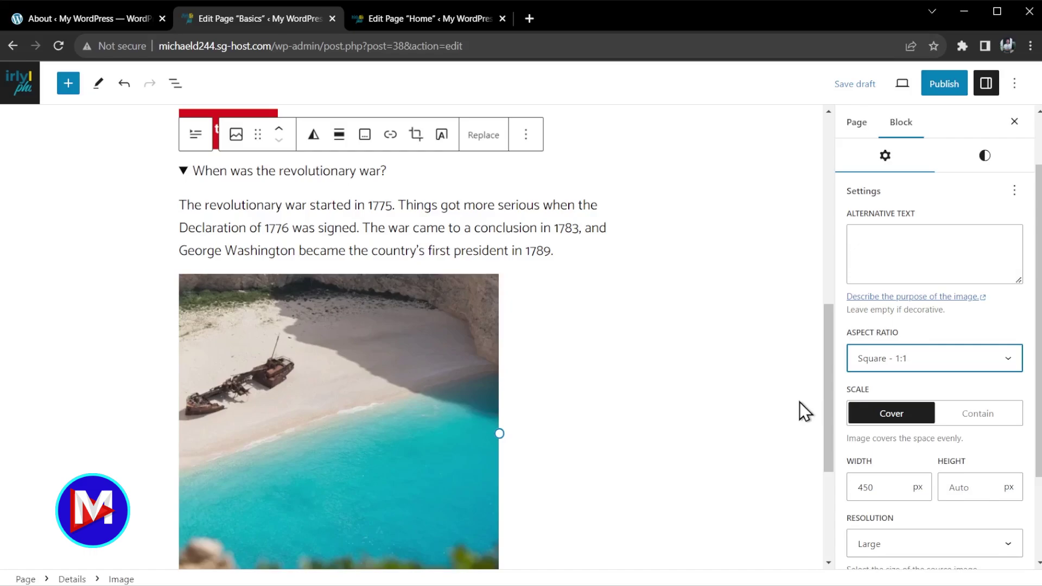
{"action": "scroll", "coordinate": [665, 425], "scroll_direction": "down", "scroll_amount": 3}
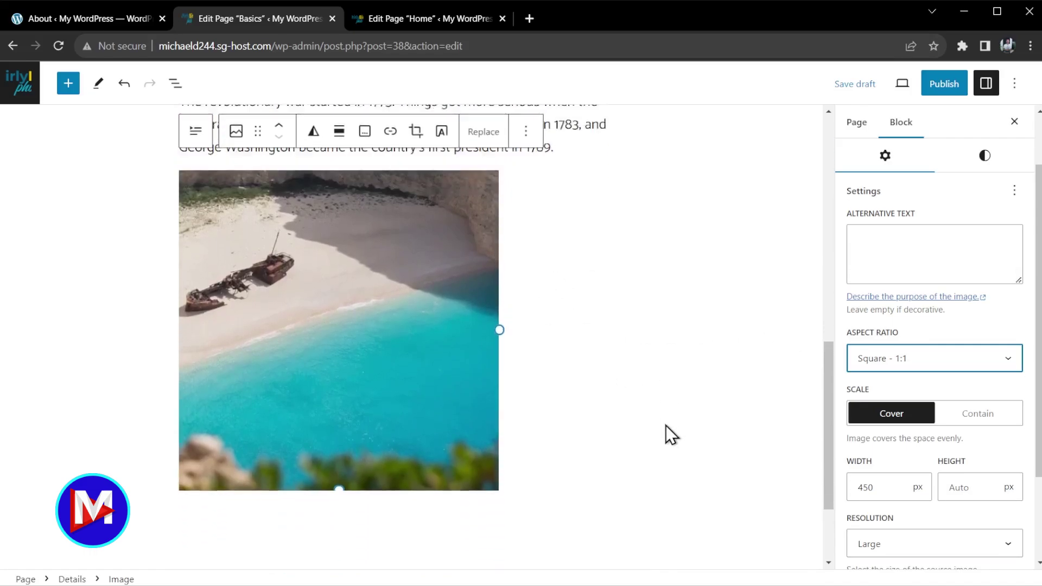
{"action": "scroll", "coordinate": [665, 425], "scroll_direction": "up", "scroll_amount": 3}
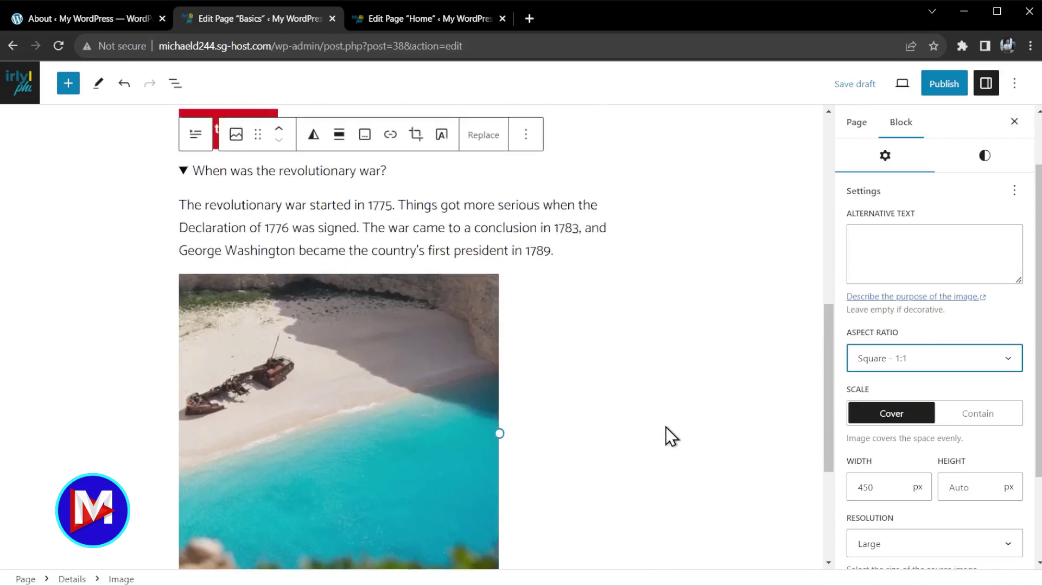
- Leave the Basics page without saving the remaining changes and open the information page on version 6.3 from the dashboard
{"action": "left_click", "coordinate": [21, 96]}
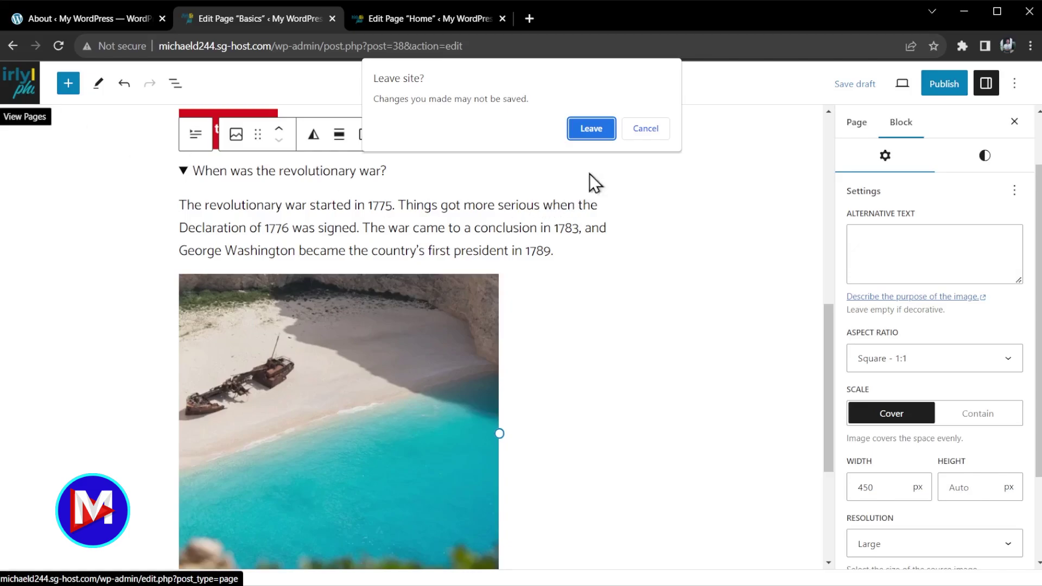
{"action": "left_click", "coordinate": [600, 132]}
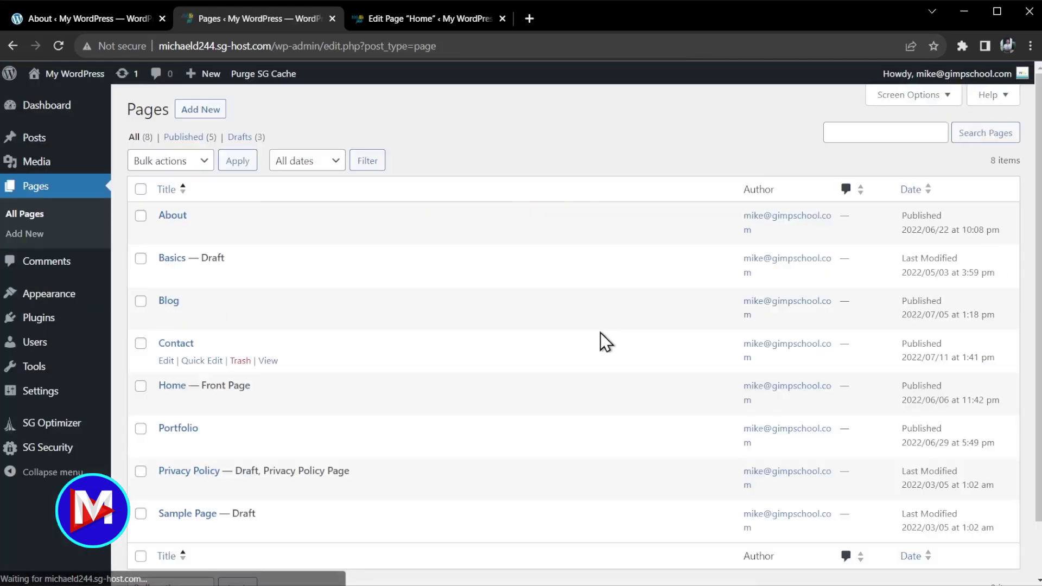
{"action": "left_click", "coordinate": [11, 107]}
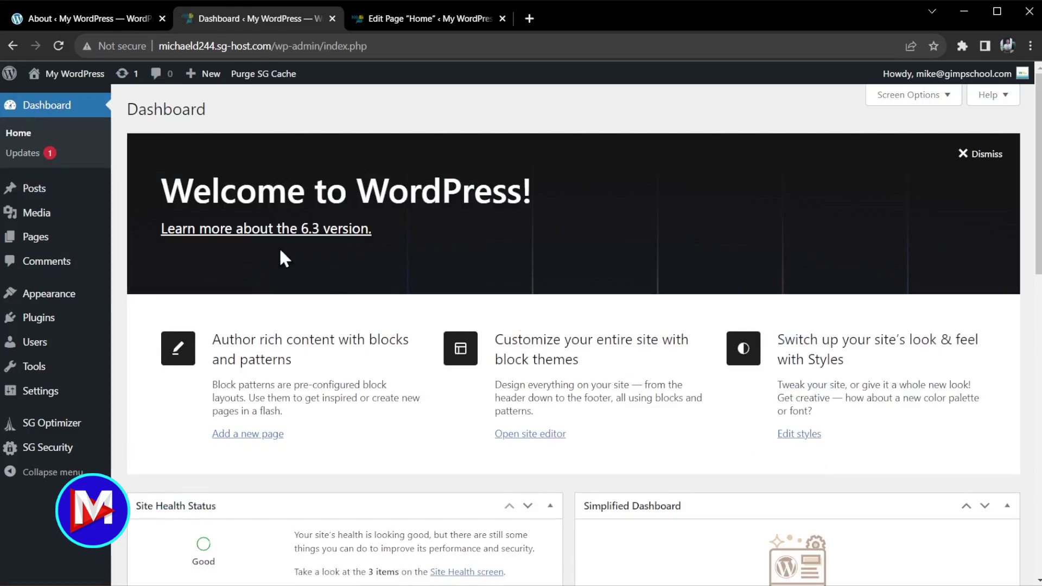
{"action": "left_click", "coordinate": [242, 230]}
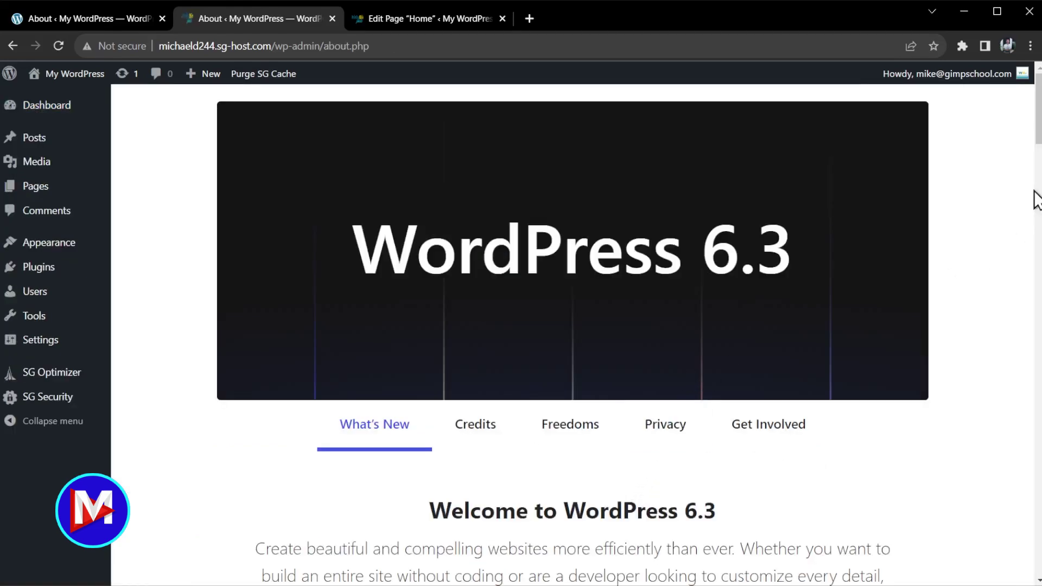
- Examine the performance and accessibility sections of the WordPress 6.3 What's New page, highlighting their opening statements
{"action": "scroll", "coordinate": [1034, 198], "scroll_direction": "down", "scroll_amount": 20}
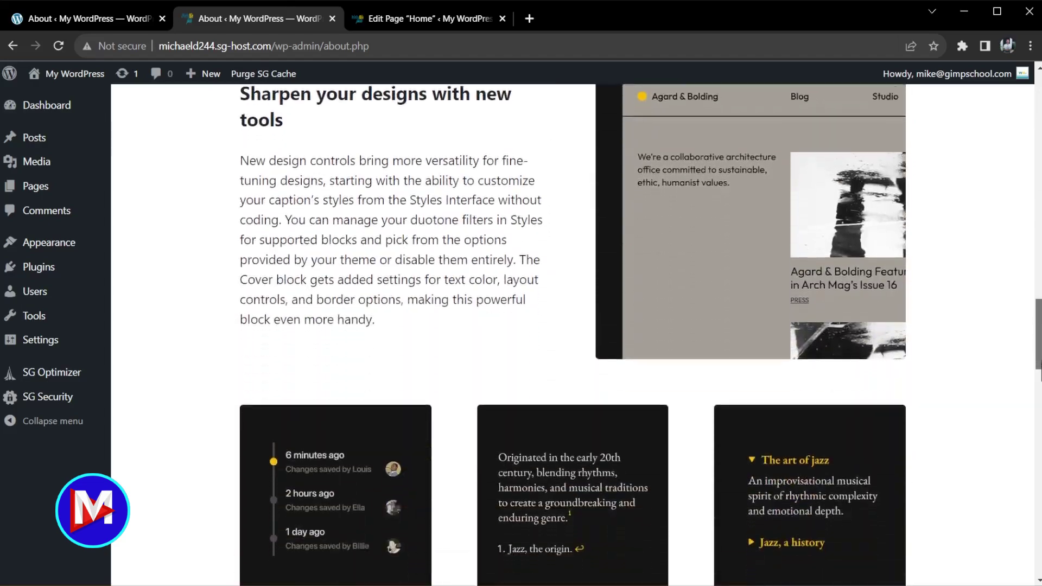
{"action": "scroll", "coordinate": [572, 334], "scroll_direction": "down", "scroll_amount": 9}
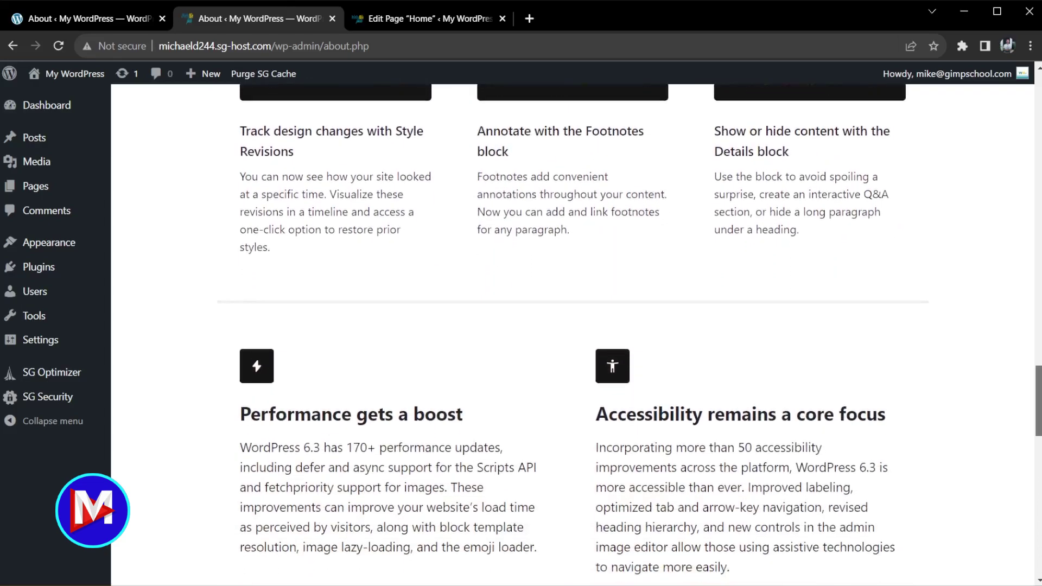
{"action": "scroll", "coordinate": [572, 334], "scroll_direction": "down", "scroll_amount": 3}
{"action": "left_click_drag", "start_coordinate": [346, 261], "coordinate": [504, 271]}
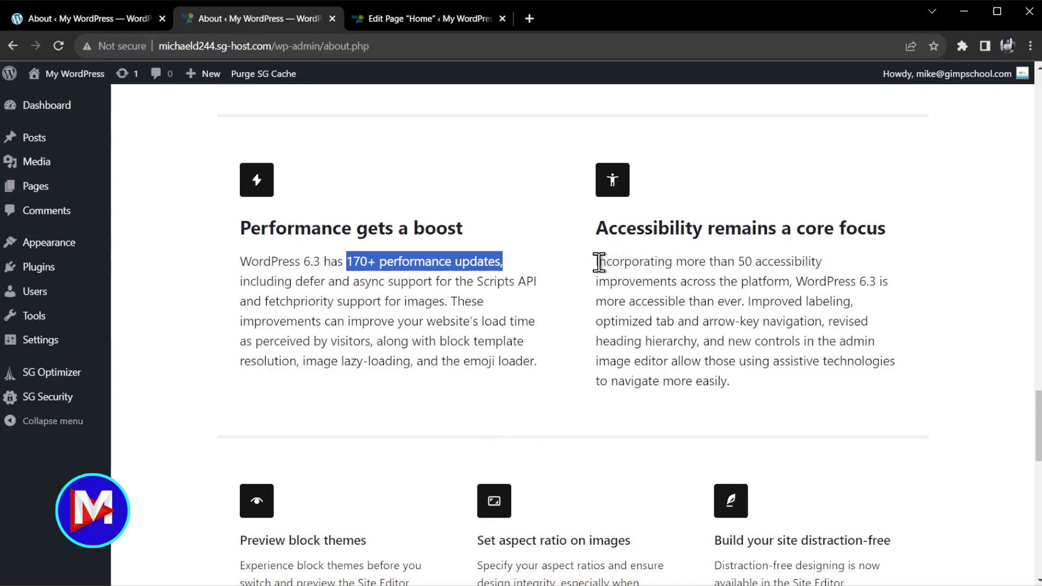
{"action": "left_click_drag", "start_coordinate": [598, 261], "coordinate": [830, 269]}
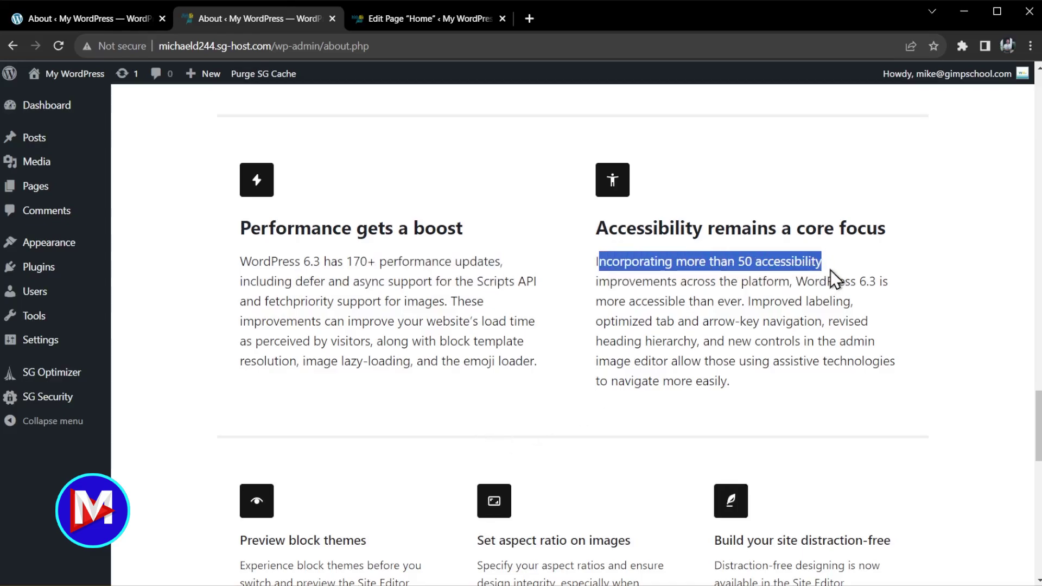
{"action": "left_click", "coordinate": [871, 272]}
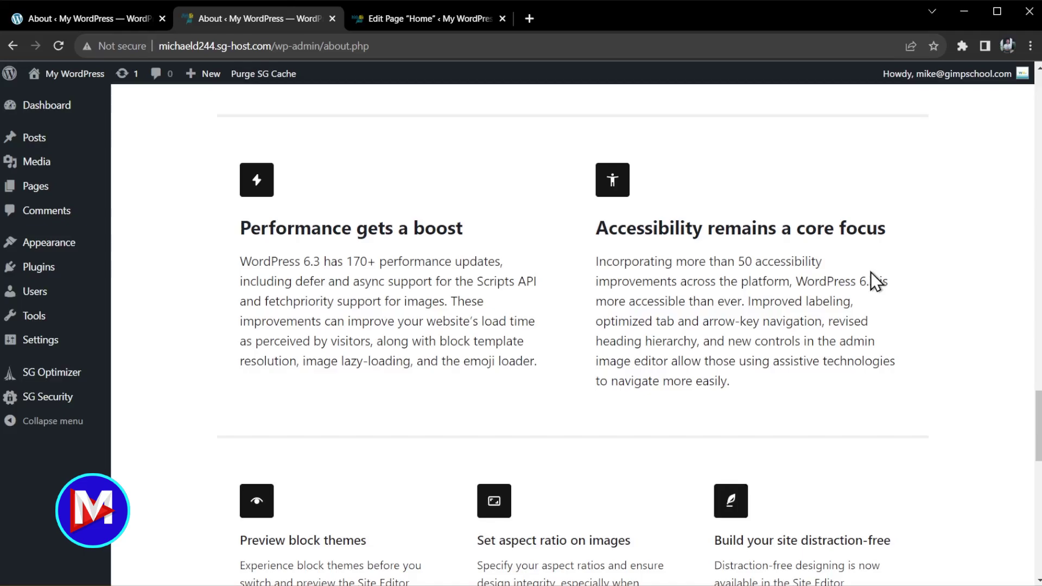
{"action": "scroll", "coordinate": [916, 318], "scroll_direction": "up", "scroll_amount": 1}
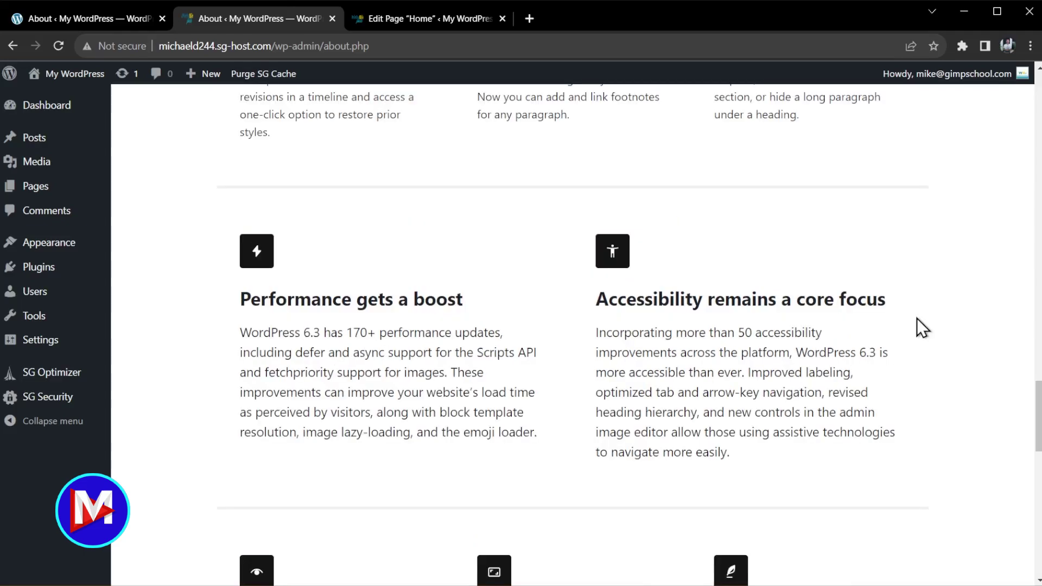